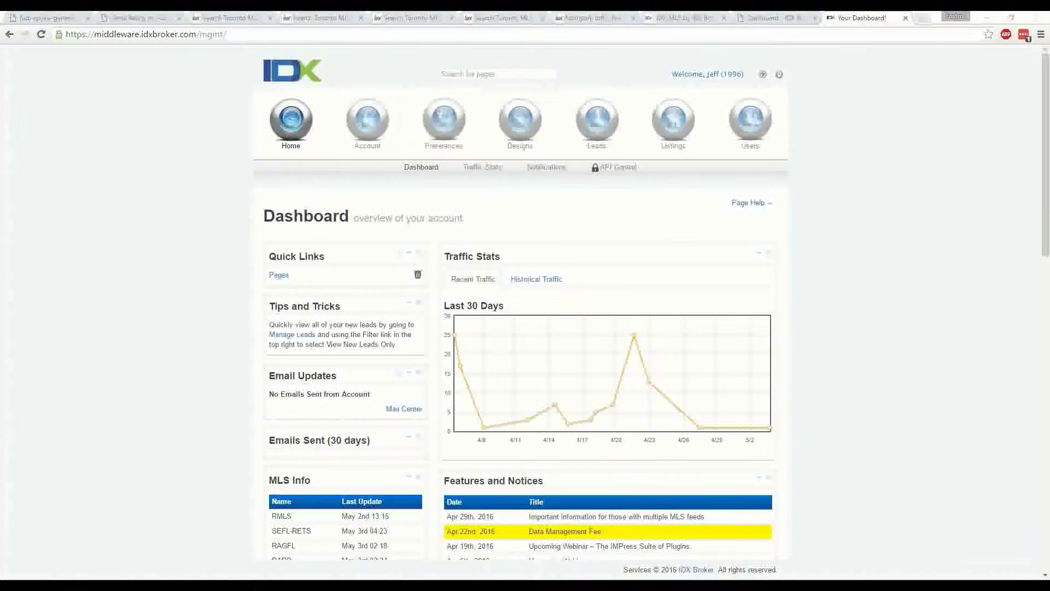
Step: Switch to Calculator, multiply 39.99 by 6 and the result by 12, and move the calculator away
drag(180, 12, 442, 72)
text(3)
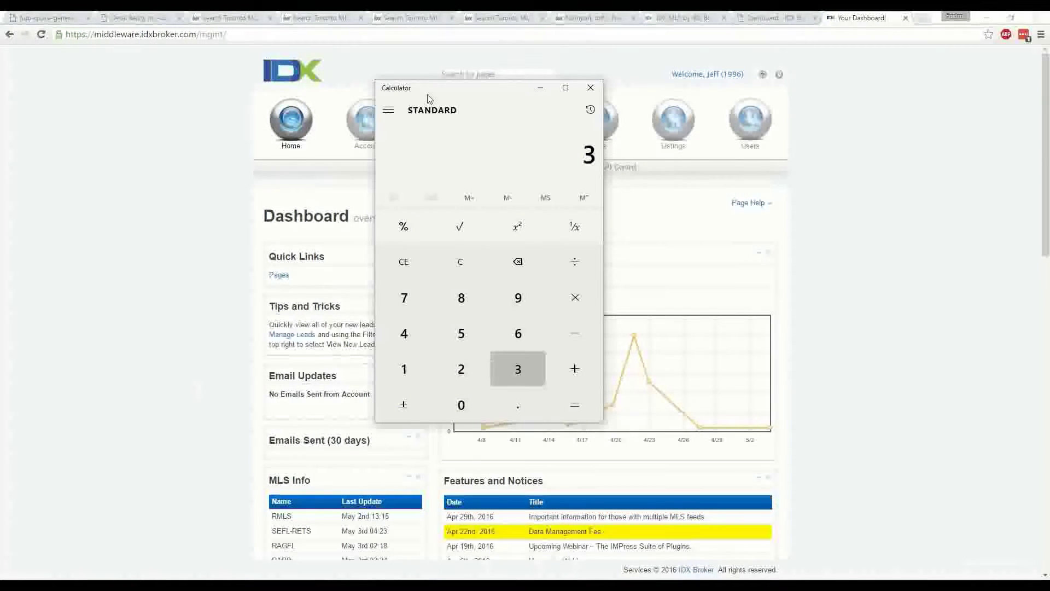
text(9.99*6)
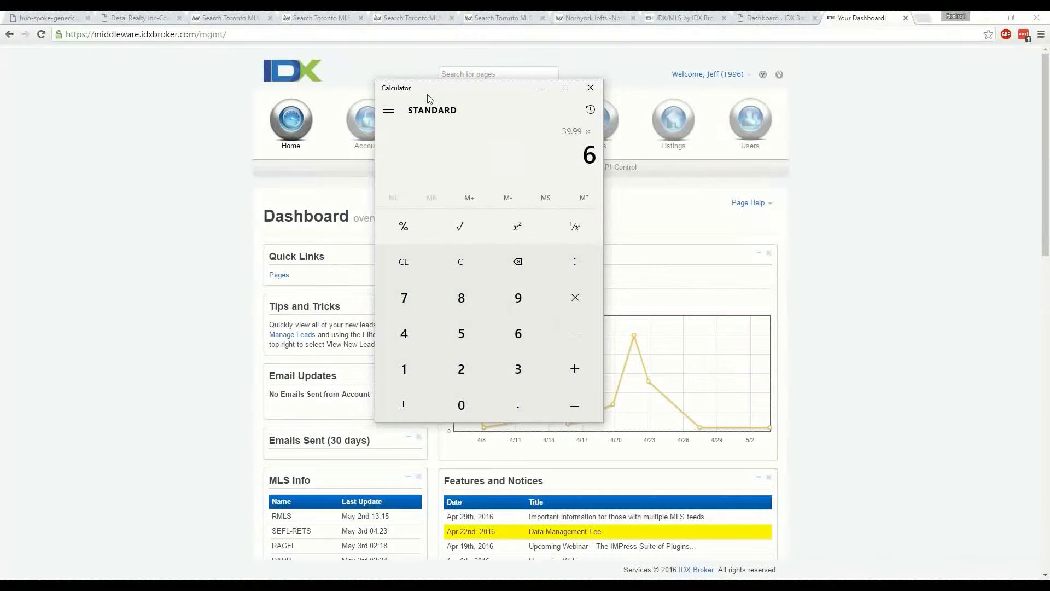
key(Return)
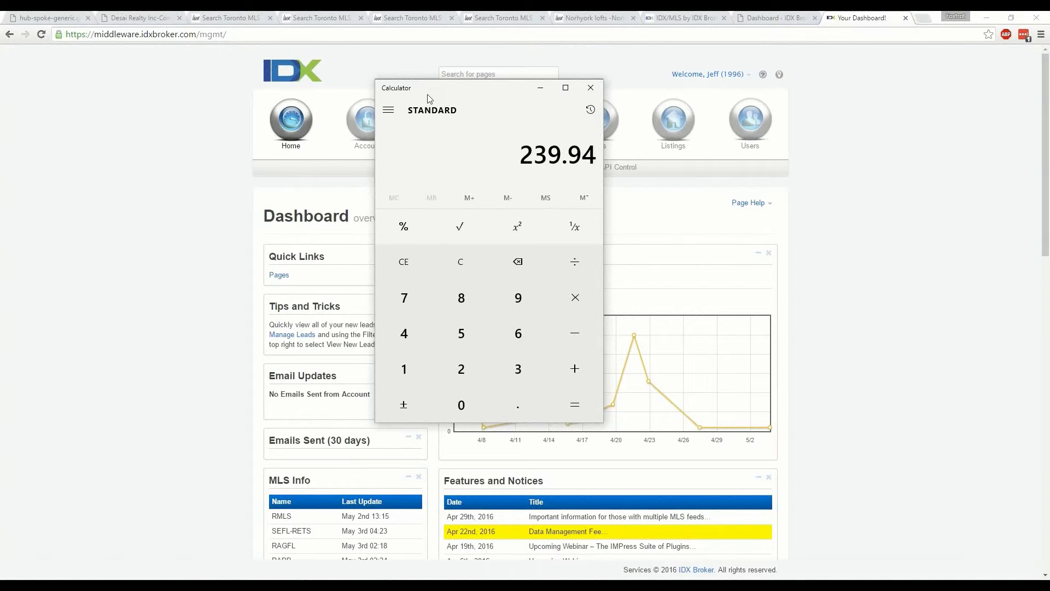
key(asterisk)
text(12)
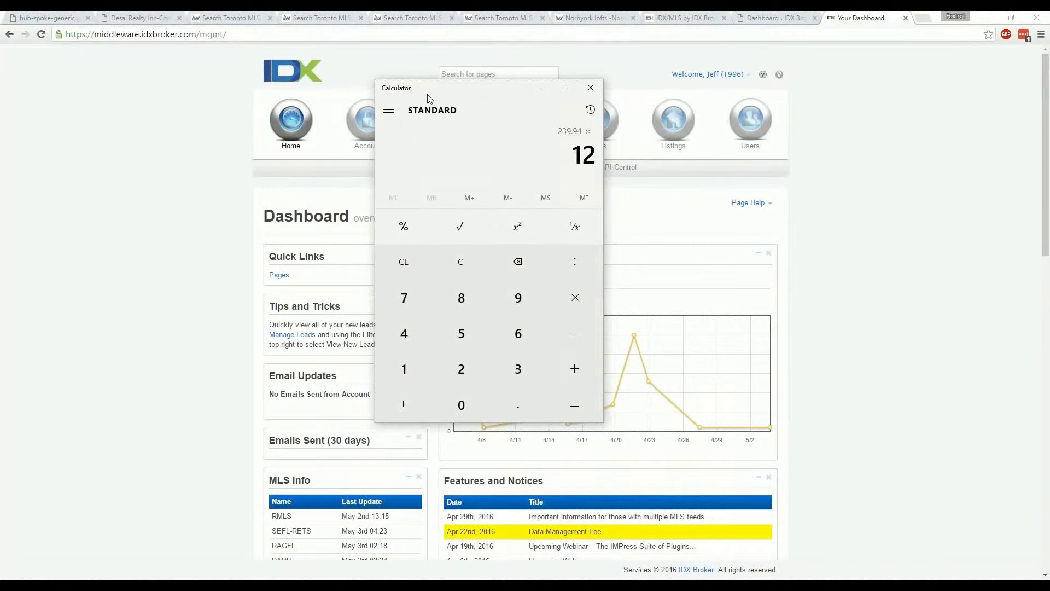
key(Return)
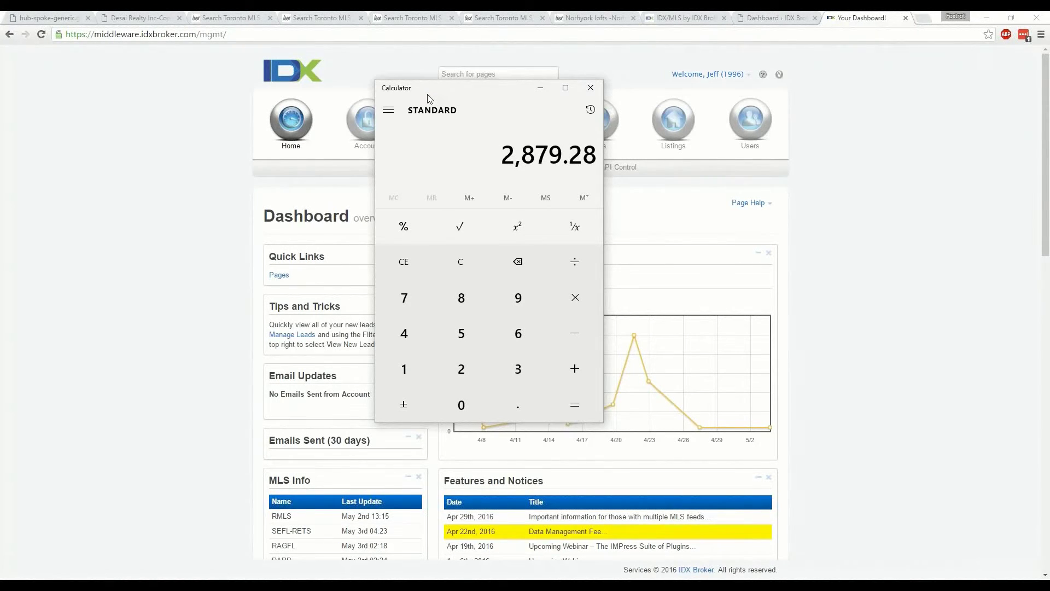
drag(393, 95, 0, 139)
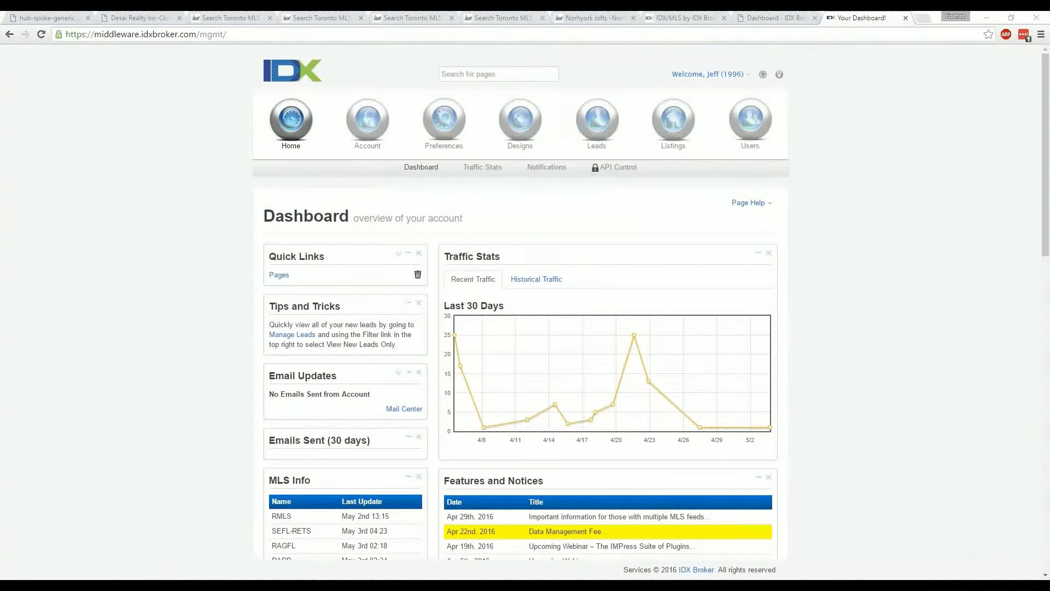
Step: View the hub-and-spoke diagram, and look through the King West, Queen West, East and Annex neighbourhood links on desairealty.com
click(52, 19)
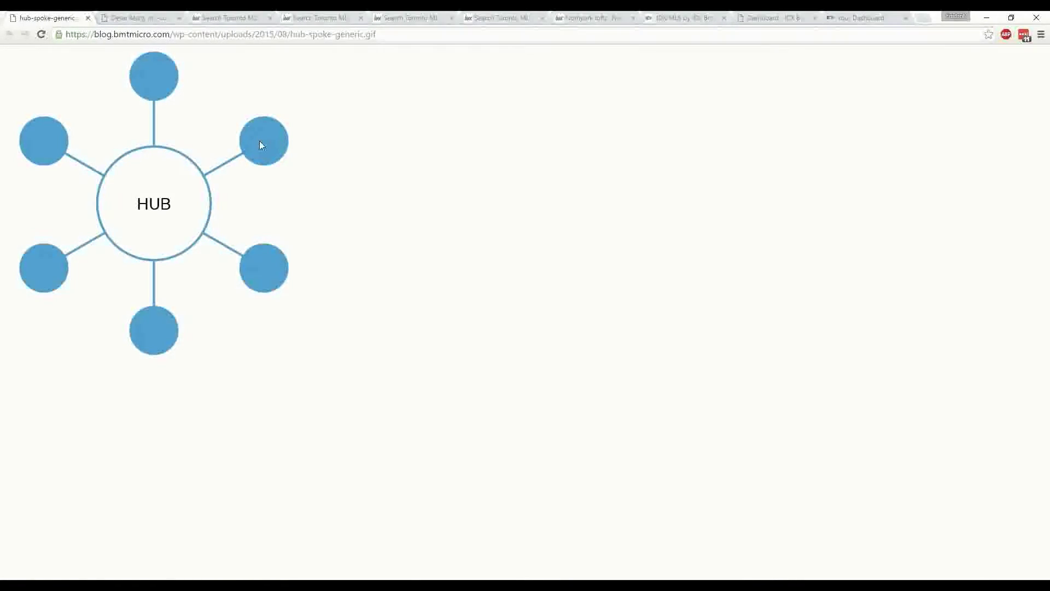
click(126, 18)
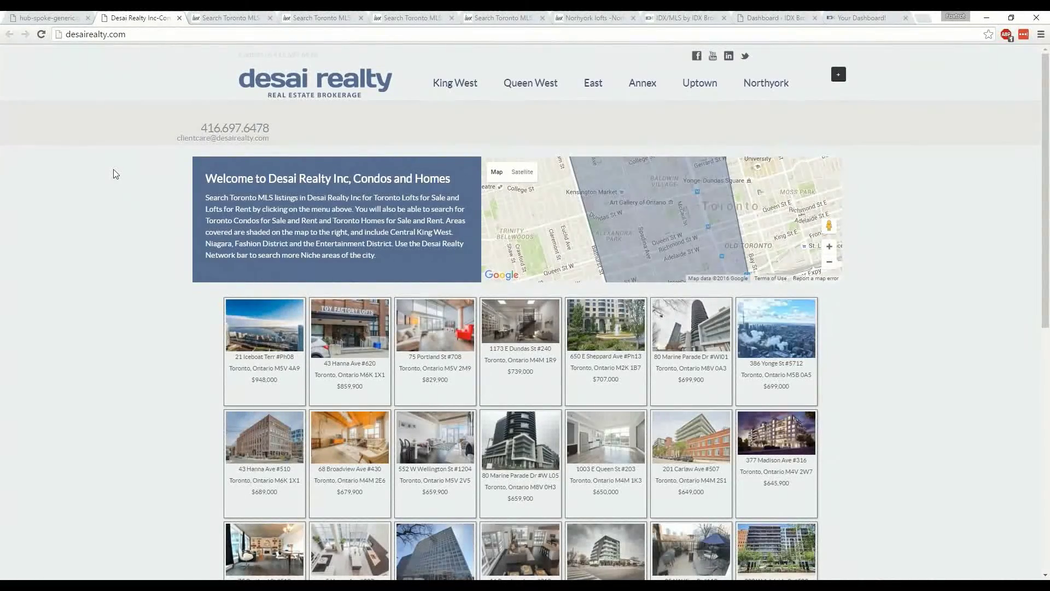
mouse_move(457, 85)
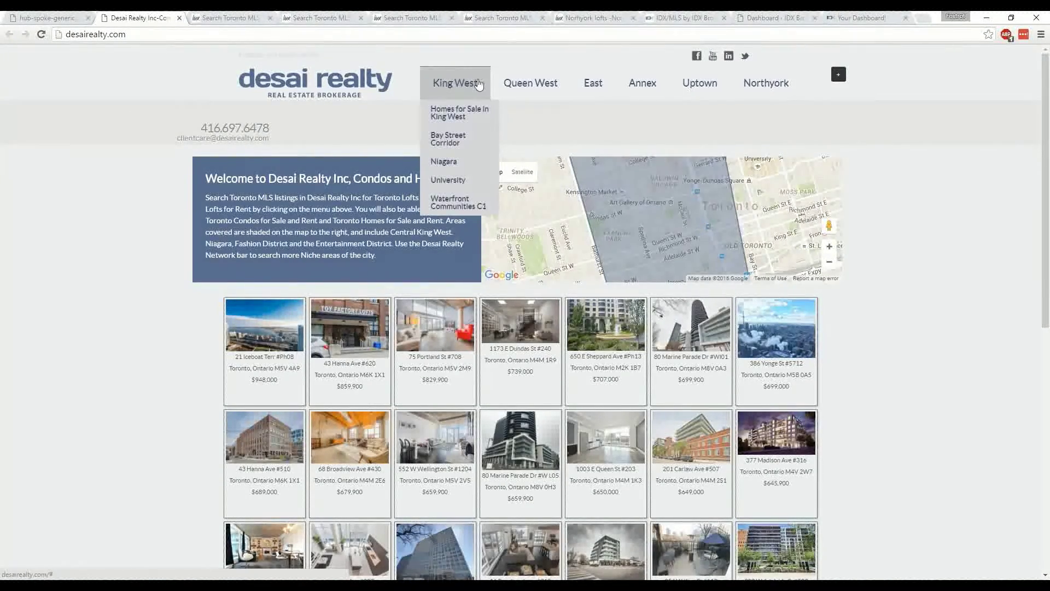
mouse_move(519, 87)
mouse_move(535, 144)
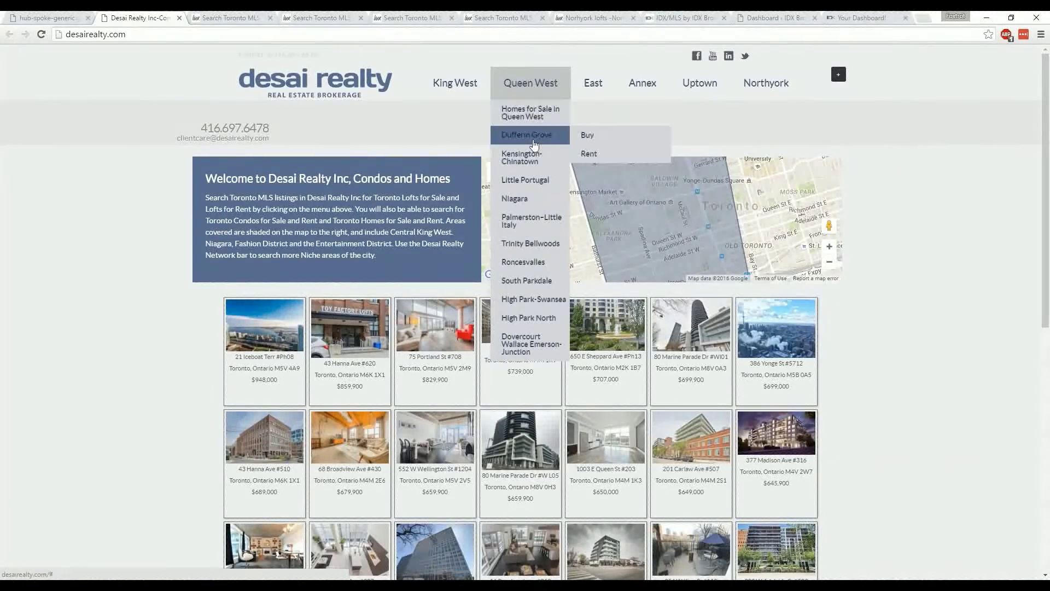
mouse_move(581, 89)
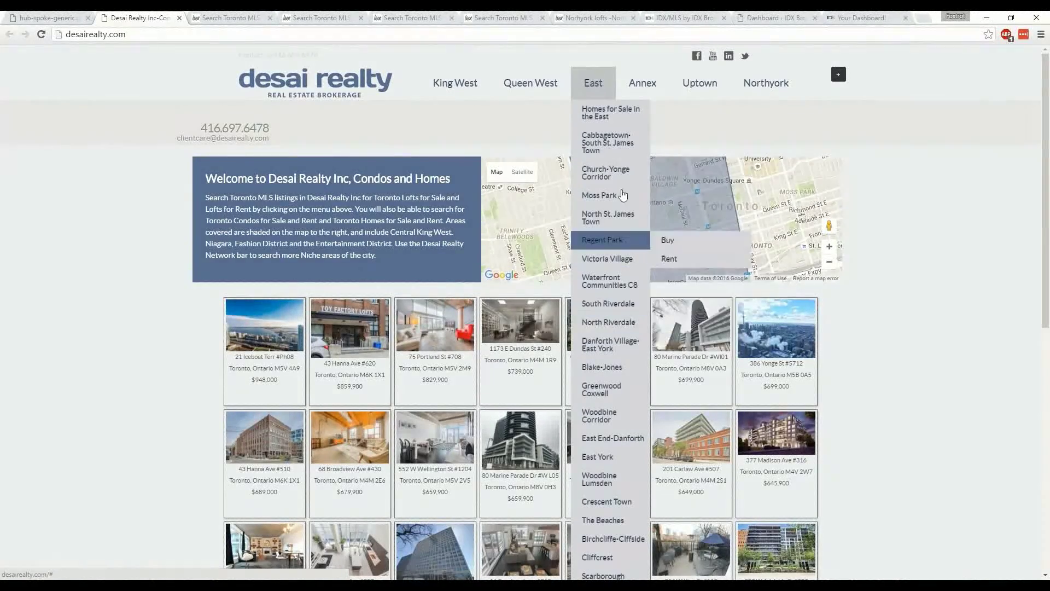
mouse_move(625, 97)
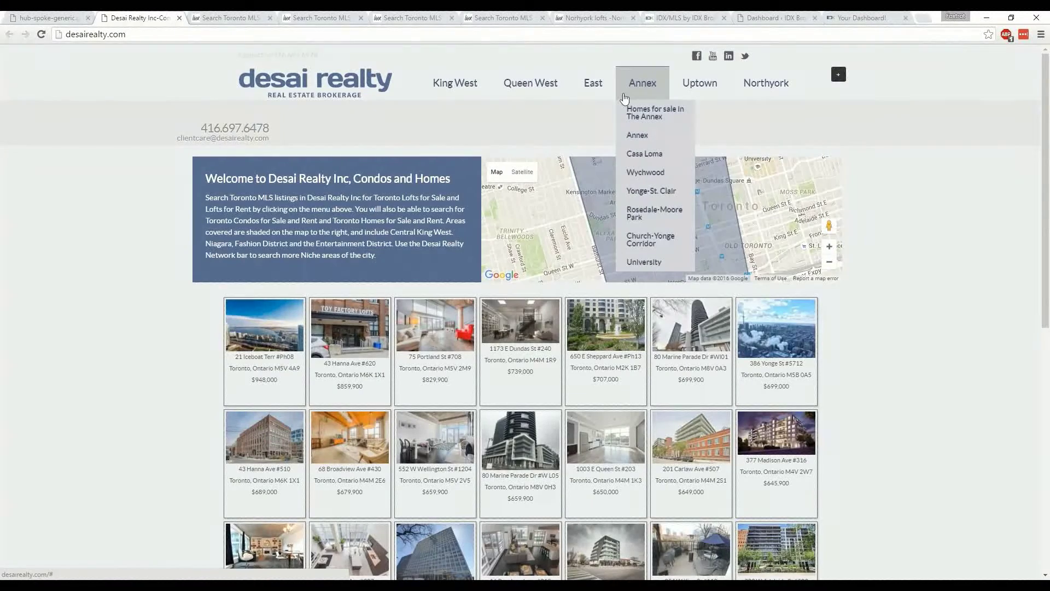
Step: Examine the Queen West Lofts site, including its community neighbourhoods with buy and rent options and its home page listings
click(221, 19)
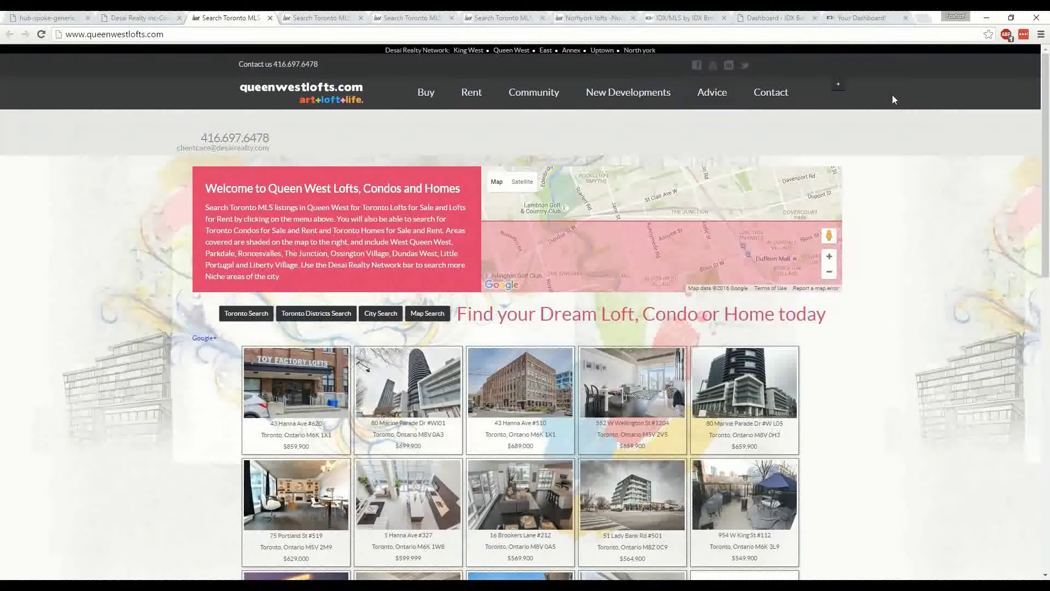
mouse_move(537, 90)
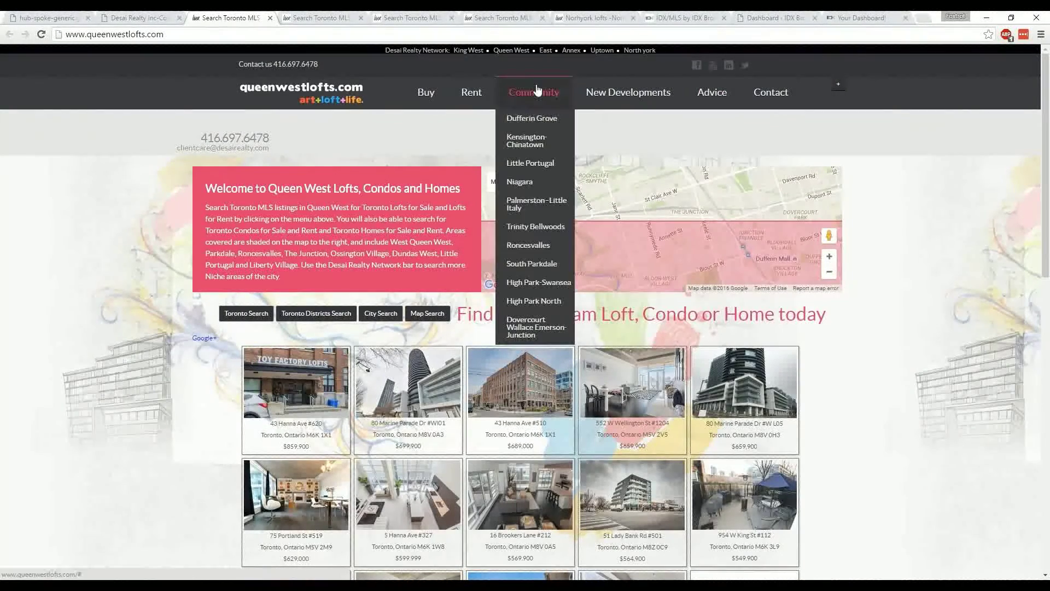
mouse_move(530, 189)
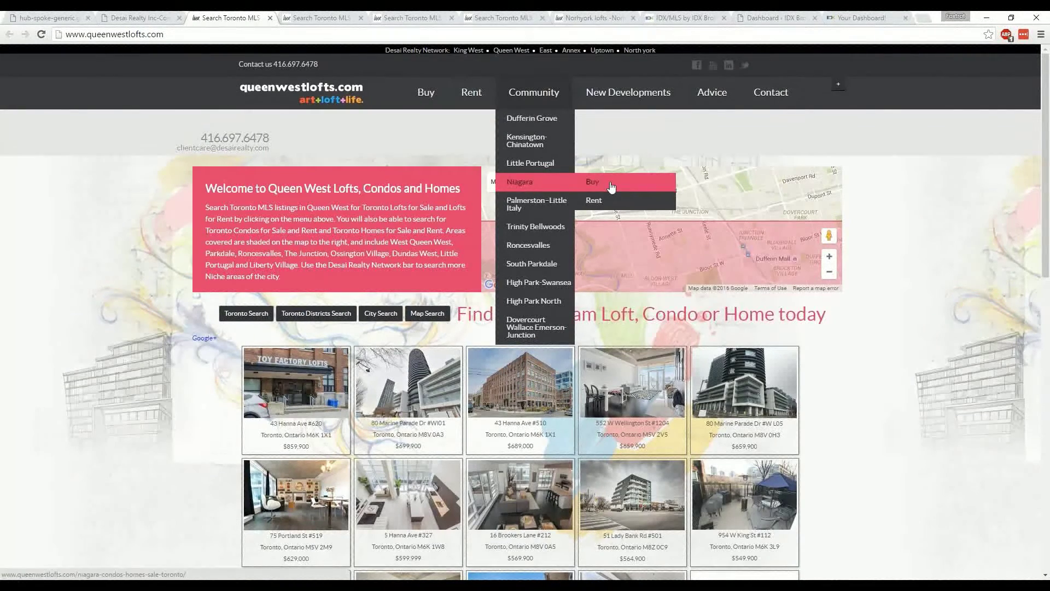
mouse_move(557, 206)
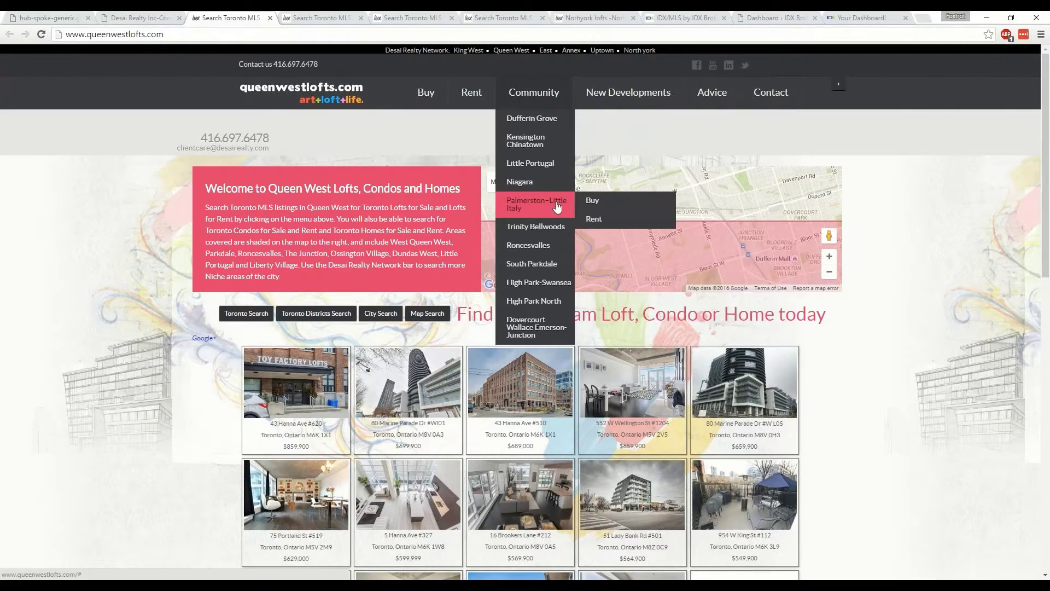
scroll(863, 421, down, 1)
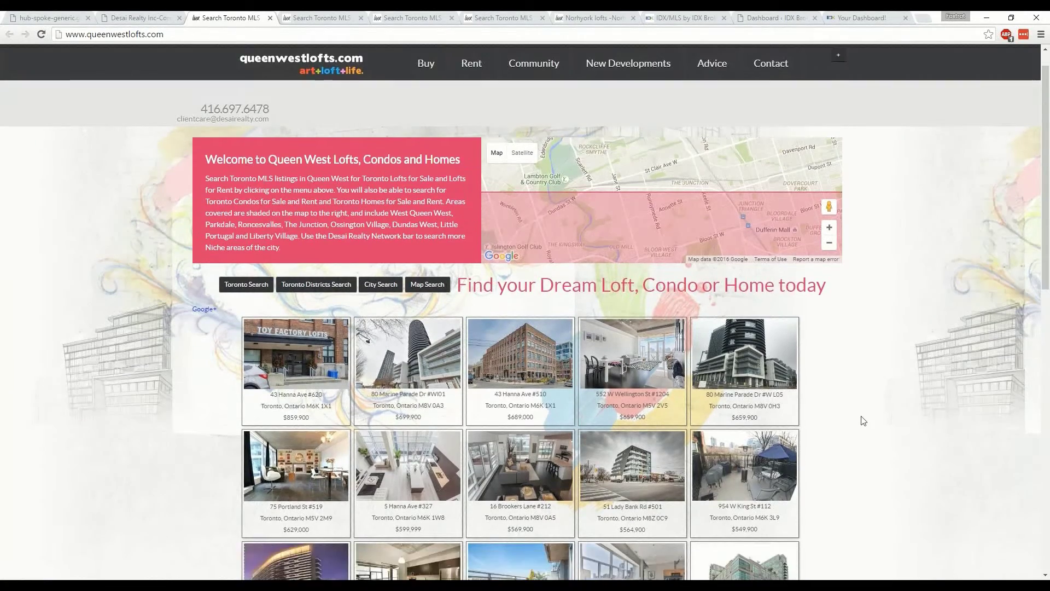
scroll(864, 420, down, 2)
scroll(520, 426, down, 2)
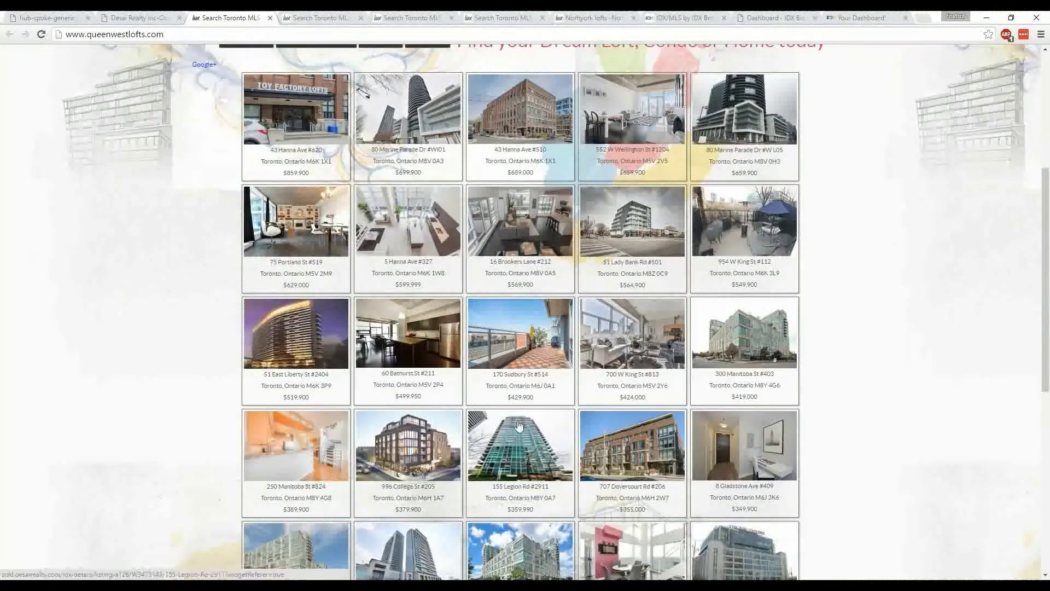
scroll(677, 409, down, 2)
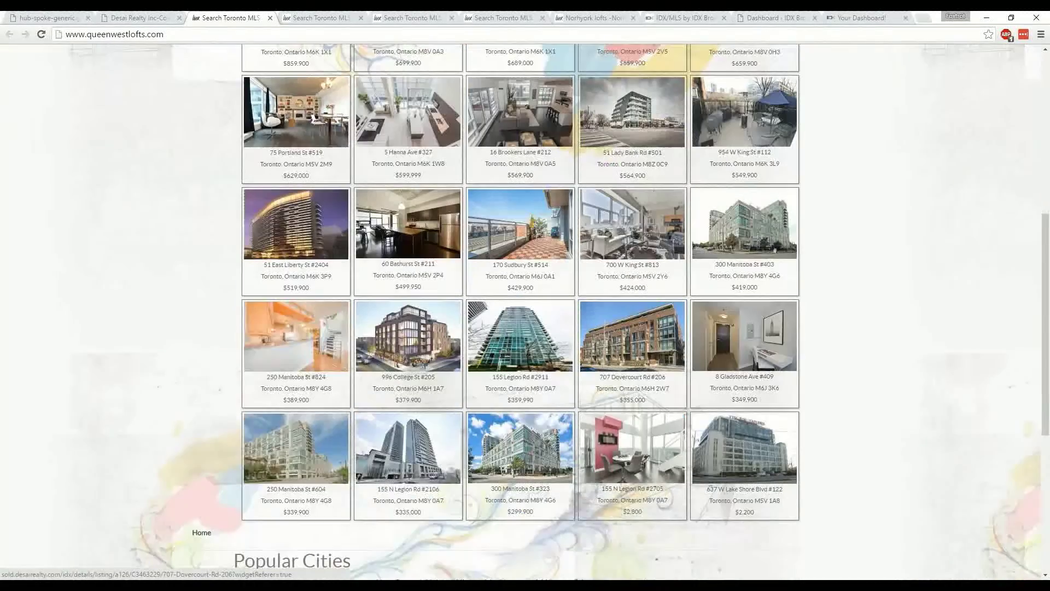
scroll(679, 408, down, 2)
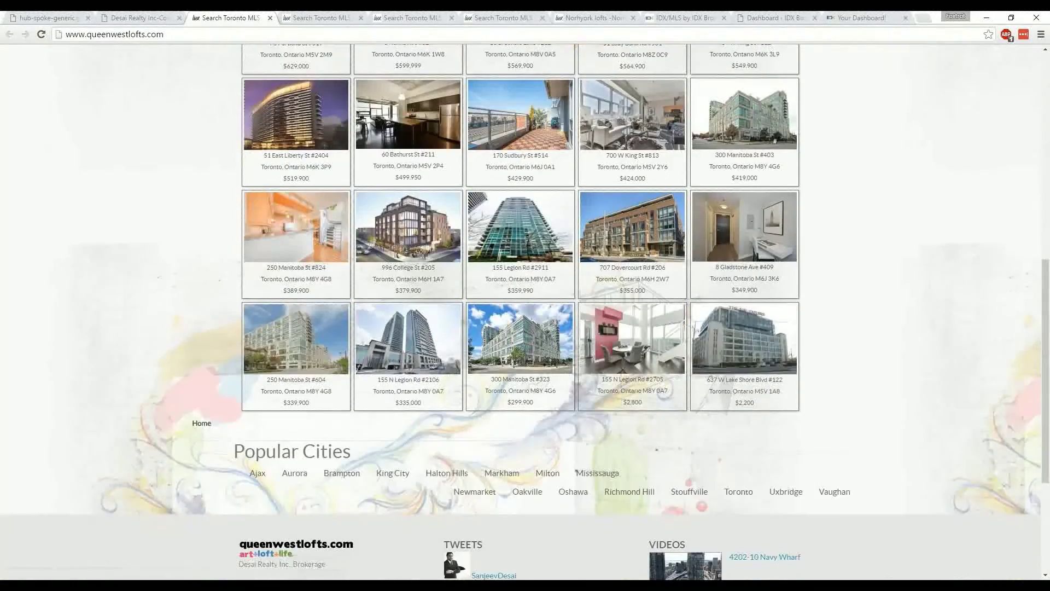
scroll(510, 287, up, 9)
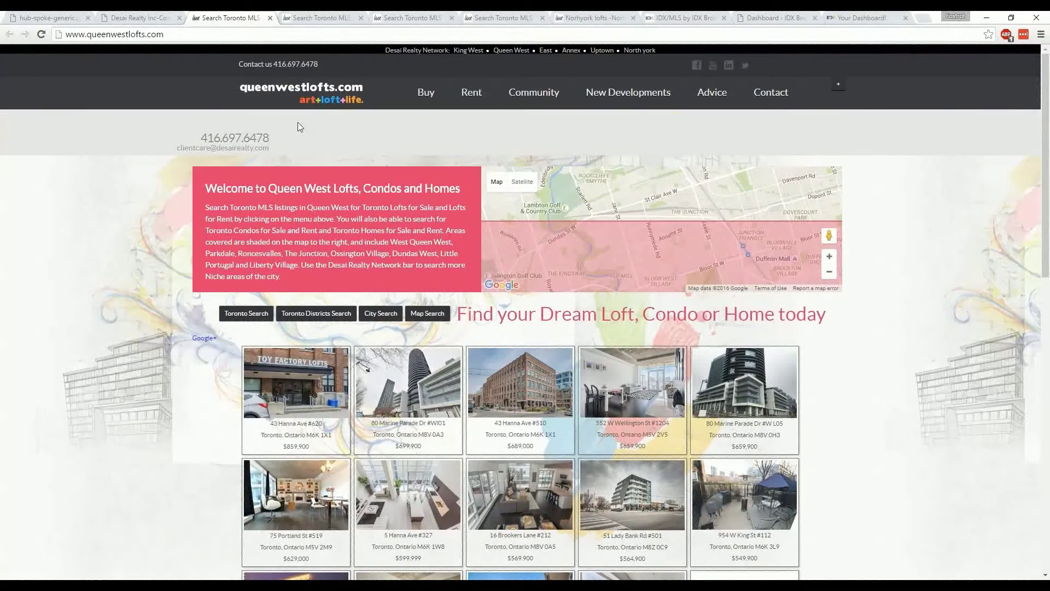
Step: Look through the East, Annex, Uptown and North York lofts sites, and return to the hub-and-spoke diagram
click(305, 16)
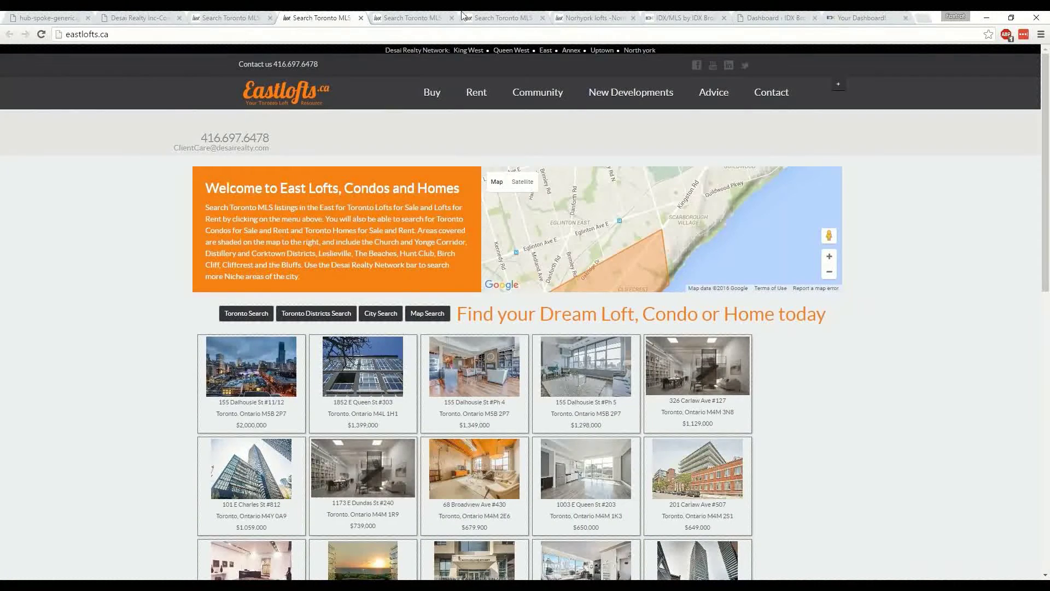
click(415, 19)
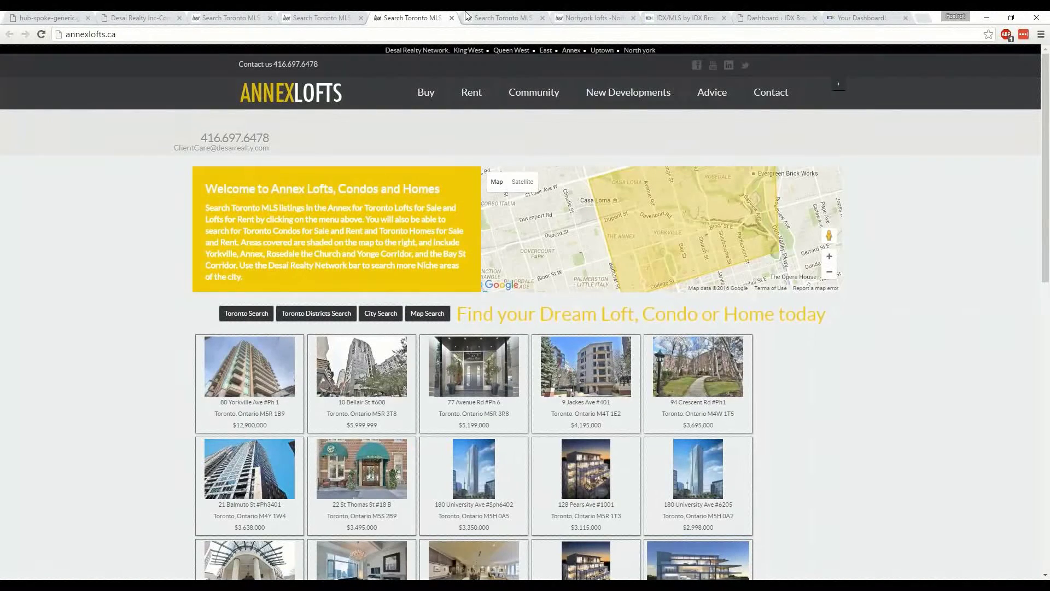
click(485, 19)
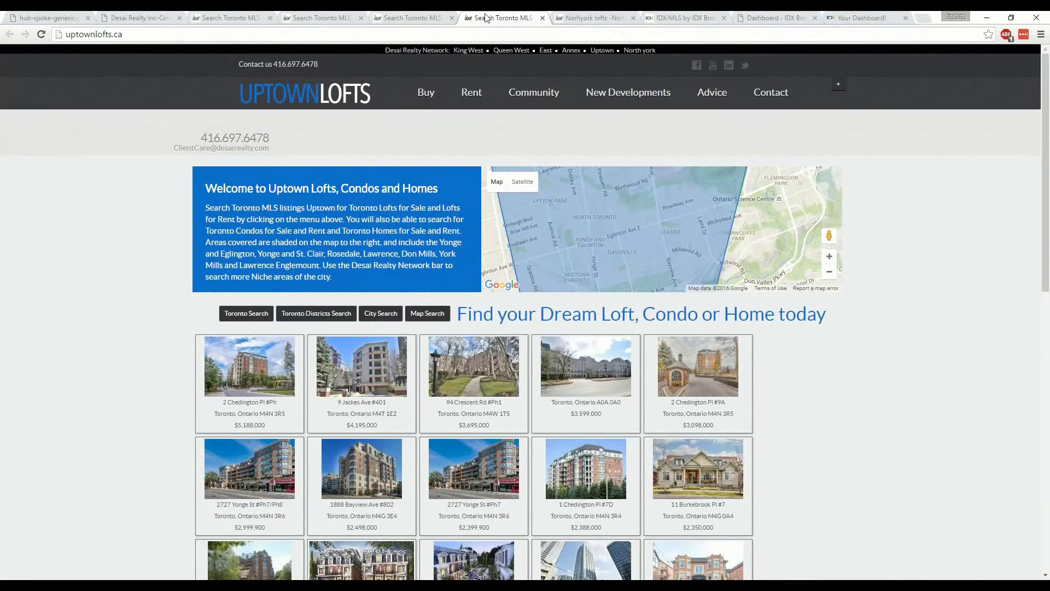
click(583, 22)
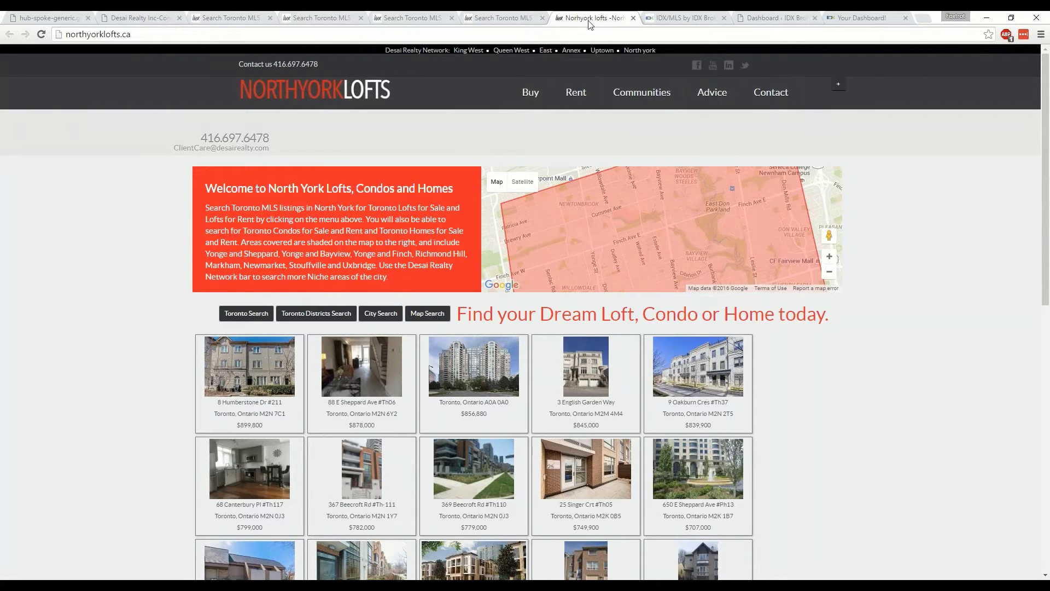
click(506, 19)
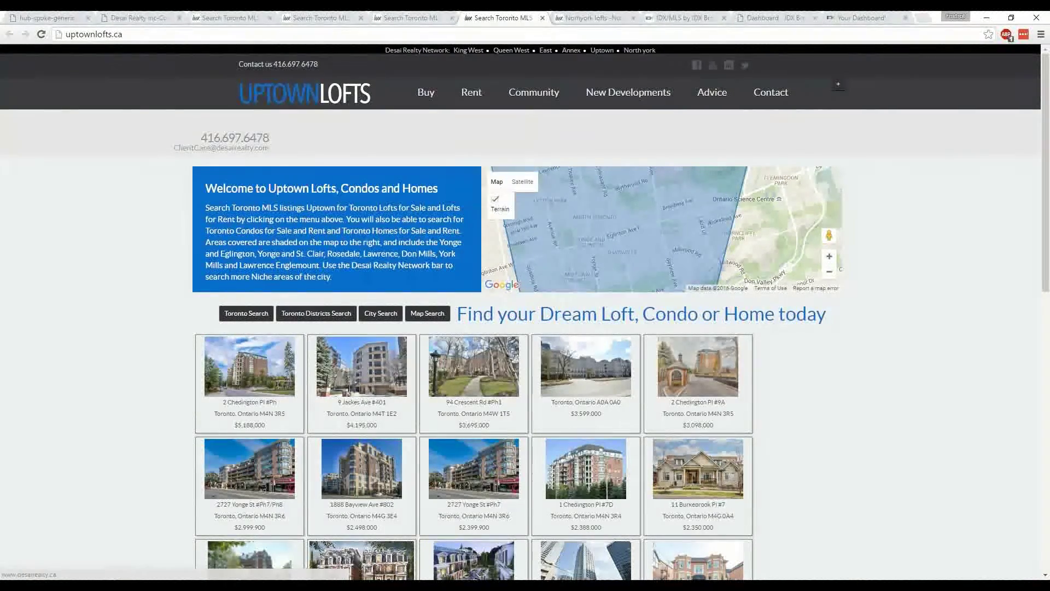
click(403, 19)
click(37, 15)
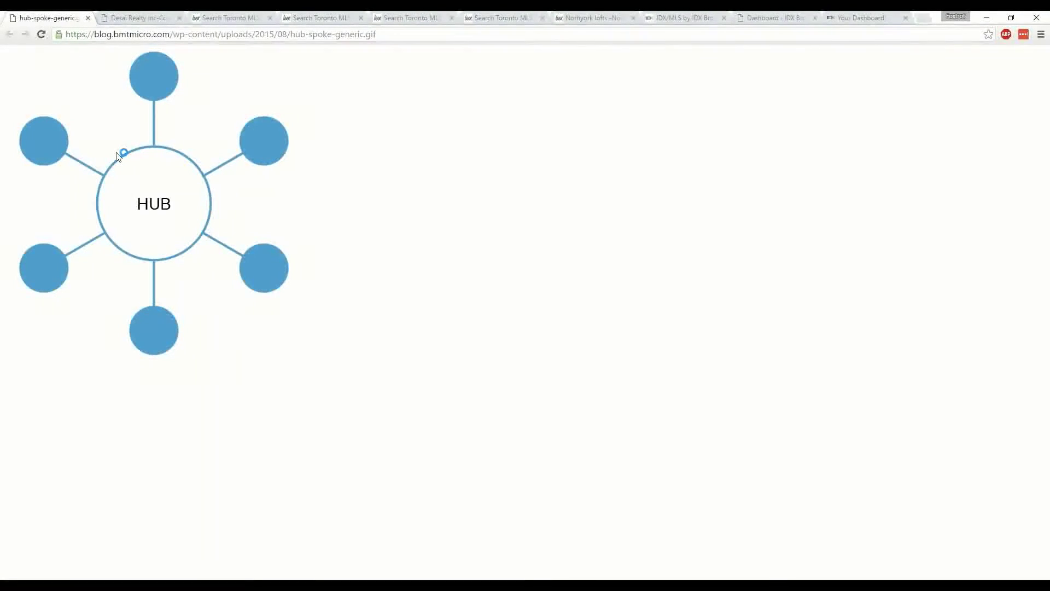
Step: Open the page for managing all leads in the IDX Broker dashboard
click(860, 20)
click(597, 122)
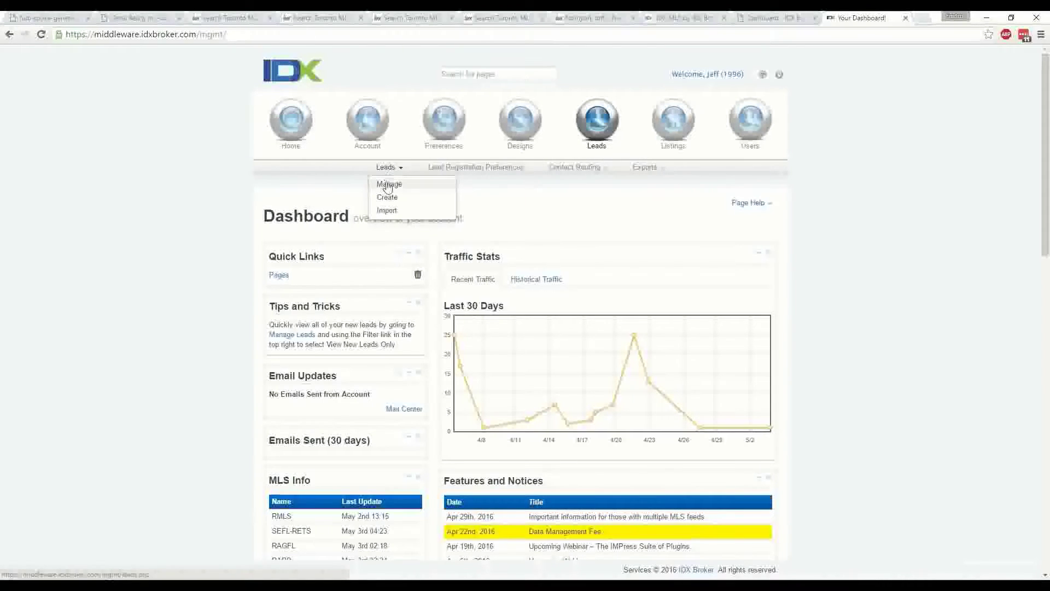
click(387, 184)
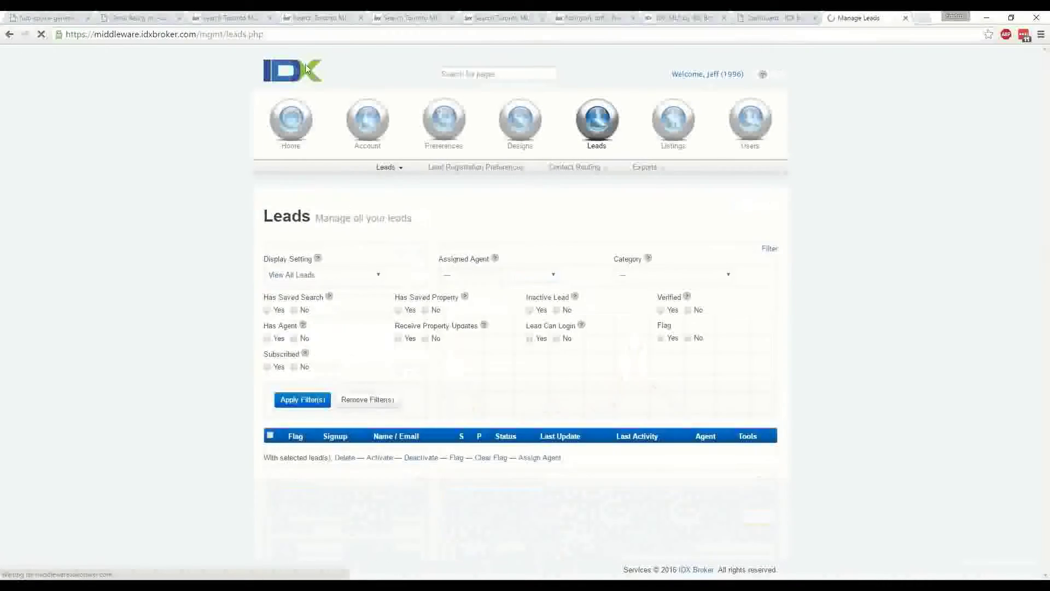
Step: Revisit the Queen West Lofts and Desai Realty sites, and view the demo site's WordPress dashboard
click(235, 18)
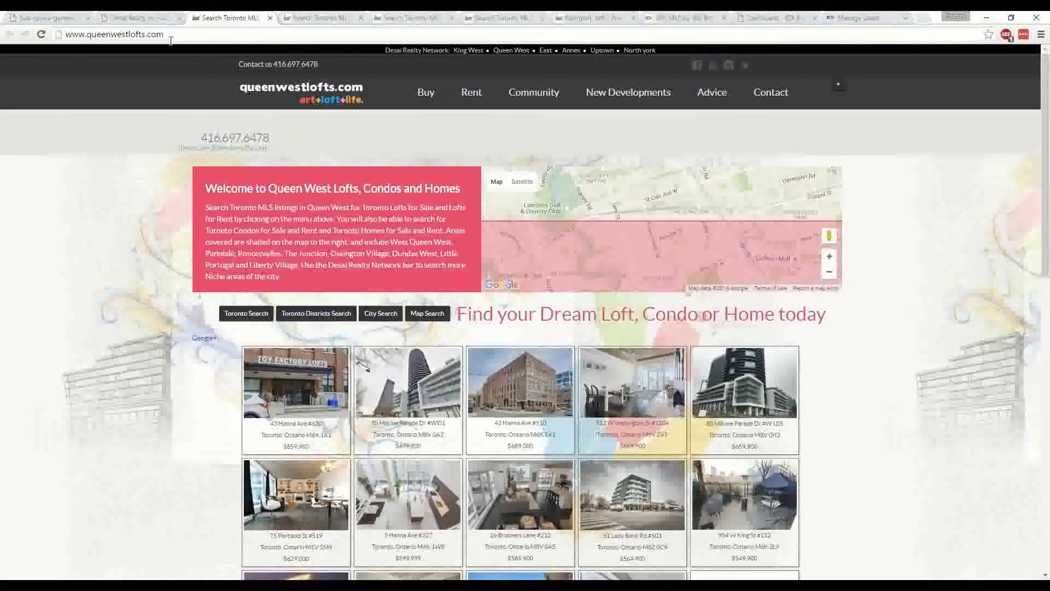
click(138, 17)
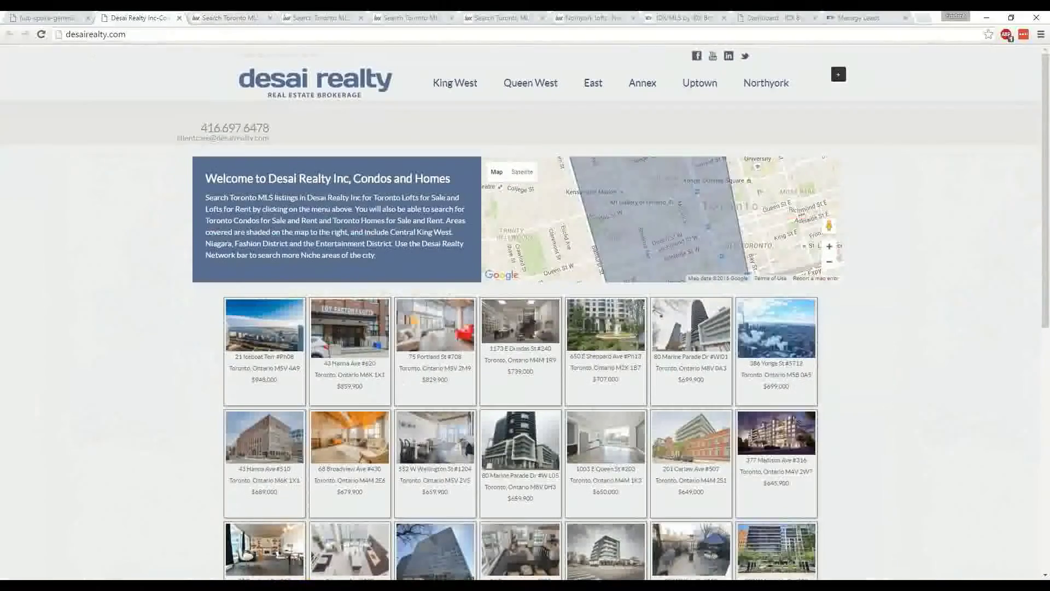
click(777, 21)
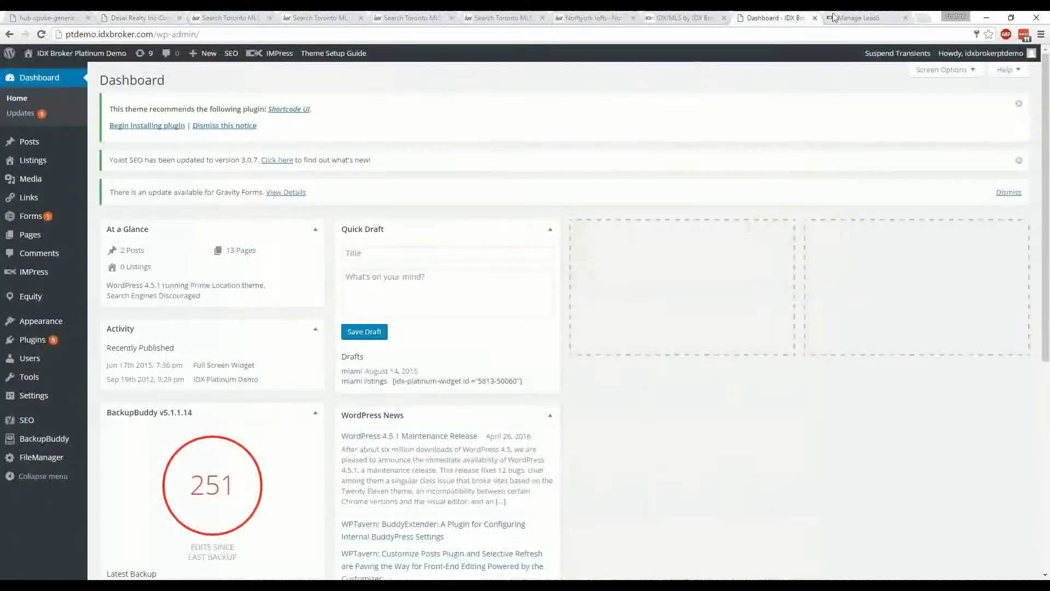
Step: Return to IDX Broker, sort the demo lead's traffic history by referrer, and view the lead's property updates
click(854, 18)
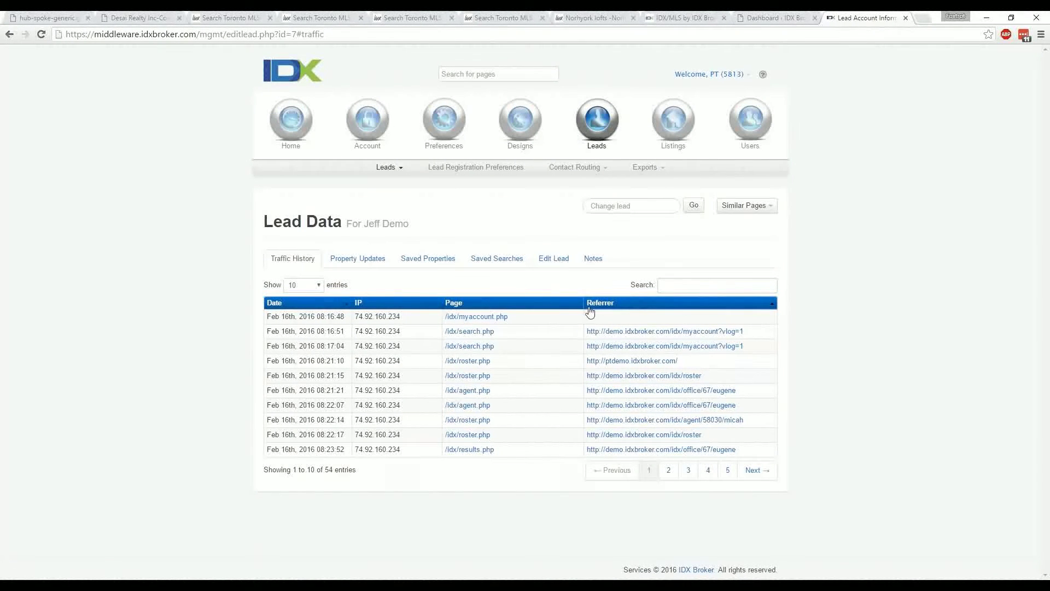
click(635, 308)
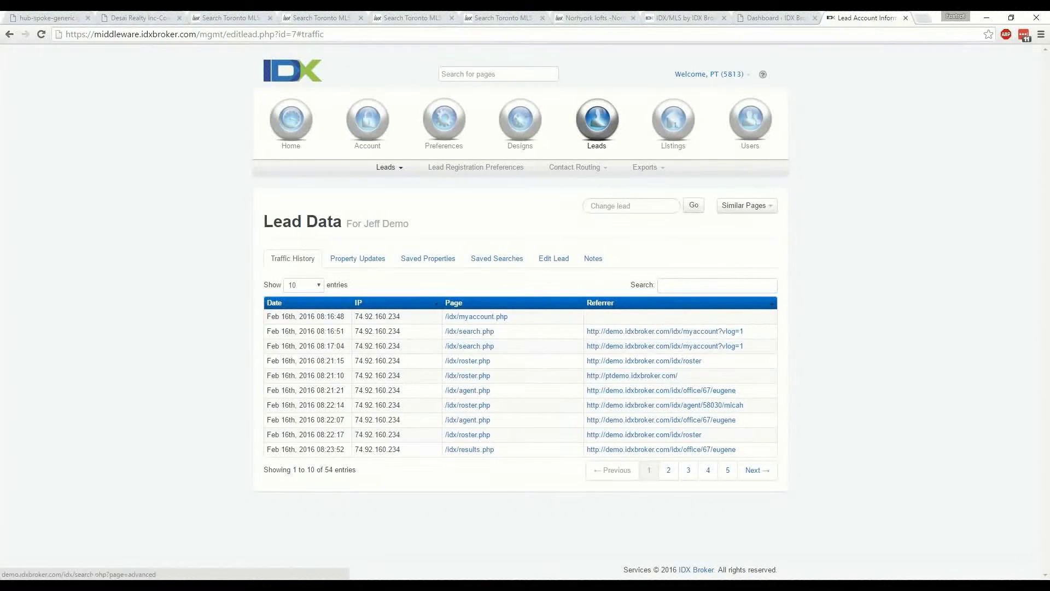
click(358, 258)
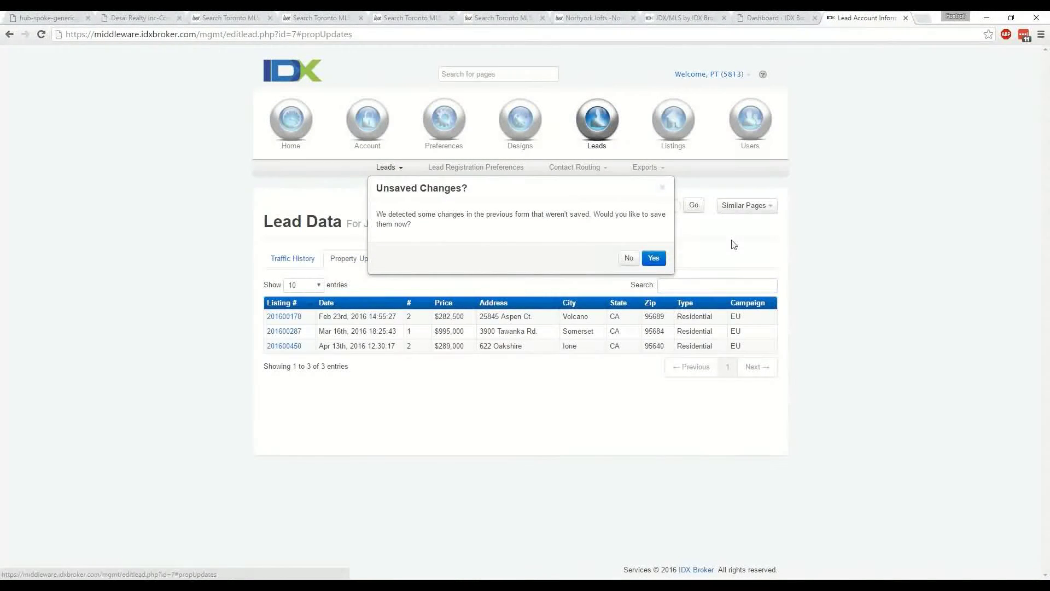
Step: Decline saving the form changes and view the details of listing 201600178 from the lead's property updates
click(629, 257)
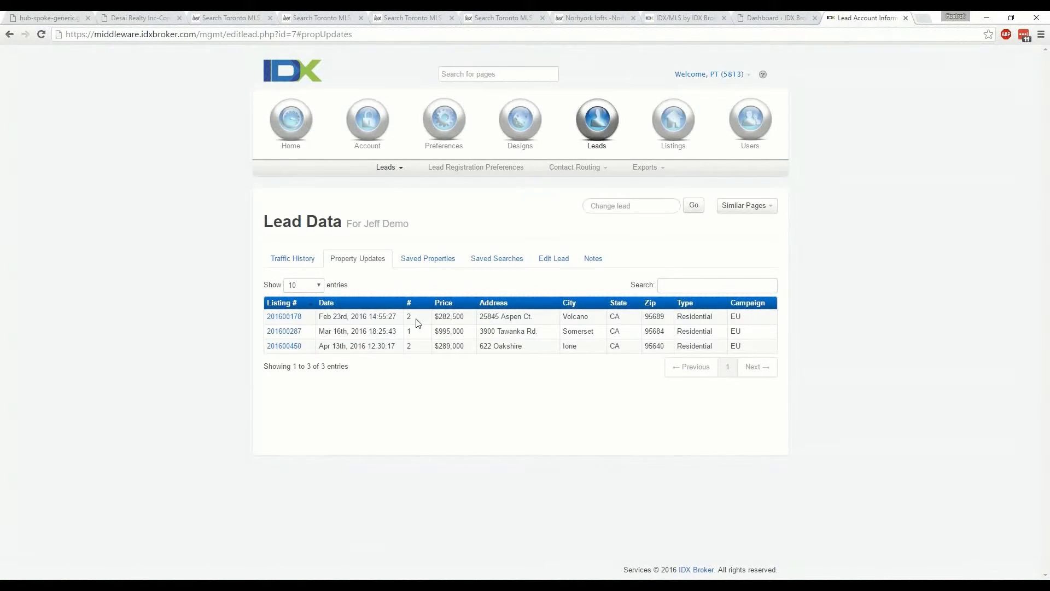
click(285, 319)
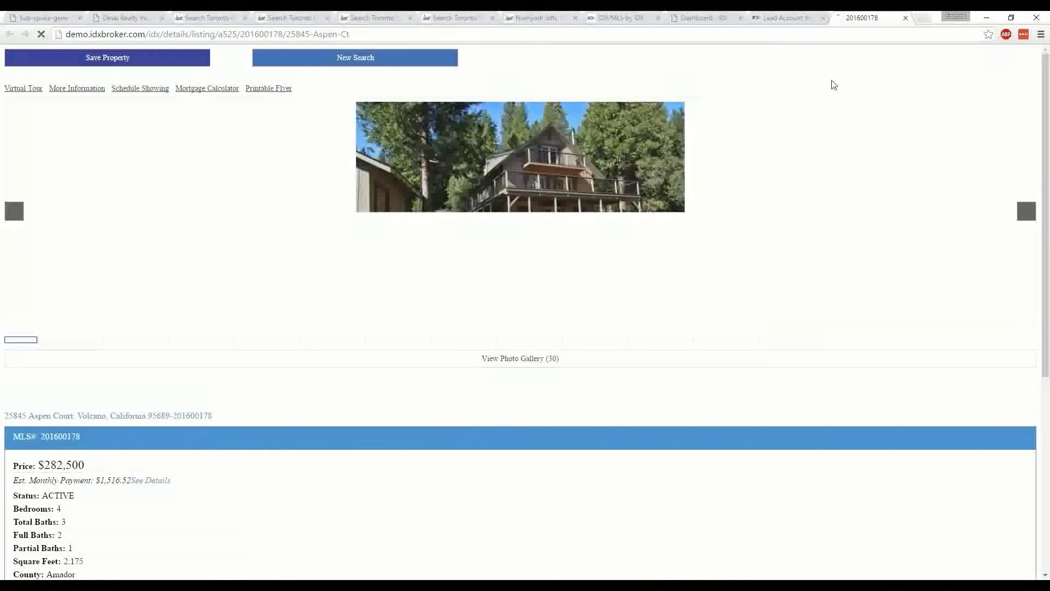
click(906, 18)
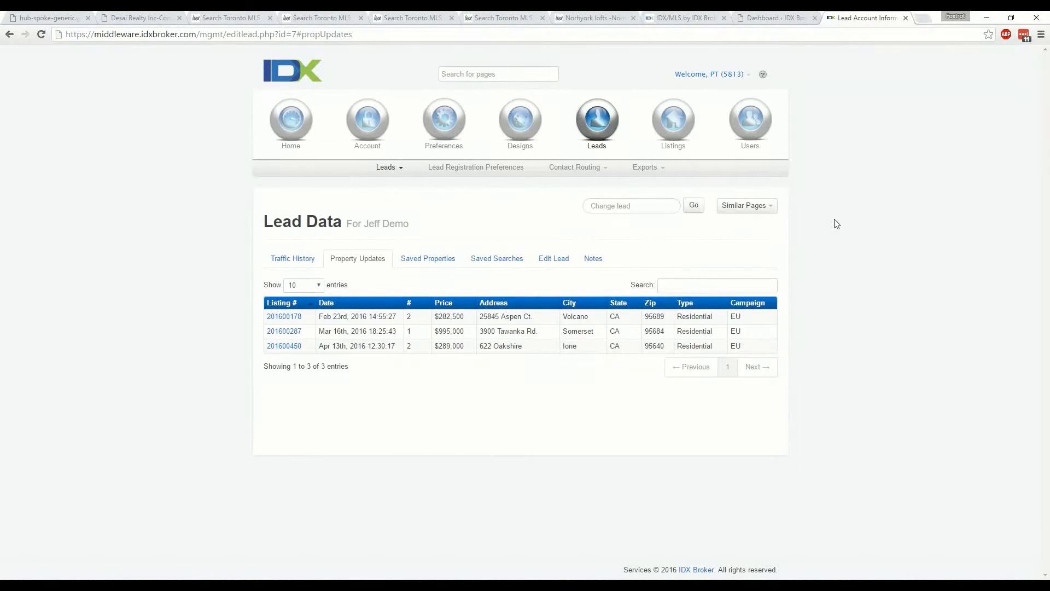
Step: Revisit the hub-and-spoke diagram and the demo site's WordPress dashboard, and return to IDX Broker
click(54, 15)
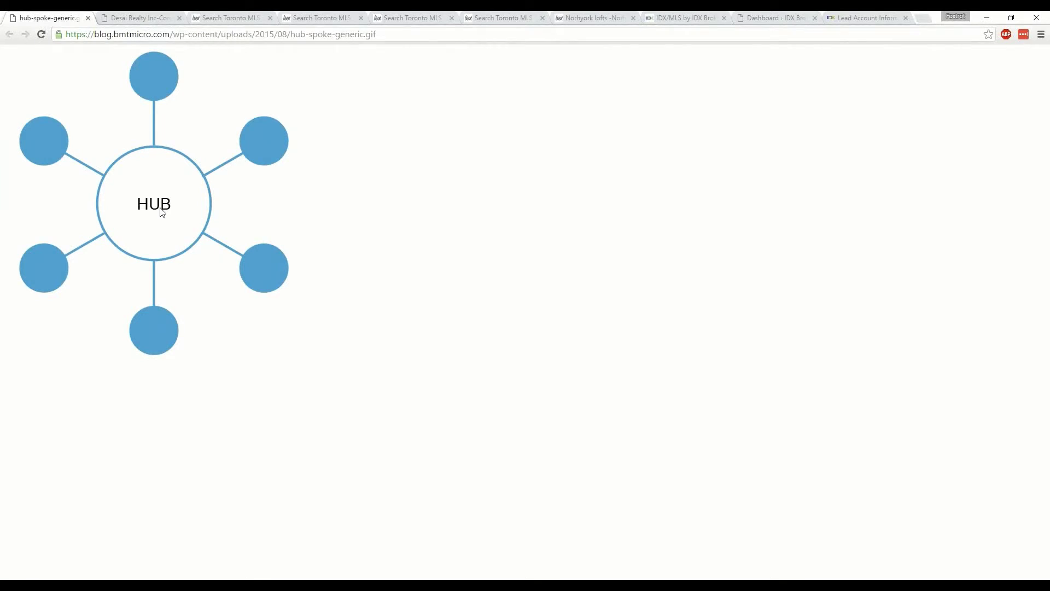
click(776, 18)
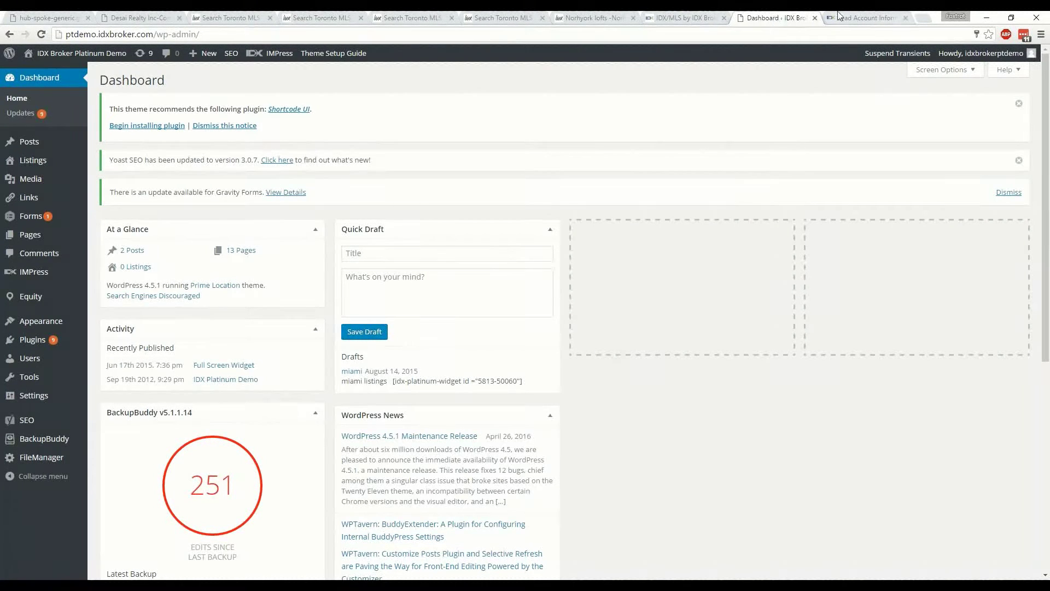
click(873, 18)
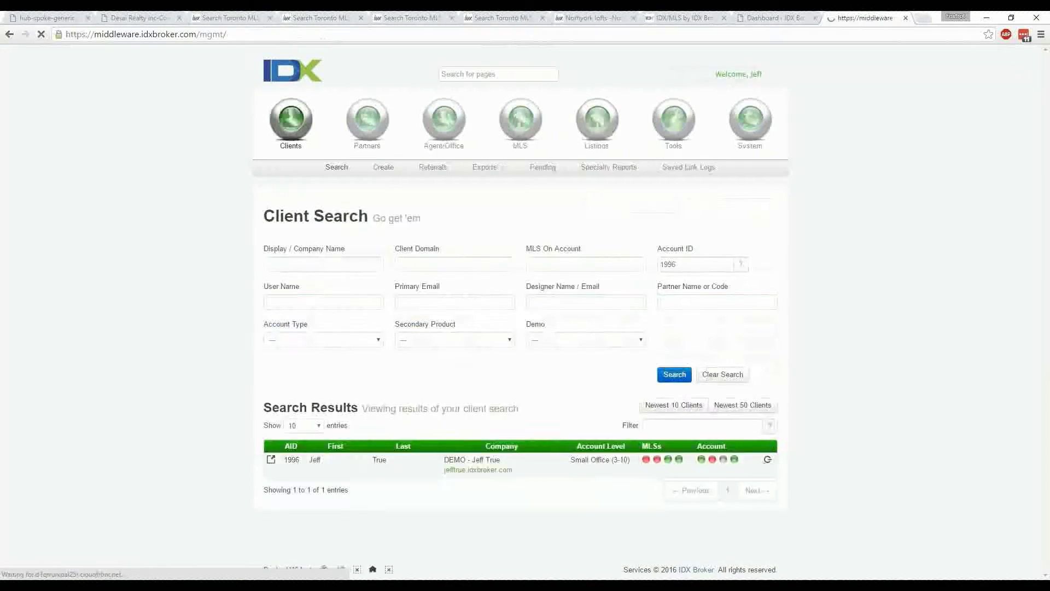
Step: Open the demo client's account from the client search results and start creating a new widget
click(769, 459)
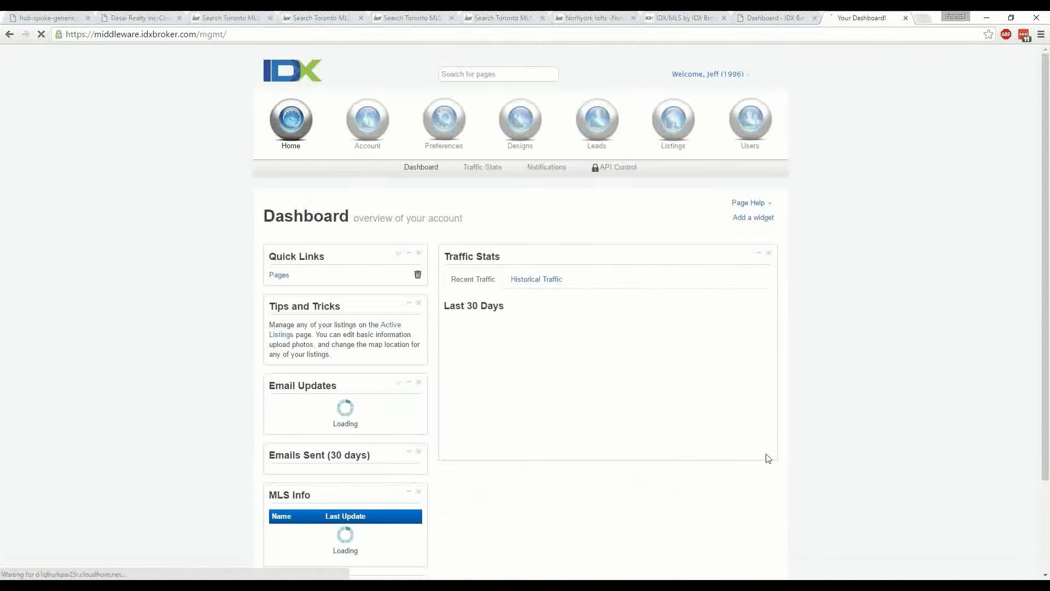
click(517, 137)
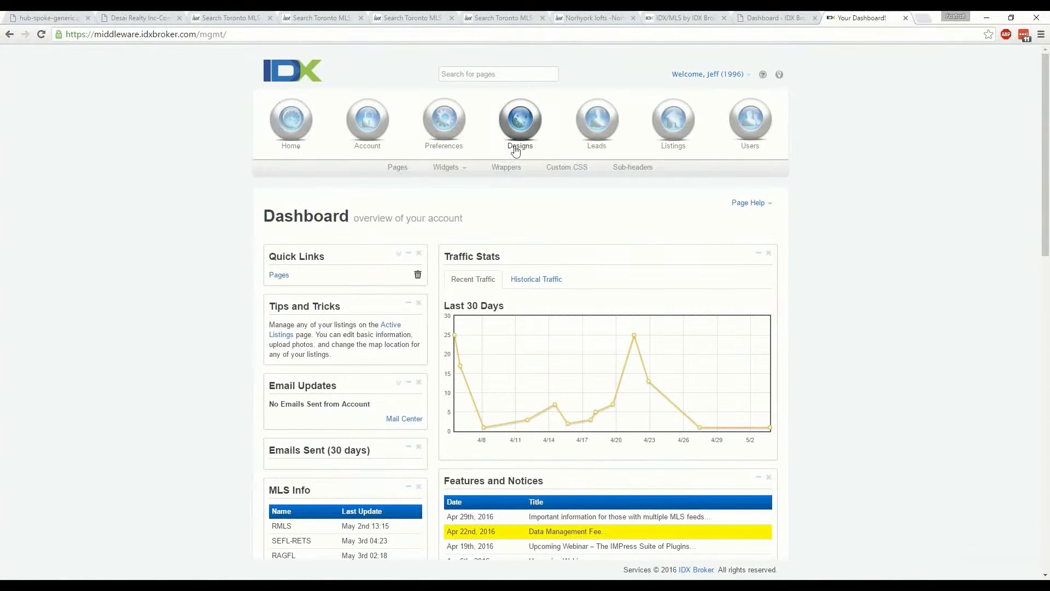
click(444, 169)
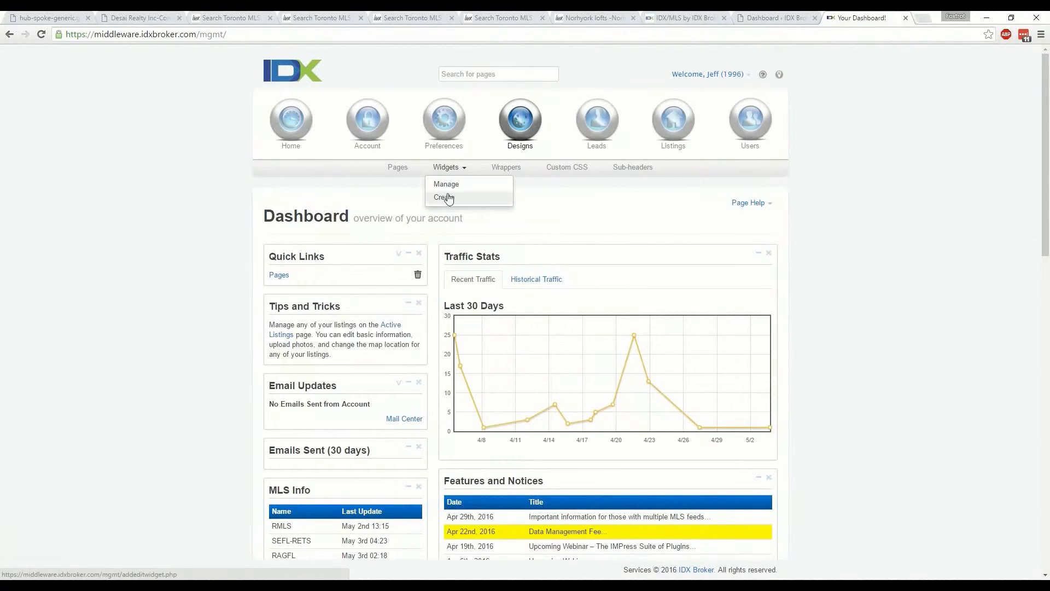
click(448, 198)
Step: Set the widget up as a Showcase of Custom Search properties based on the Advanced Search page
click(358, 286)
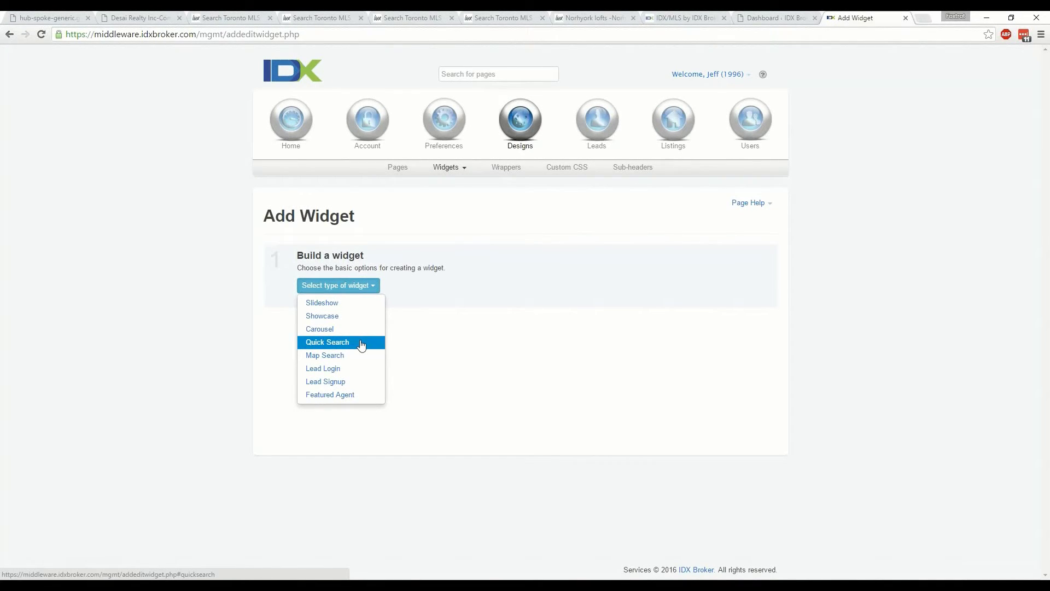
click(919, 227)
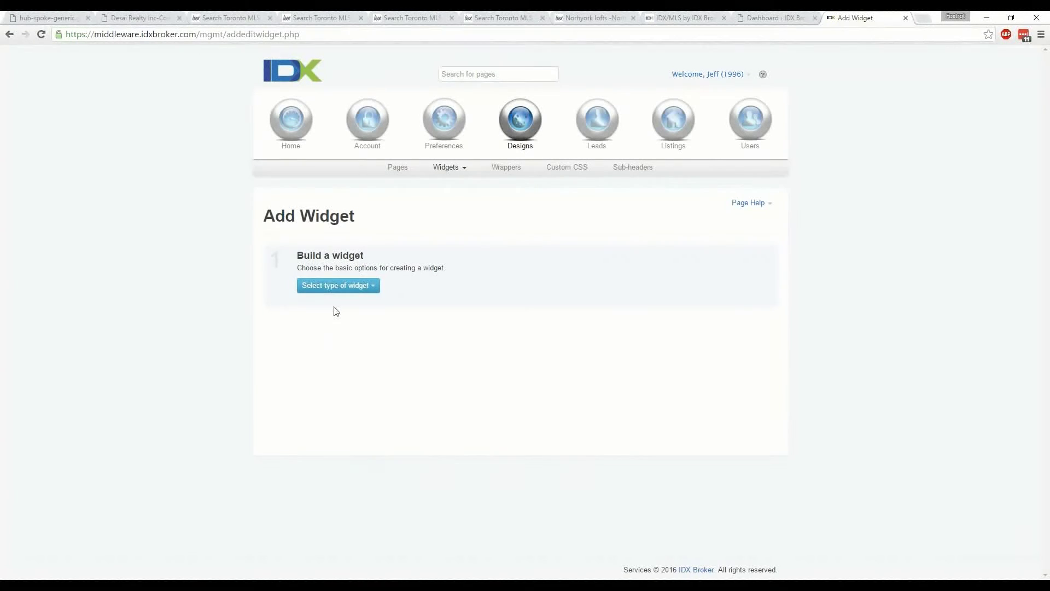
click(340, 287)
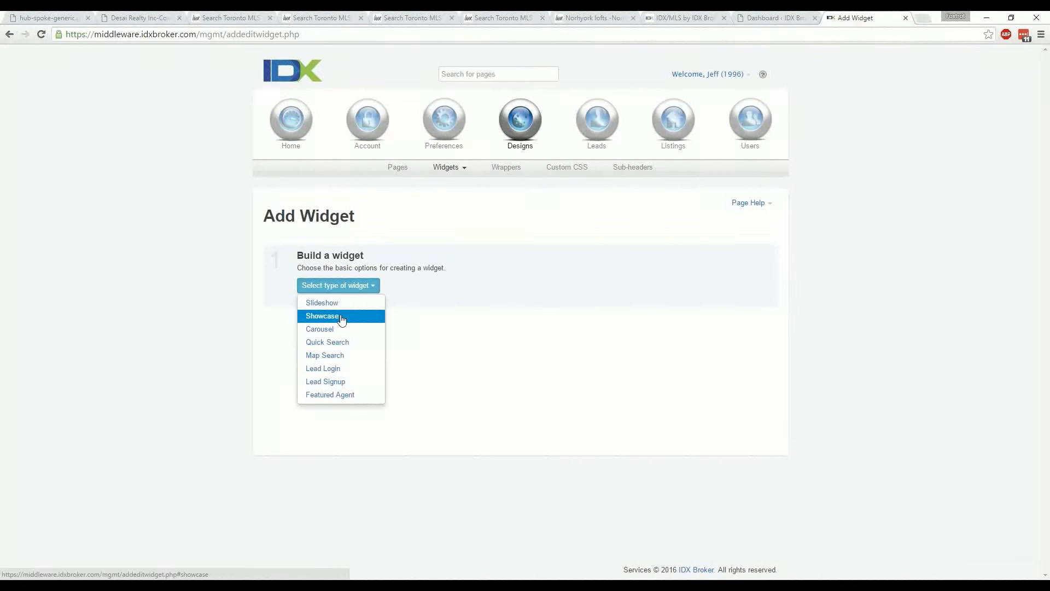
click(342, 318)
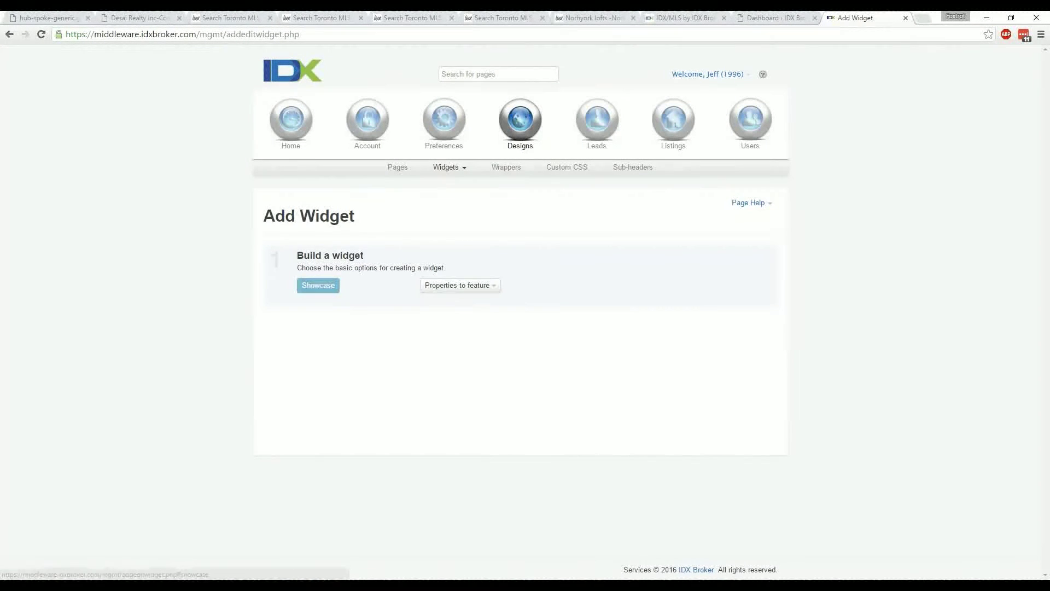
click(492, 288)
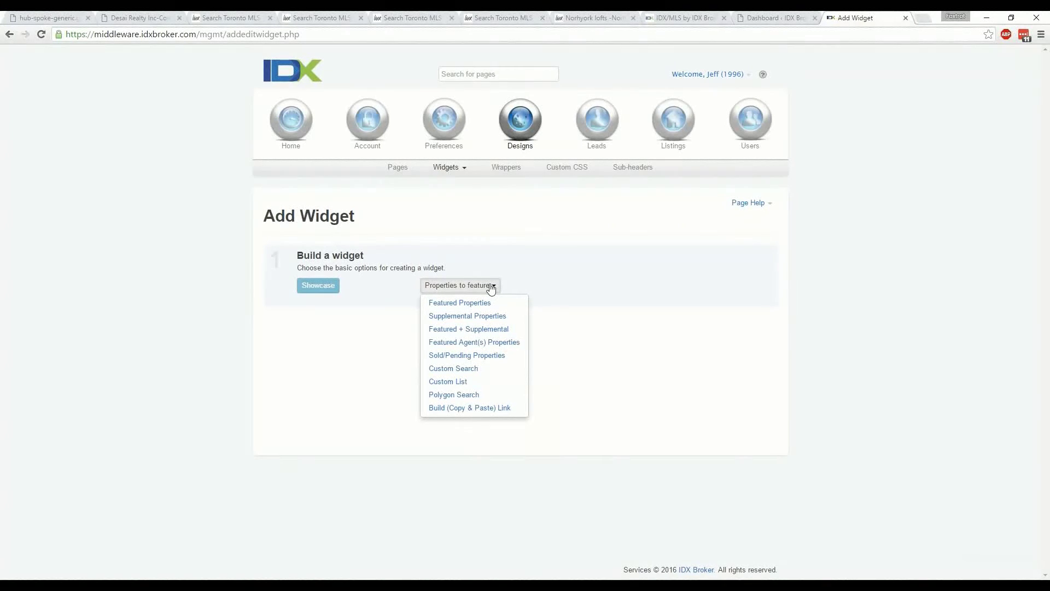
click(482, 369)
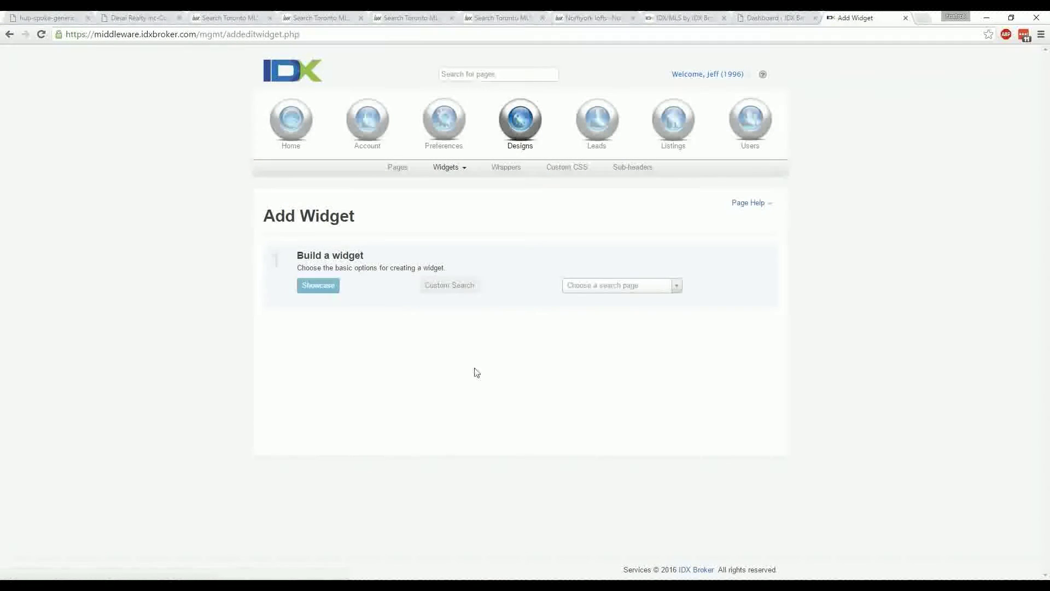
click(677, 288)
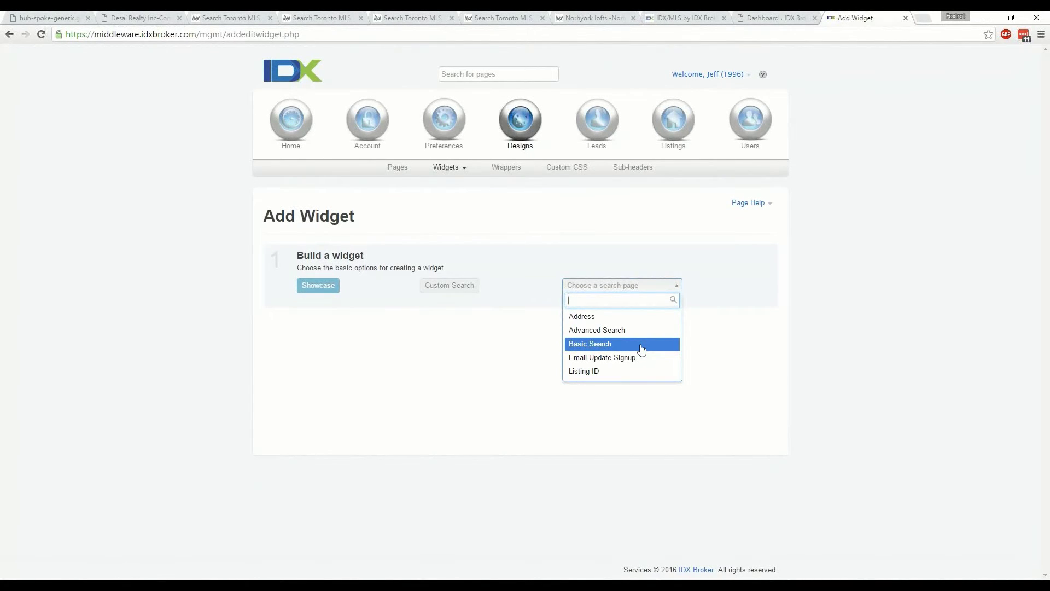
click(617, 331)
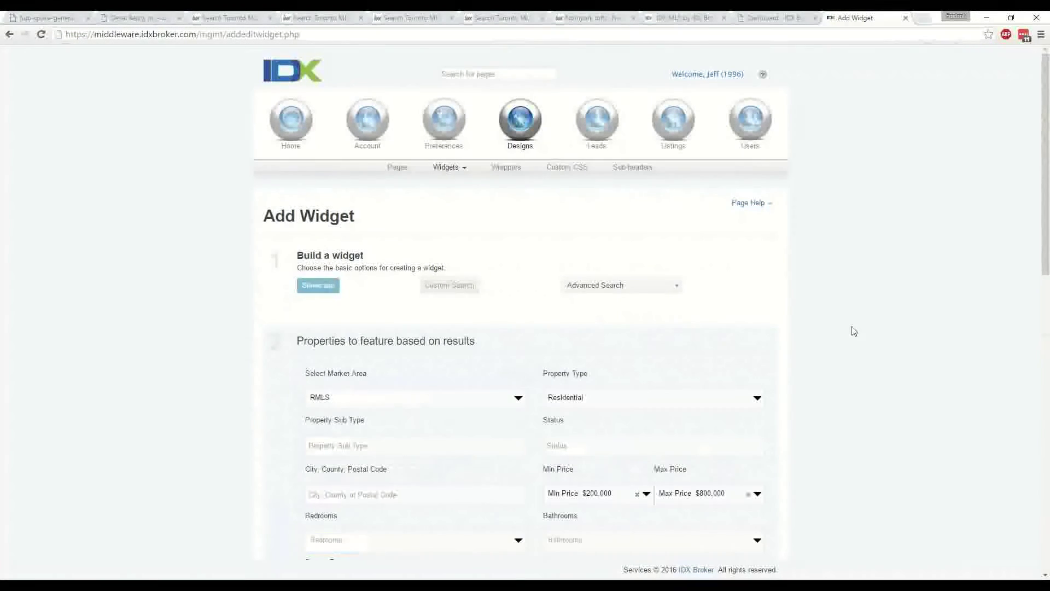
Step: Limit the featured properties to the city of Eugene and clear the minimum and maximum prices
scroll(854, 331, down, 3)
scroll(854, 331, down, 6)
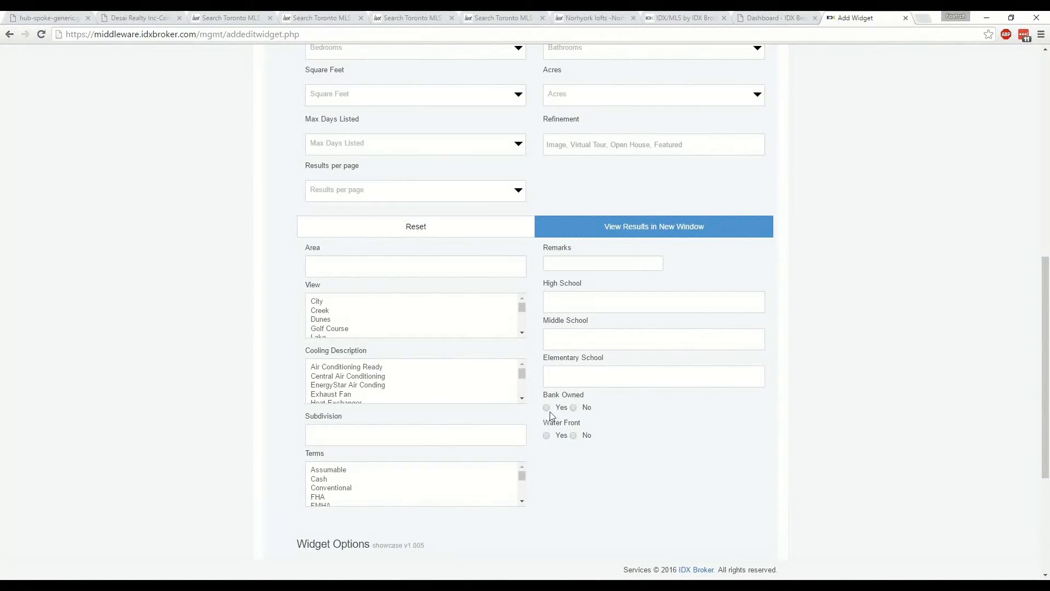
scroll(843, 249, up, 5)
scroll(623, 239, down, 1)
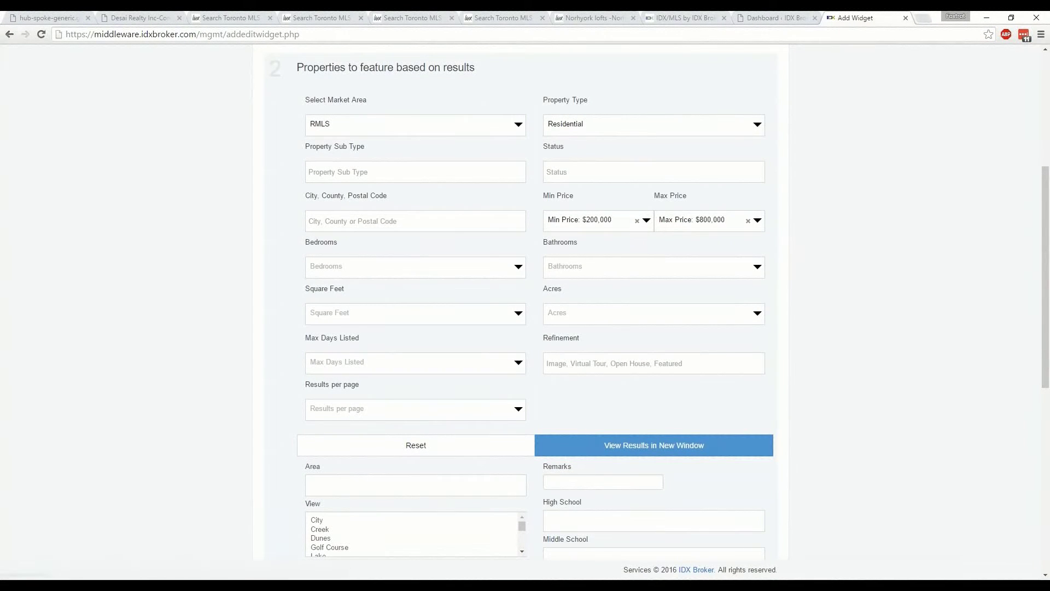
click(354, 227)
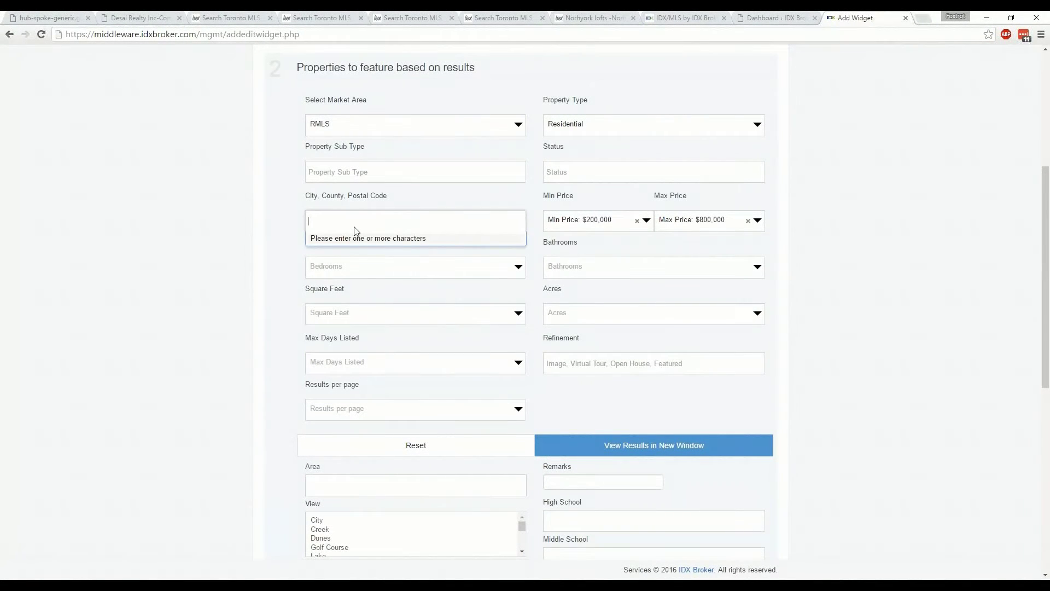
text(eugene)
key(Return)
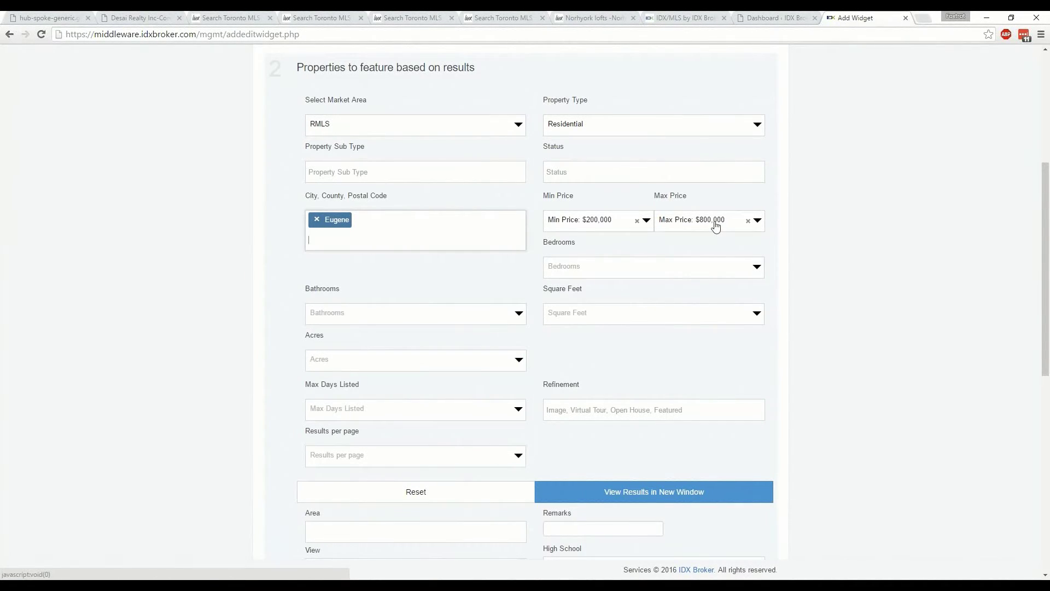
click(748, 222)
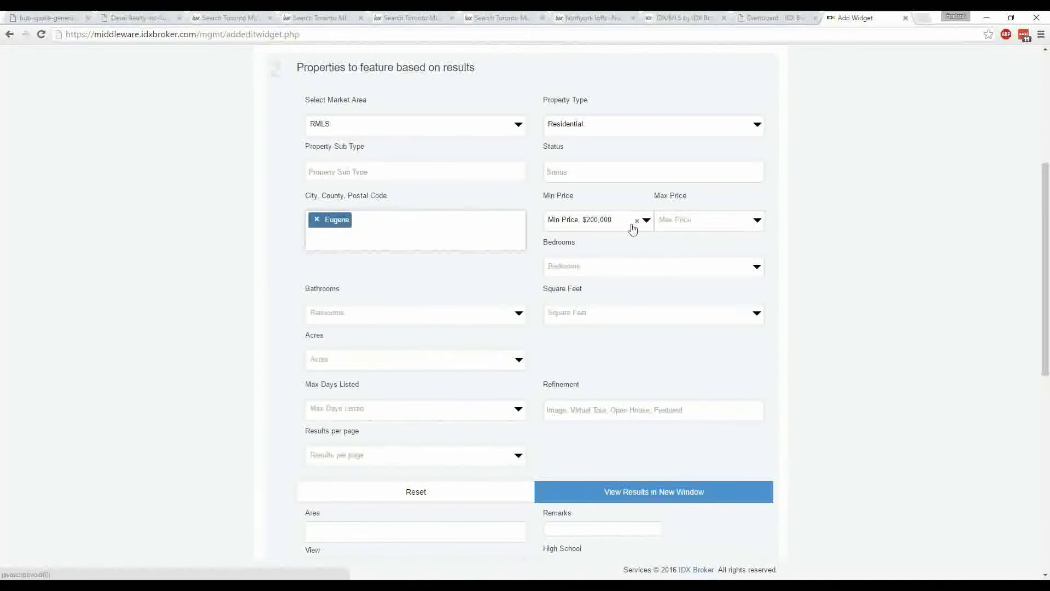
click(637, 222)
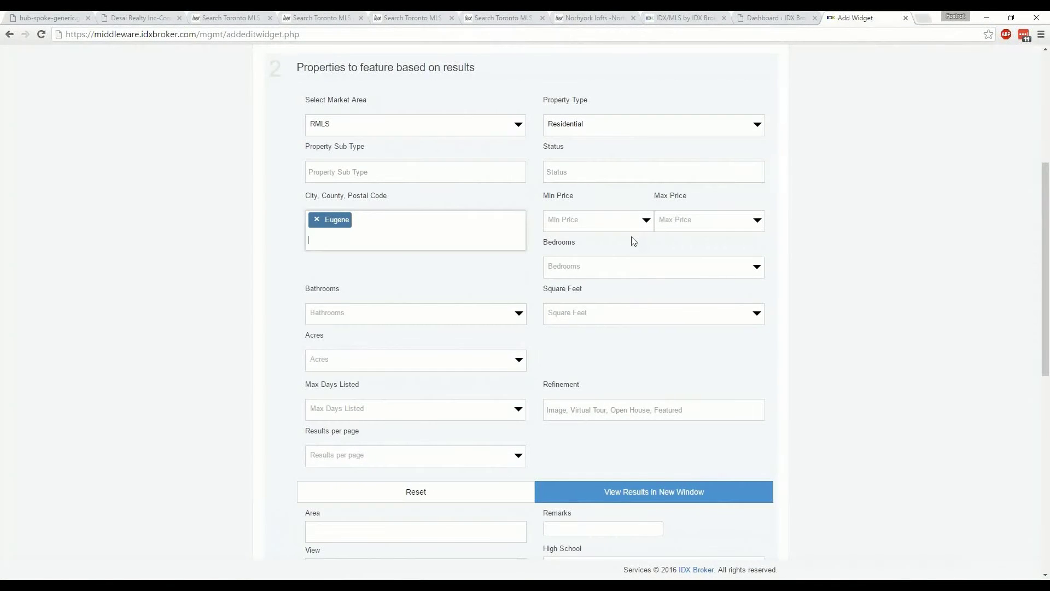
click(822, 246)
Step: Look at the options for results per page and maximum days listed without choosing any
scroll(827, 249, down, 4)
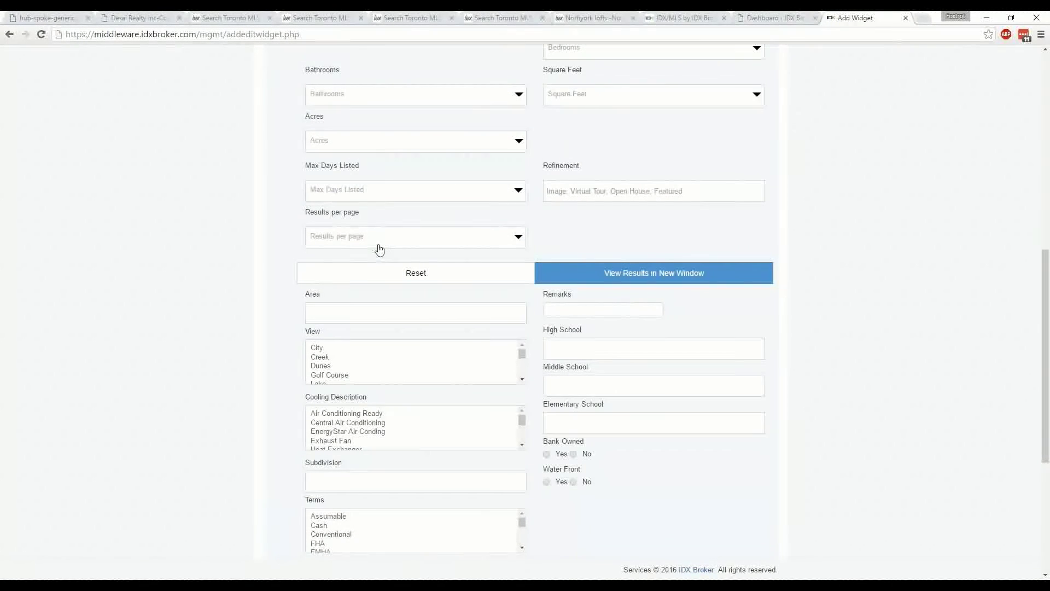
click(386, 246)
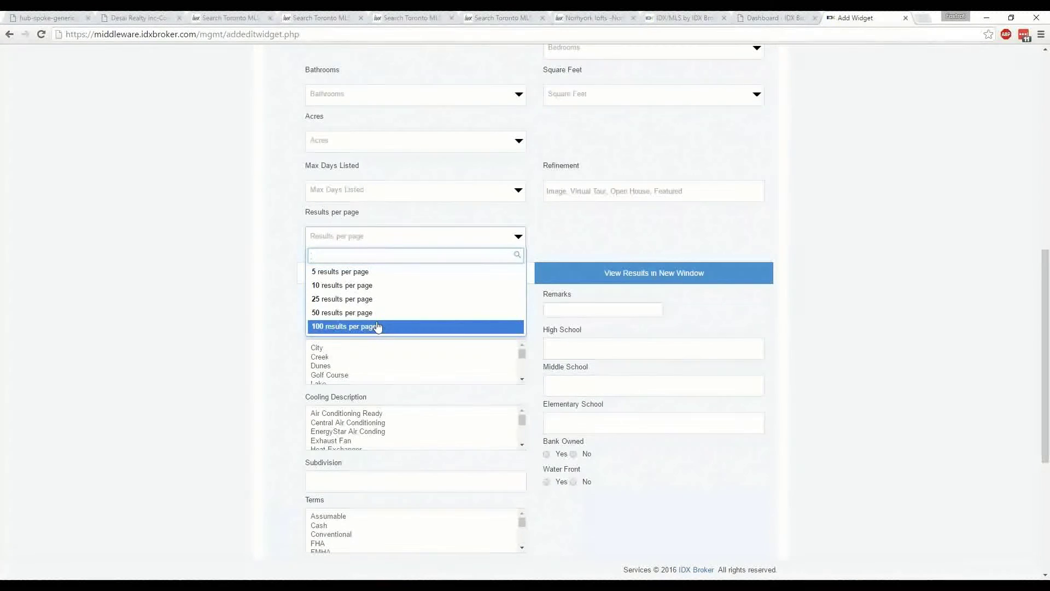
click(257, 279)
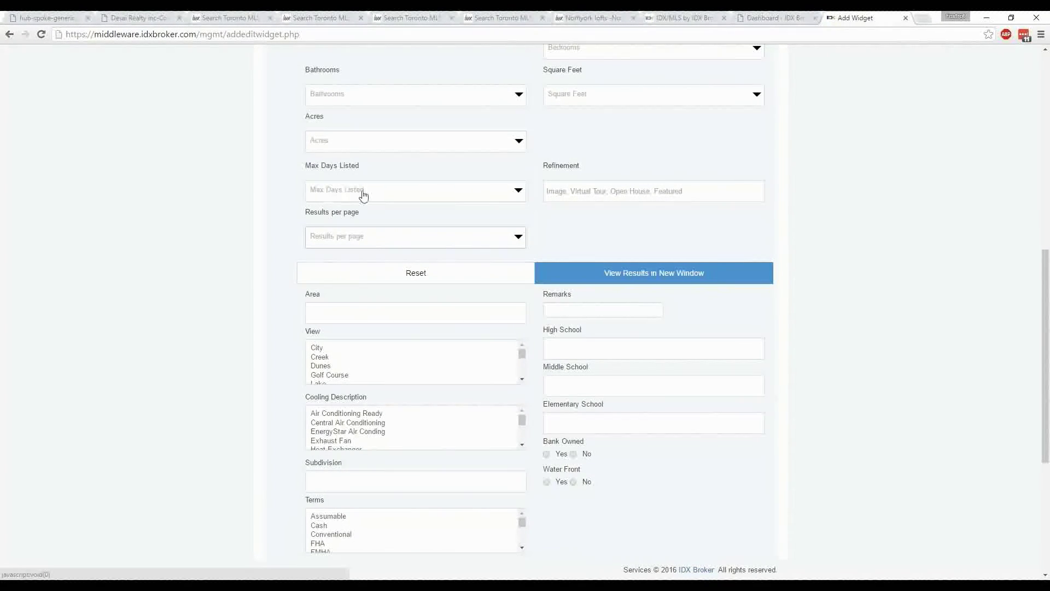
click(519, 194)
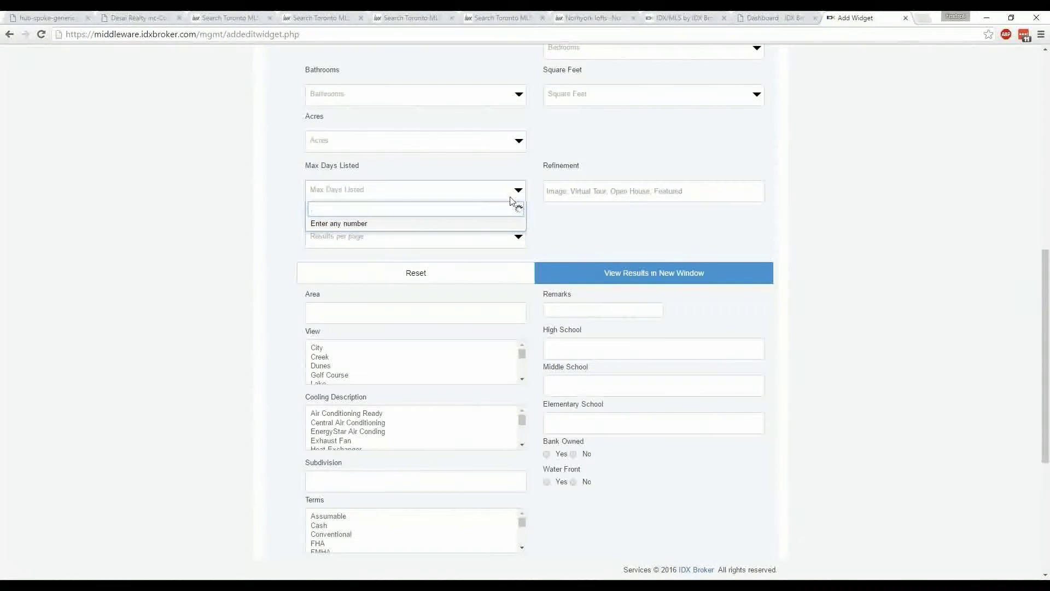
click(939, 206)
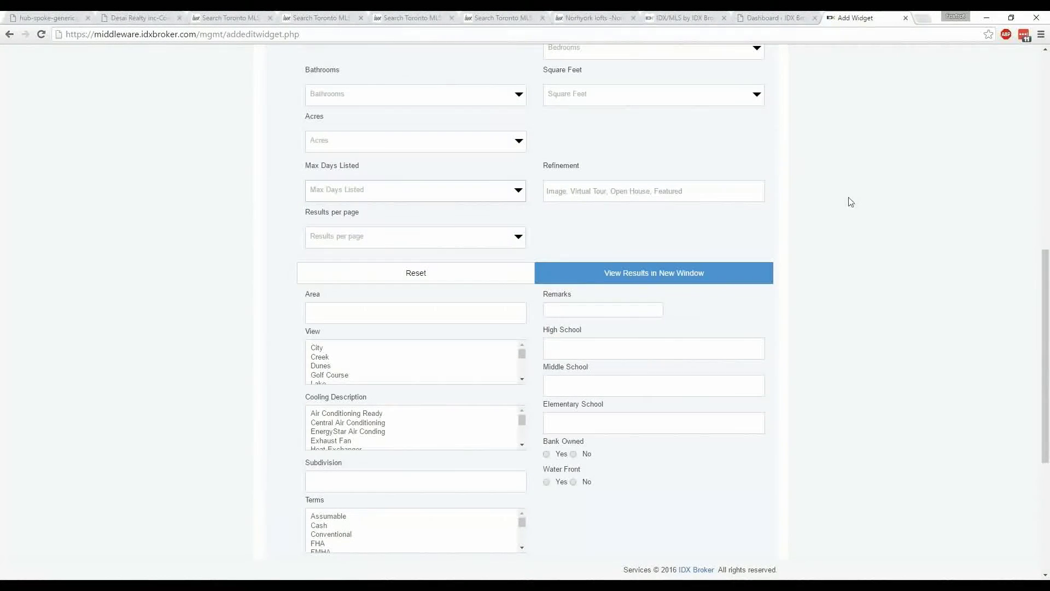
Step: Make the widget responsive with 4 columns and have its links open in a new window
scroll(847, 192, down, 5)
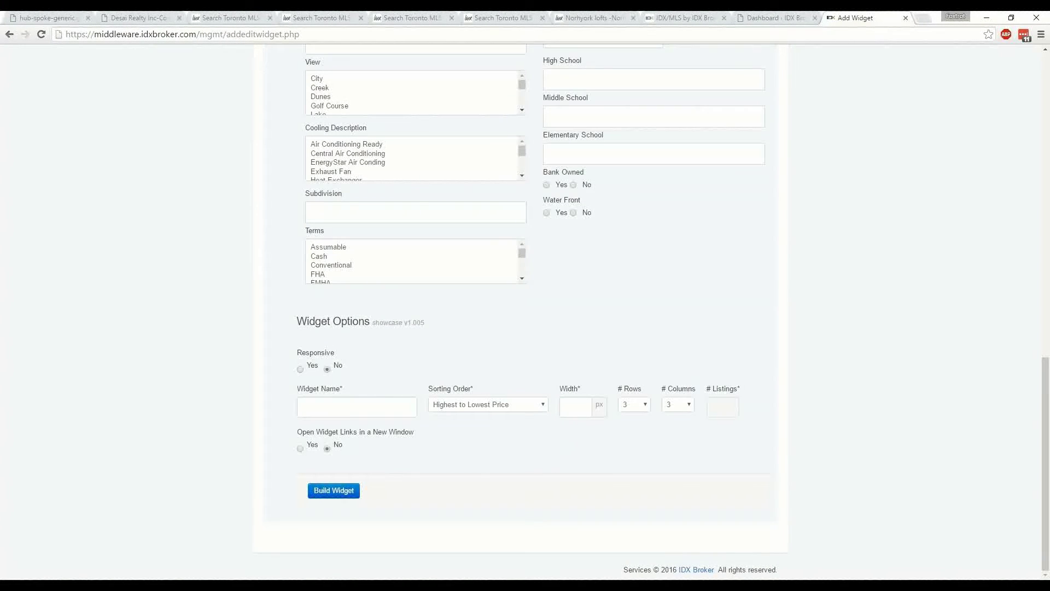
click(300, 369)
click(327, 369)
click(299, 370)
click(690, 407)
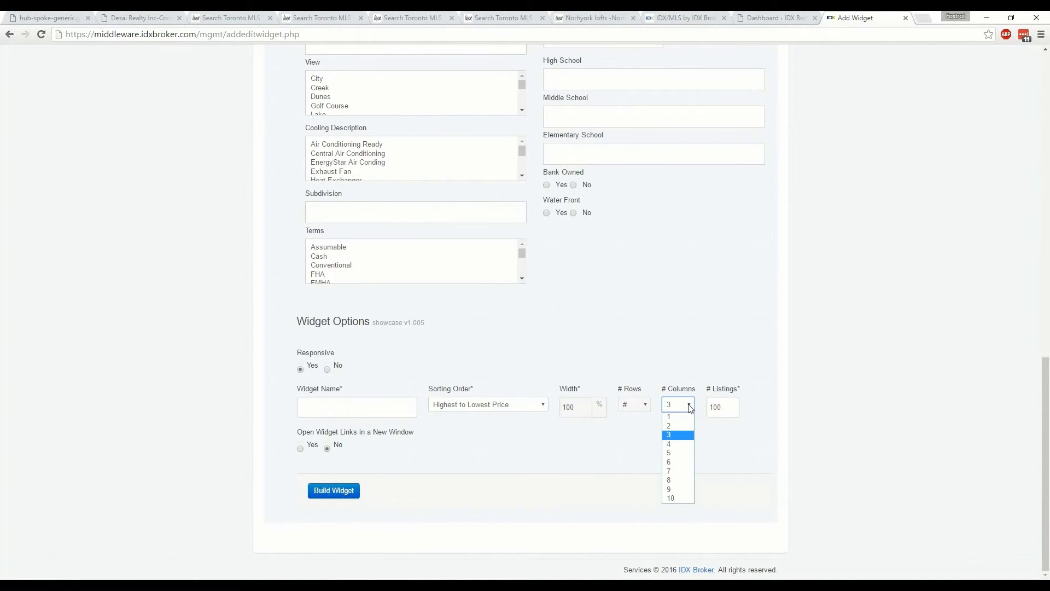
click(681, 443)
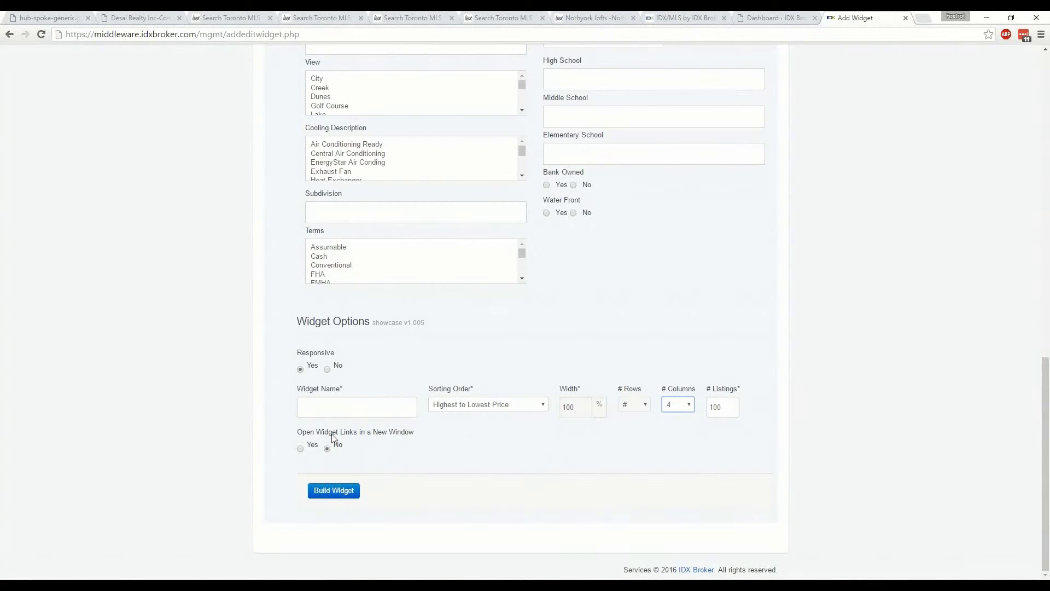
click(300, 448)
Step: Name the widget "Eugene Niche", build it, and highlight the generated widget script
click(337, 407)
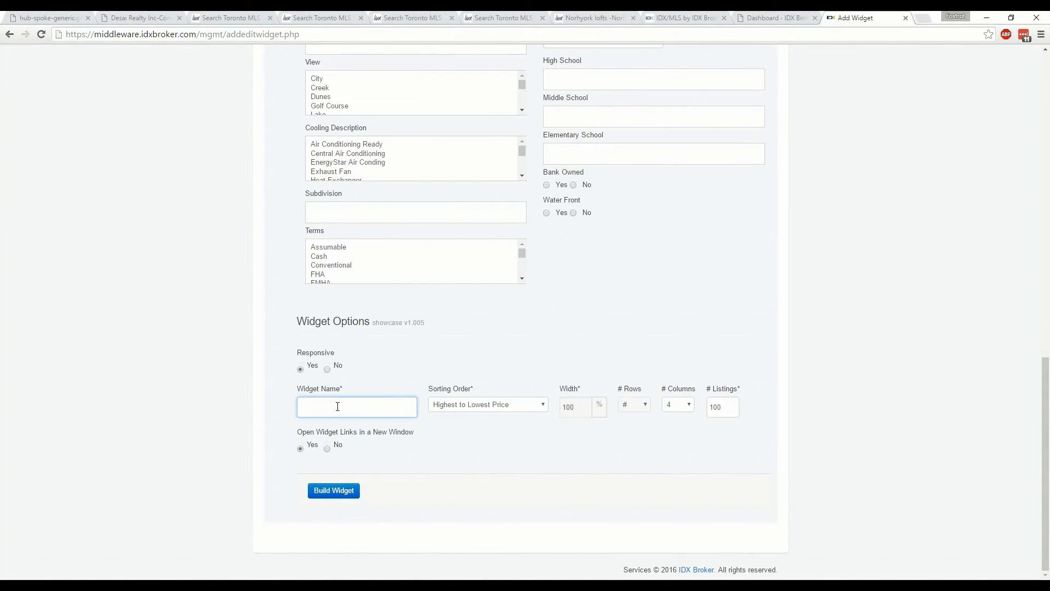
text(Eugene Niche)
click(333, 491)
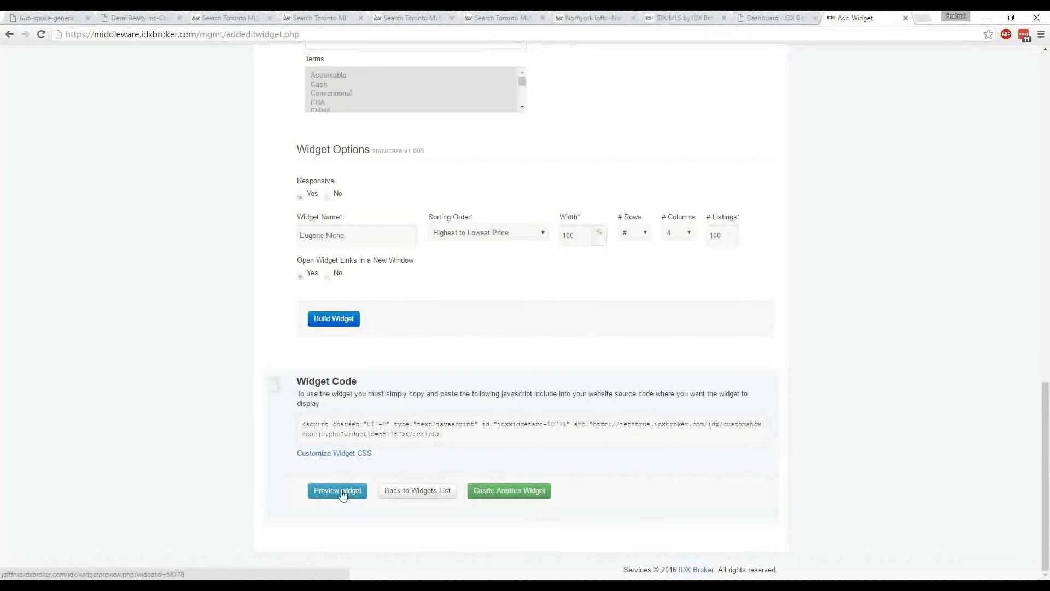
drag(440, 435, 300, 426)
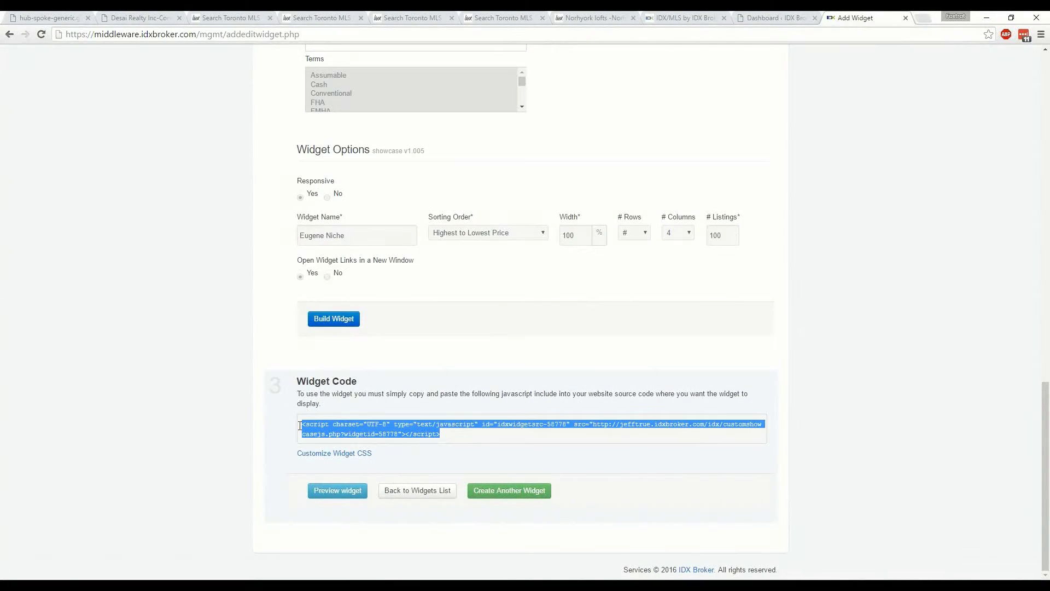
click(234, 446)
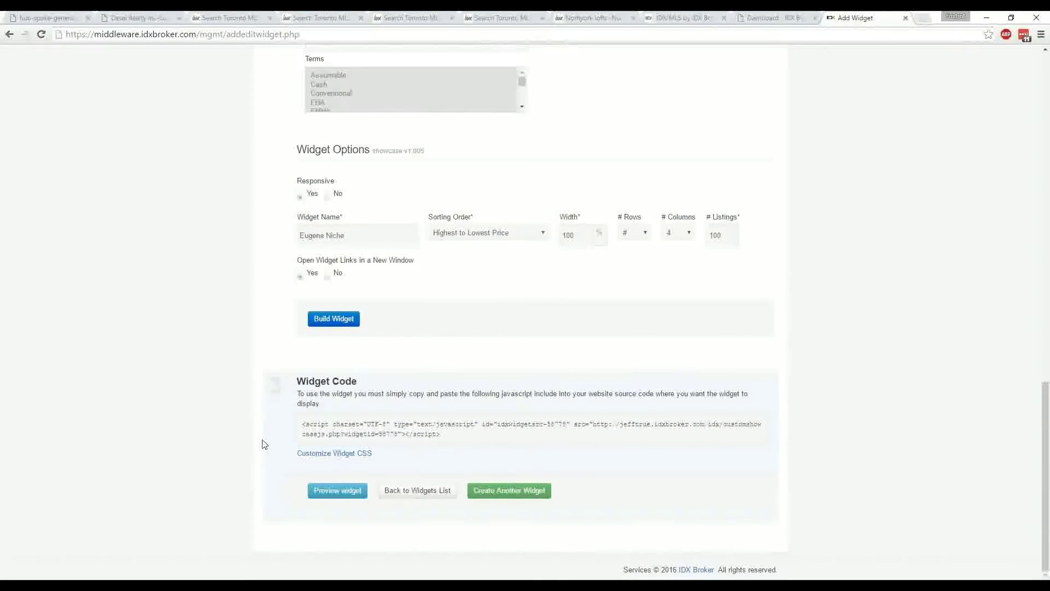
Step: Preview the Eugene Niche widget and look through its listings down to the widget code
click(344, 493)
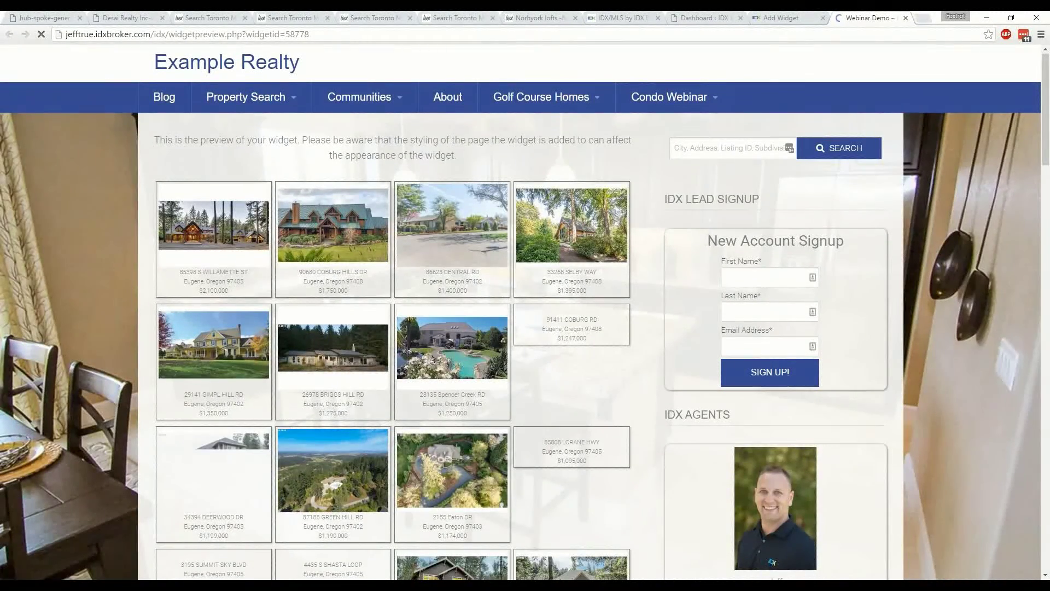
scroll(571, 268, down, 6)
scroll(572, 268, down, 1)
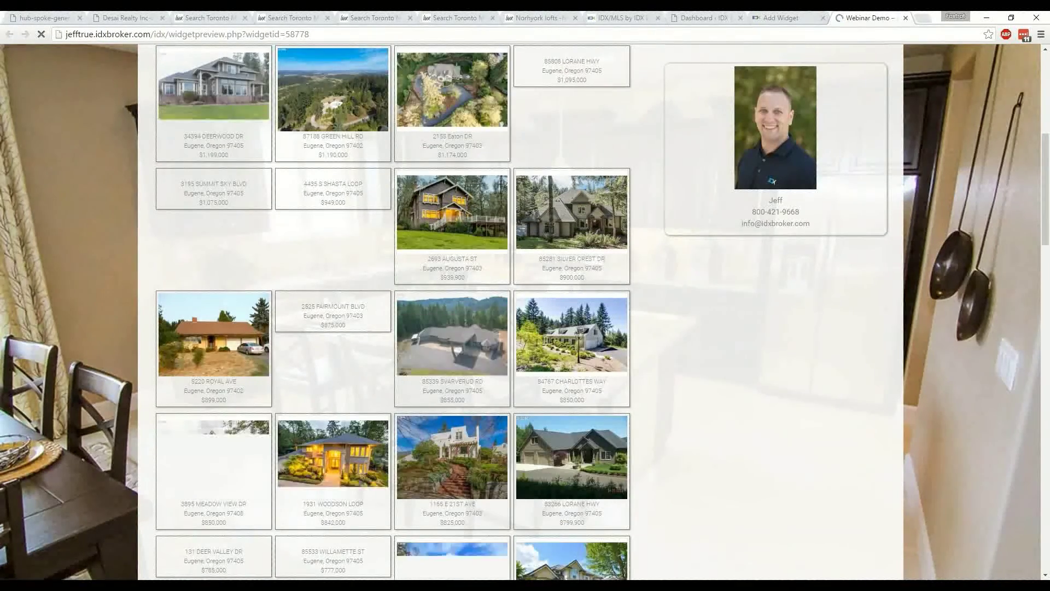
scroll(571, 268, down, 3)
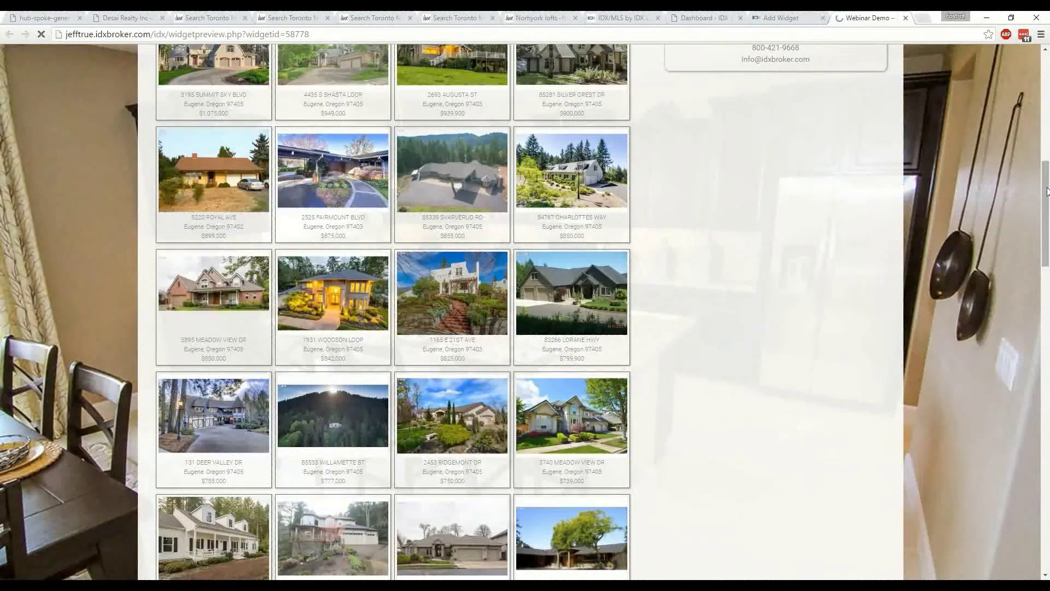
scroll(1024, 337, down, 1)
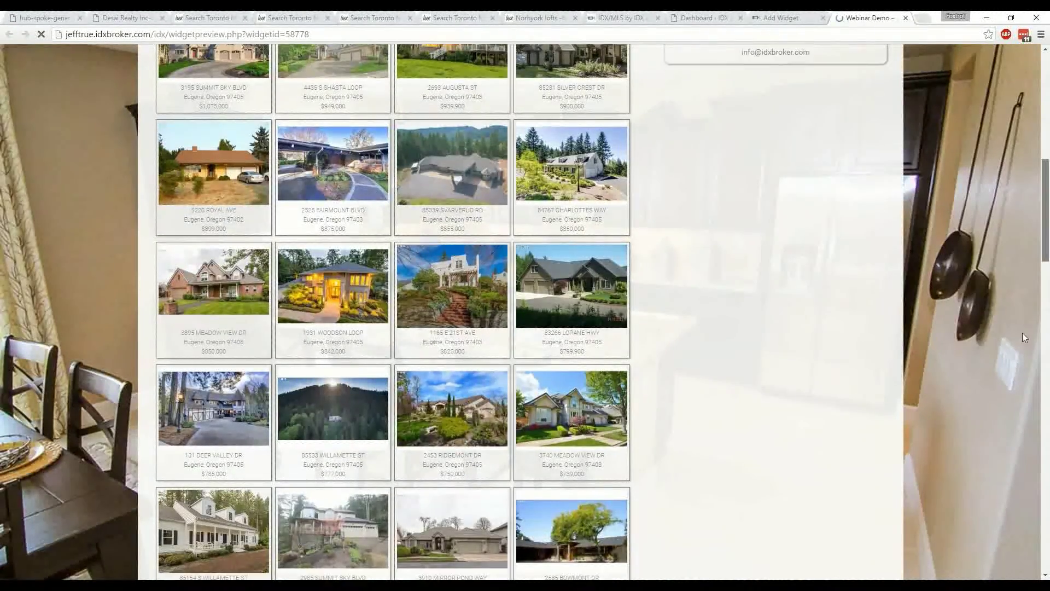
scroll(1025, 338, down, 15)
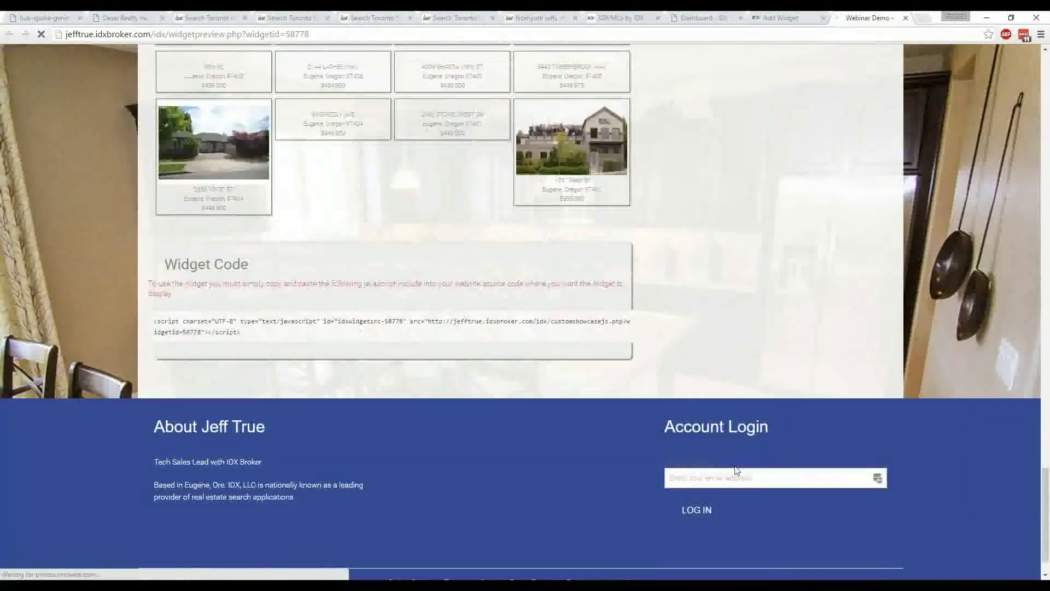
scroll(266, 476, down, 4)
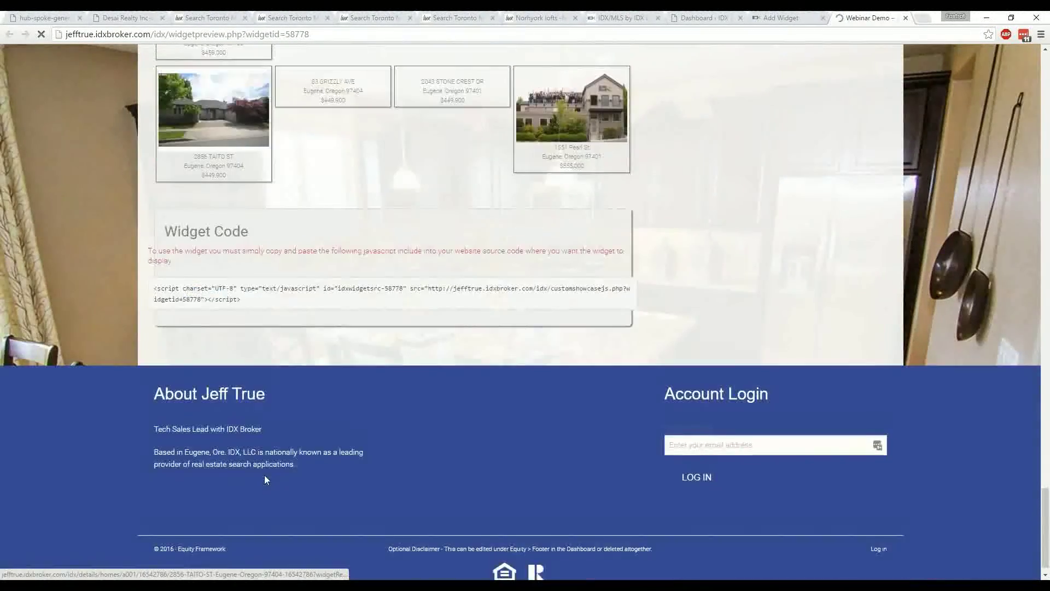
Step: Copy the complete widget script from the widget code section of the preview page
drag(243, 283, 153, 276)
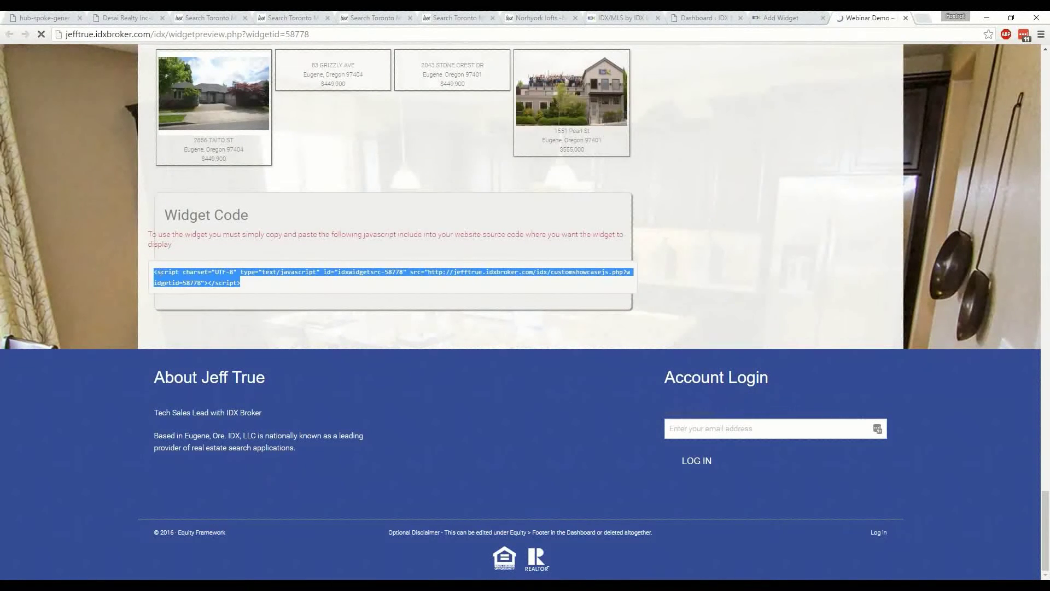
right_click(156, 272)
click(182, 278)
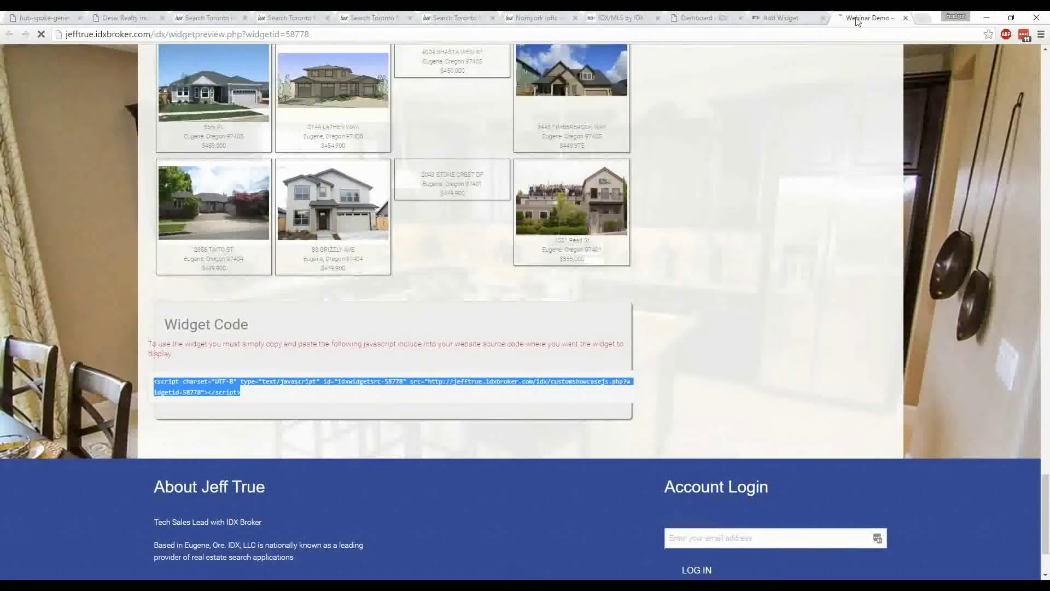
Step: Switch to the WordPress admin site and open the "Niche site test" page for editing
click(711, 19)
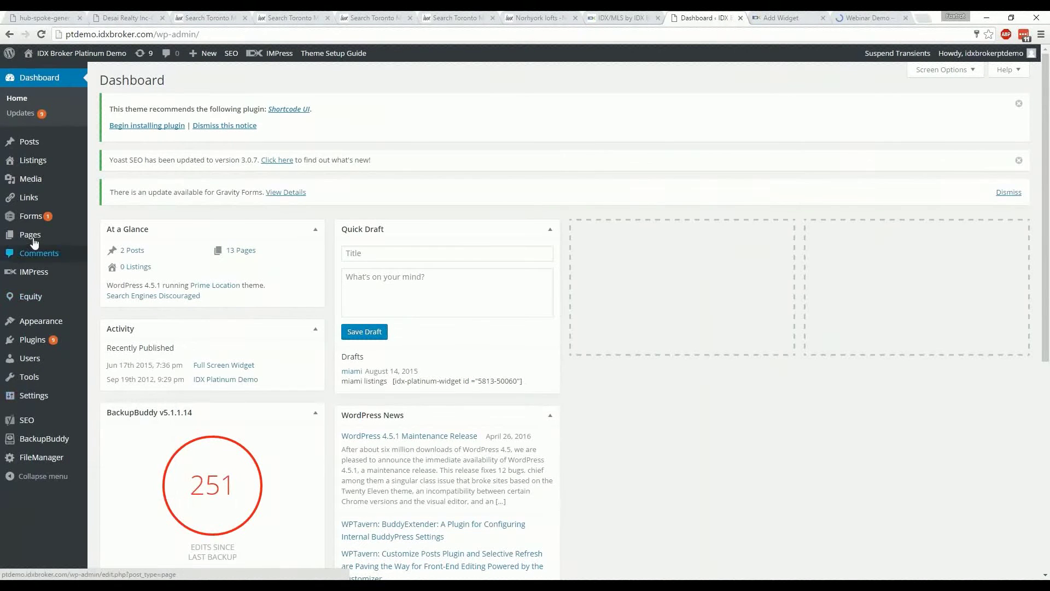
click(31, 236)
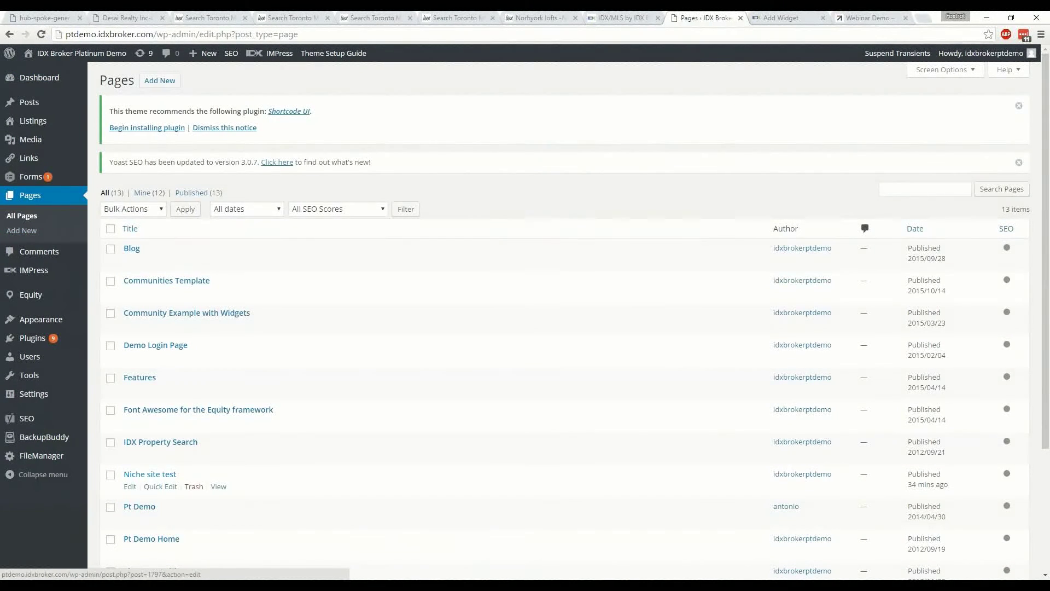
click(156, 479)
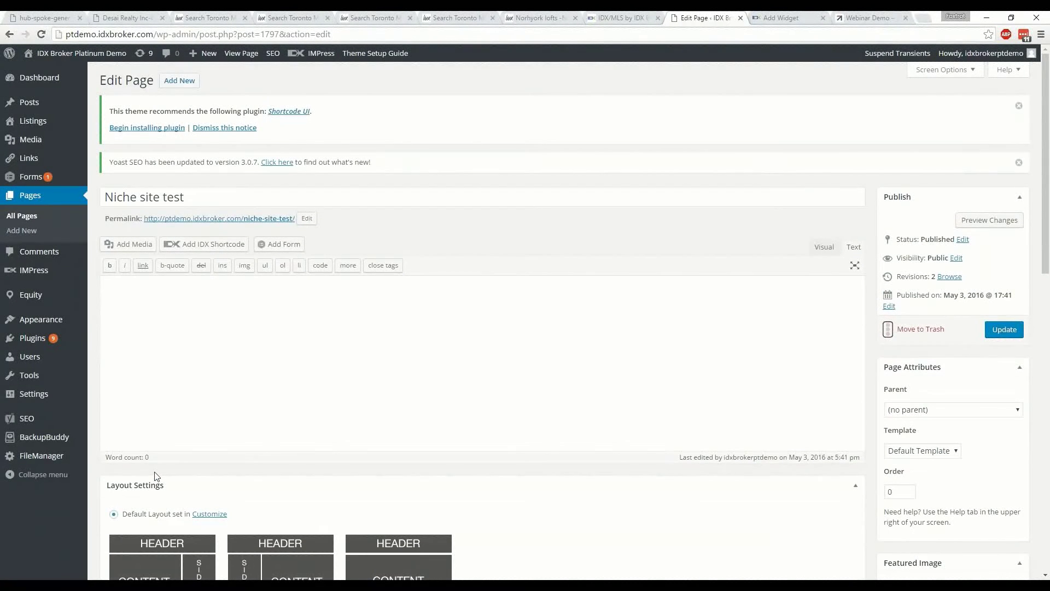
Step: Add the line "Any information to this page..." to the page body in the visual editor, followed by a new line
click(824, 248)
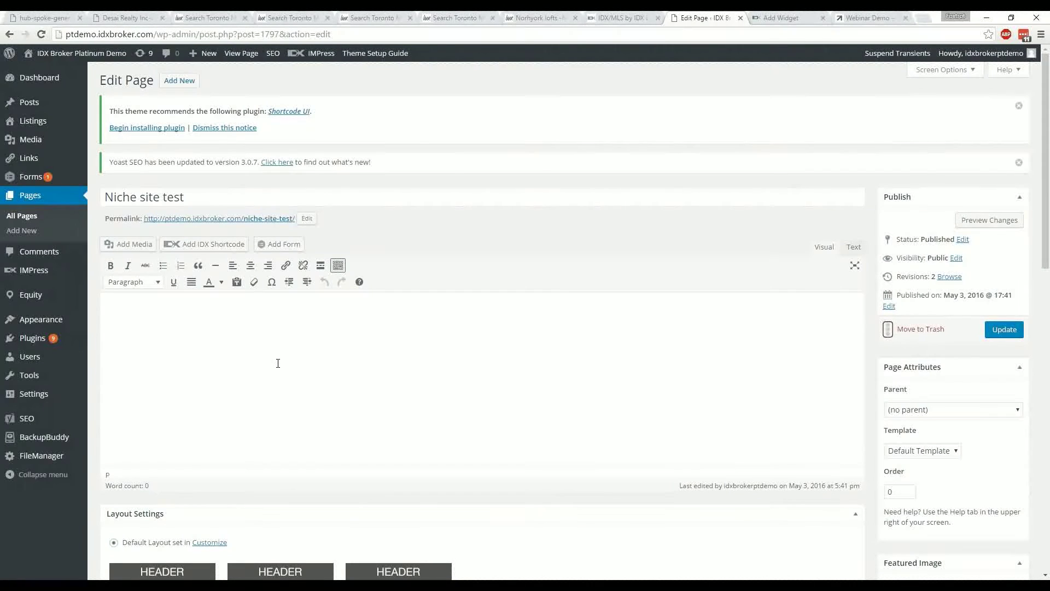
text(Any information to this )
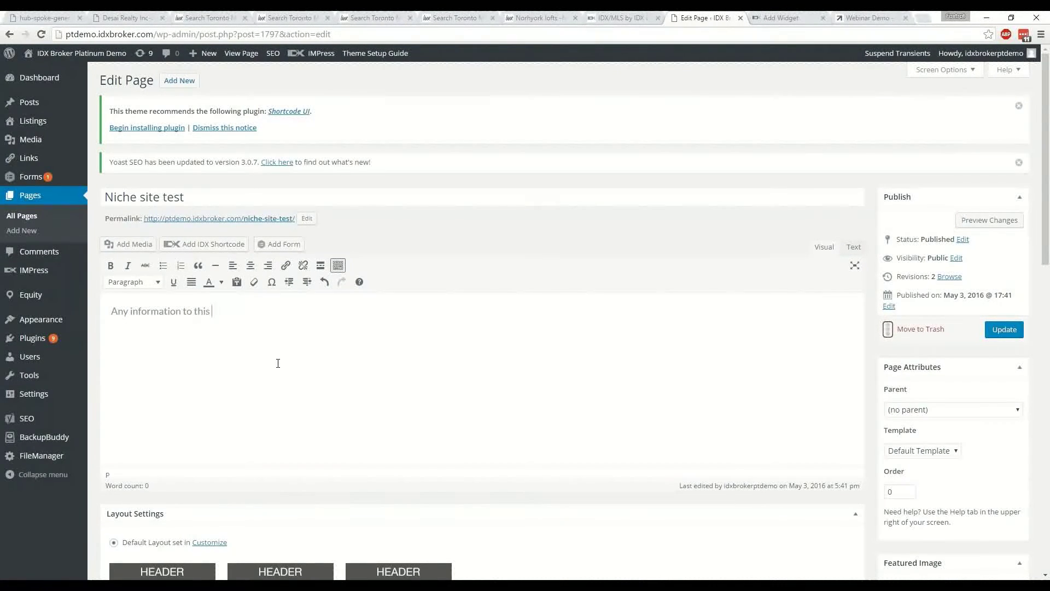
text(page...)
key(Return)
Step: Paste the copied widget script below the intro text in the page's HTML source and add a line break after it
click(854, 247)
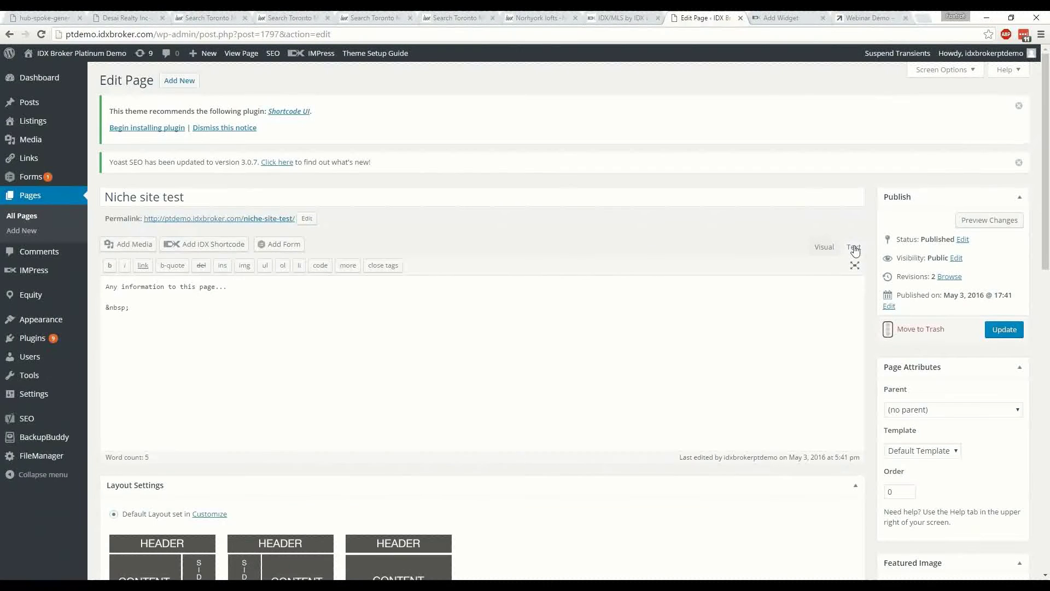
click(149, 313)
right_click(109, 316)
click(134, 380)
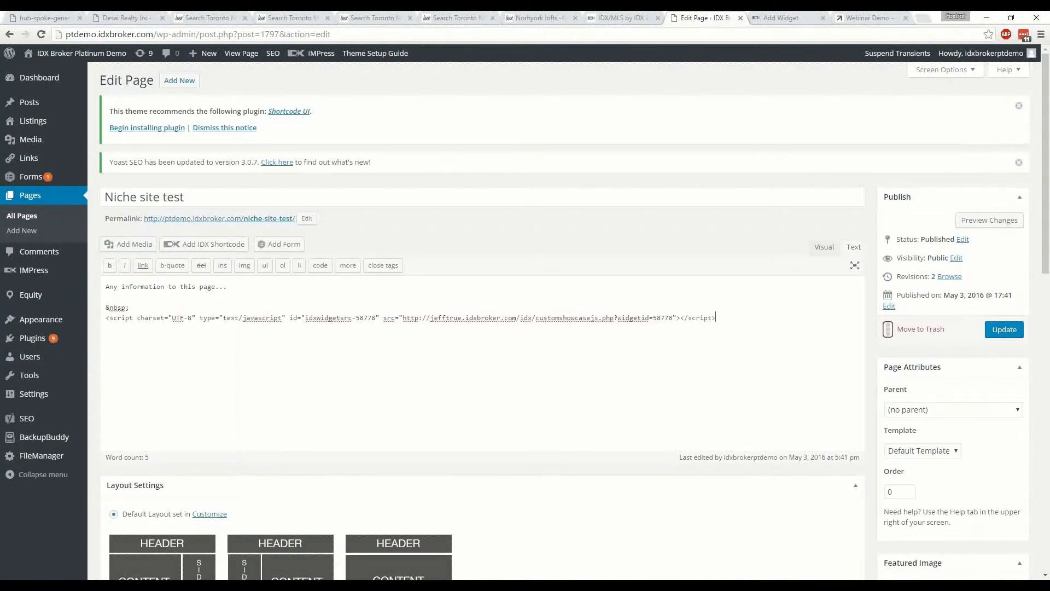
key(Return)
Step: Format the intro line in the visual editor as centered, bold Heading 5 text
click(824, 247)
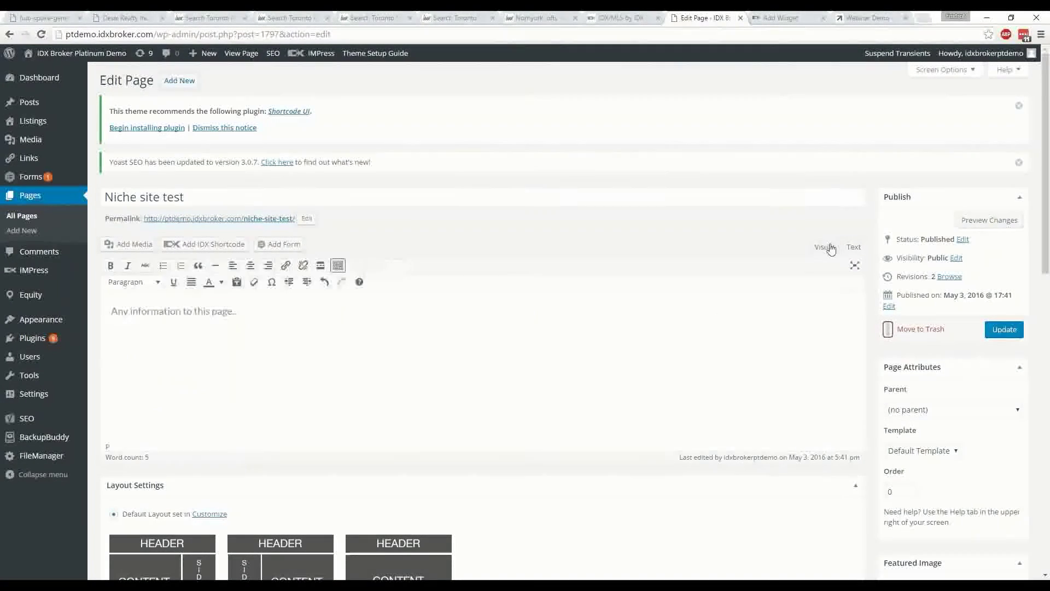
click(127, 333)
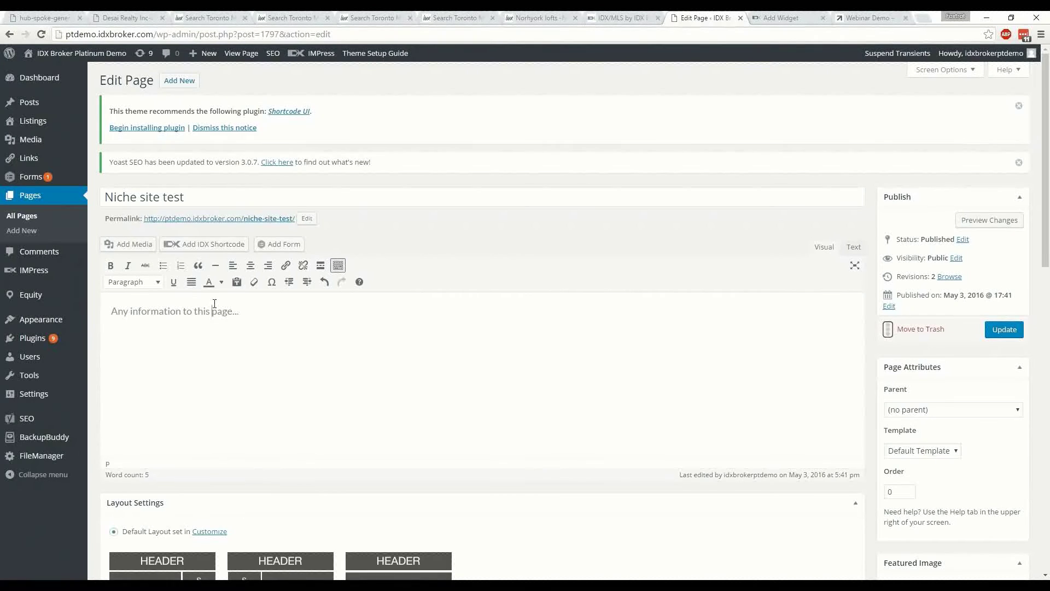
click(251, 265)
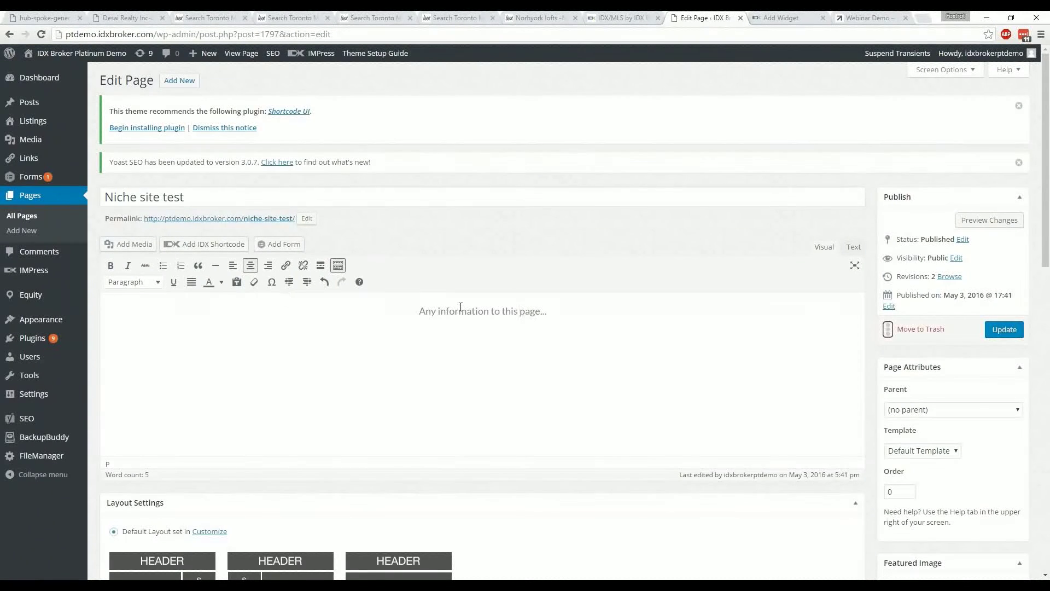
drag(547, 312, 418, 311)
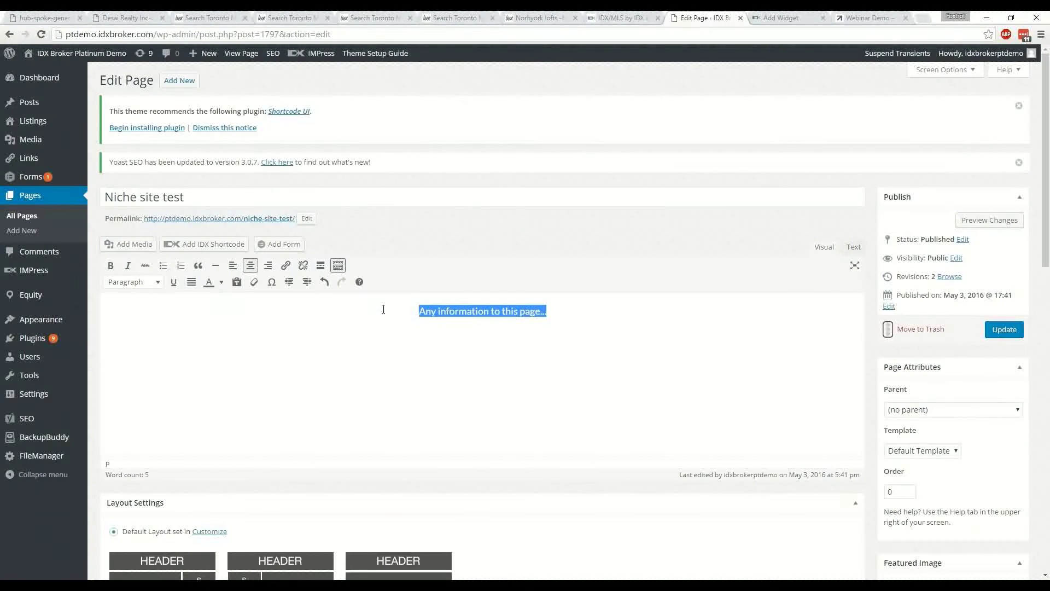
click(111, 266)
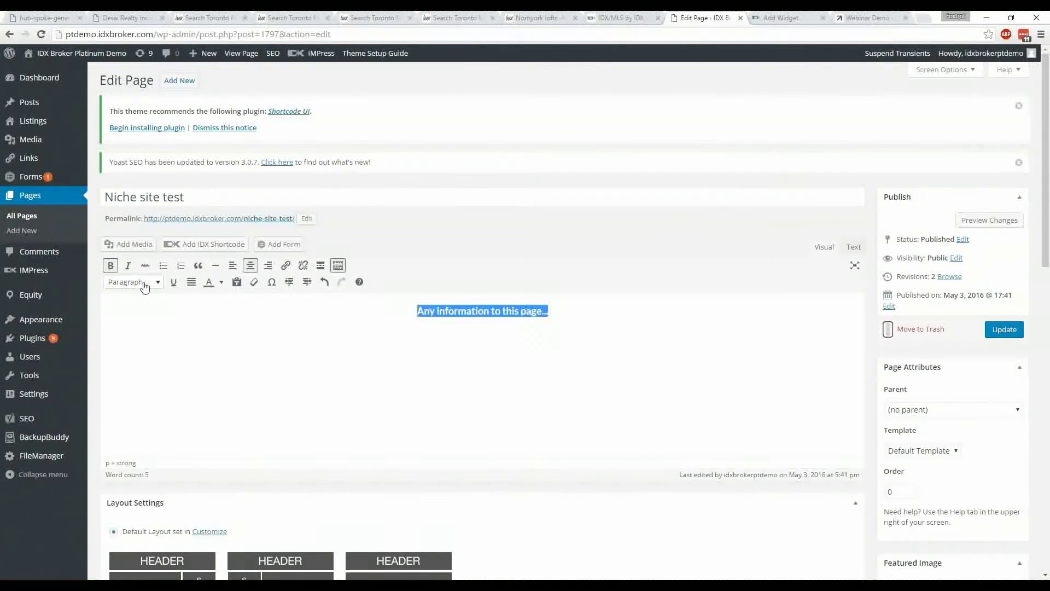
click(157, 282)
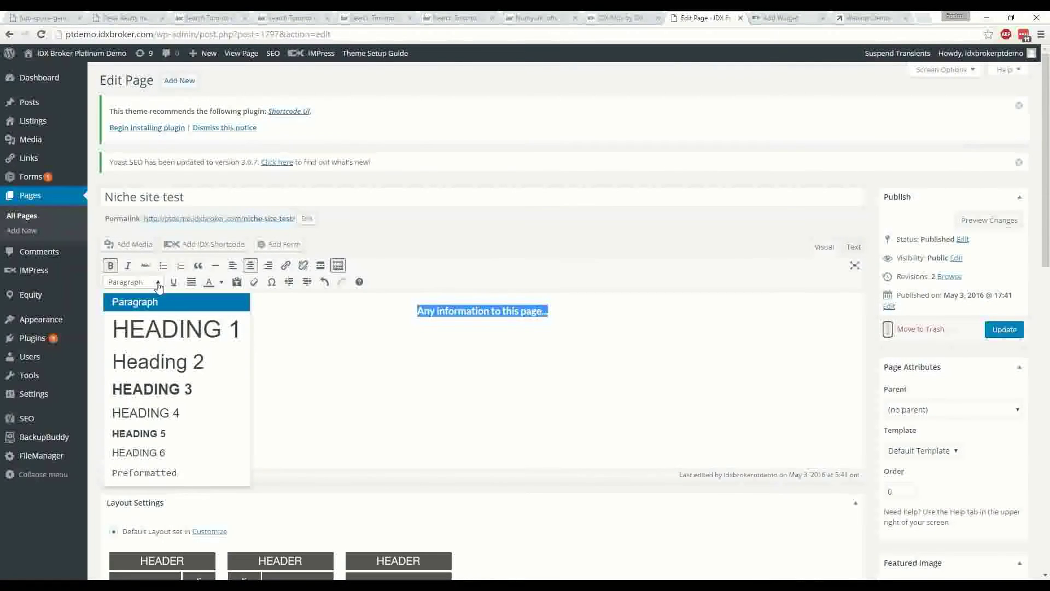
click(144, 434)
click(604, 309)
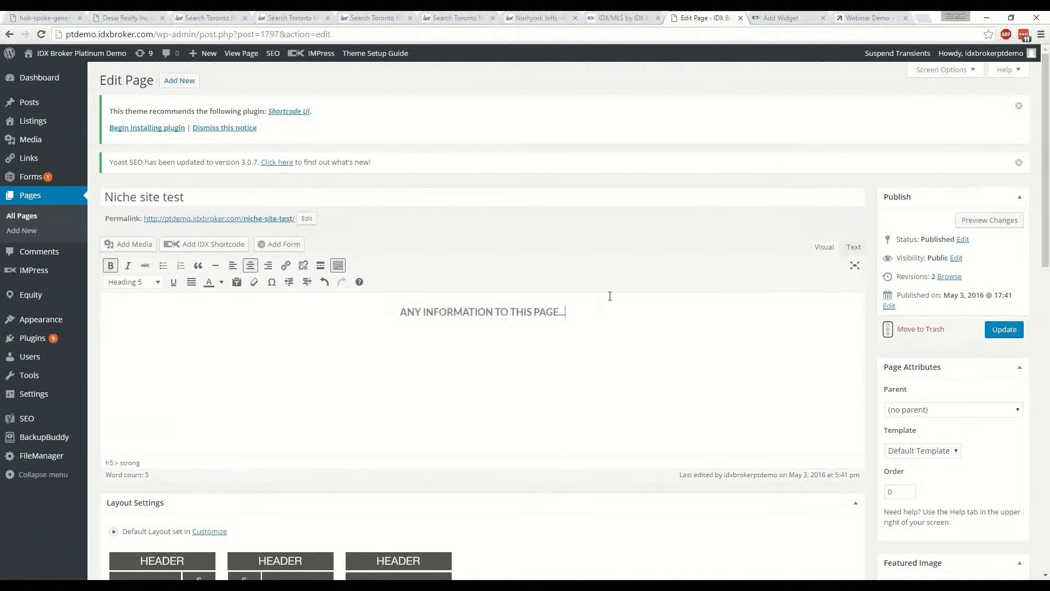
Step: Update the "Niche site test" page and preview it to look over the embedded Eugene listings
click(1004, 330)
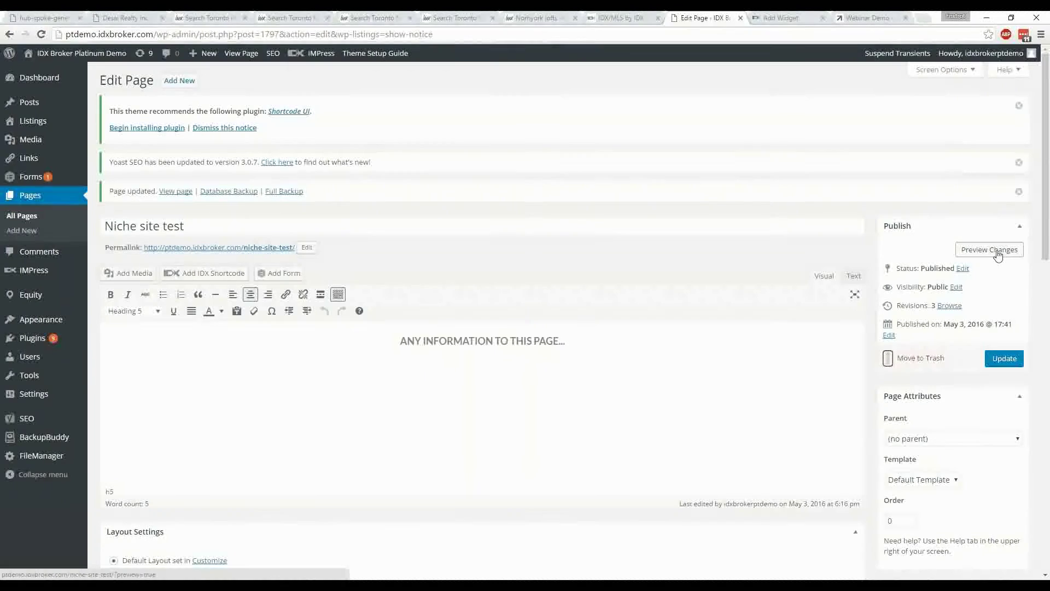
click(990, 249)
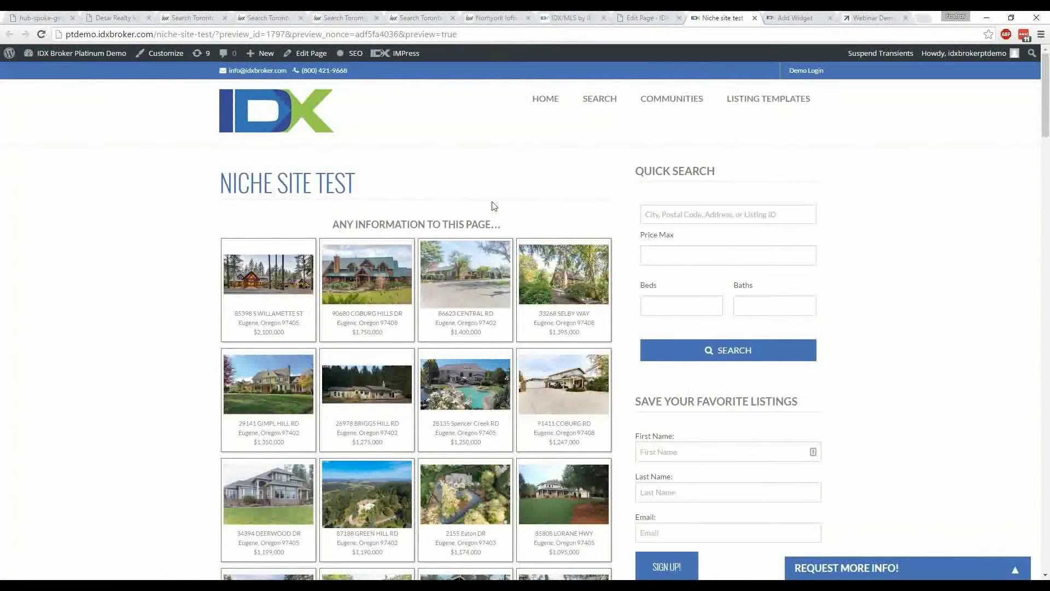
scroll(808, 253, down, 2)
scroll(750, 326, down, 5)
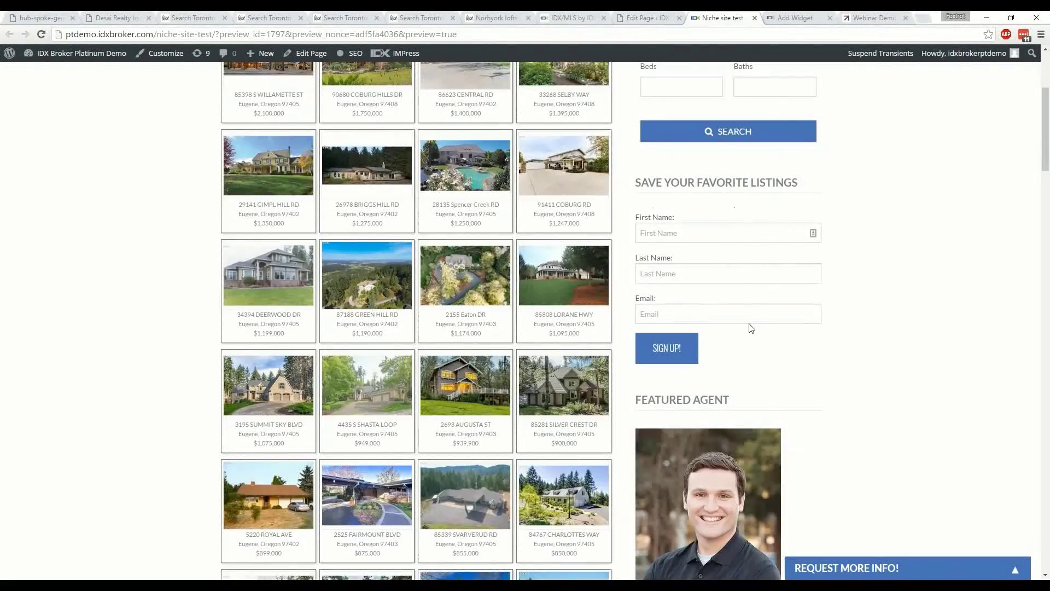
scroll(798, 322, down, 9)
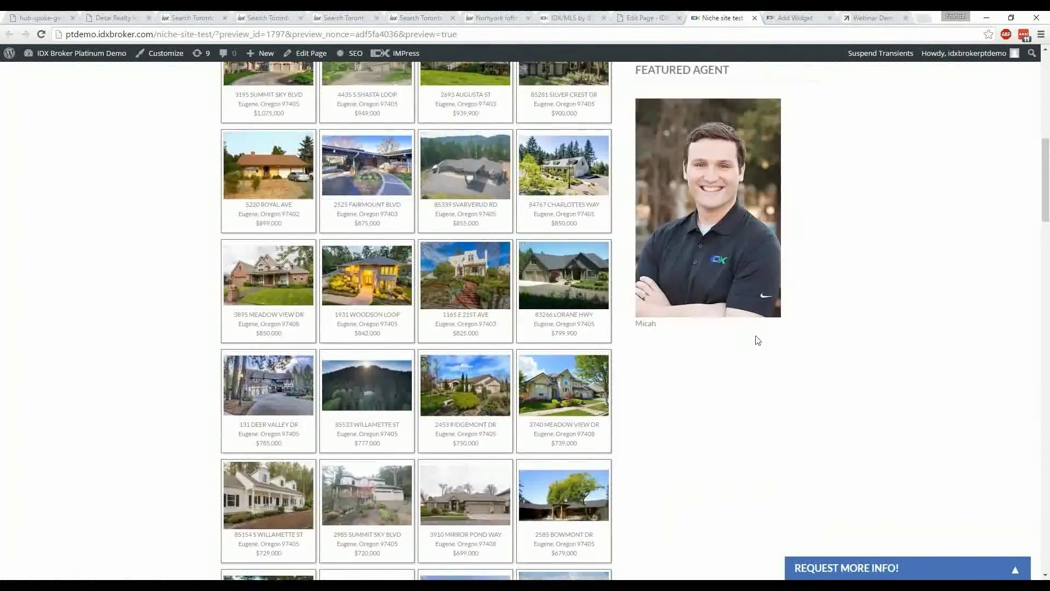
scroll(757, 334, up, 15)
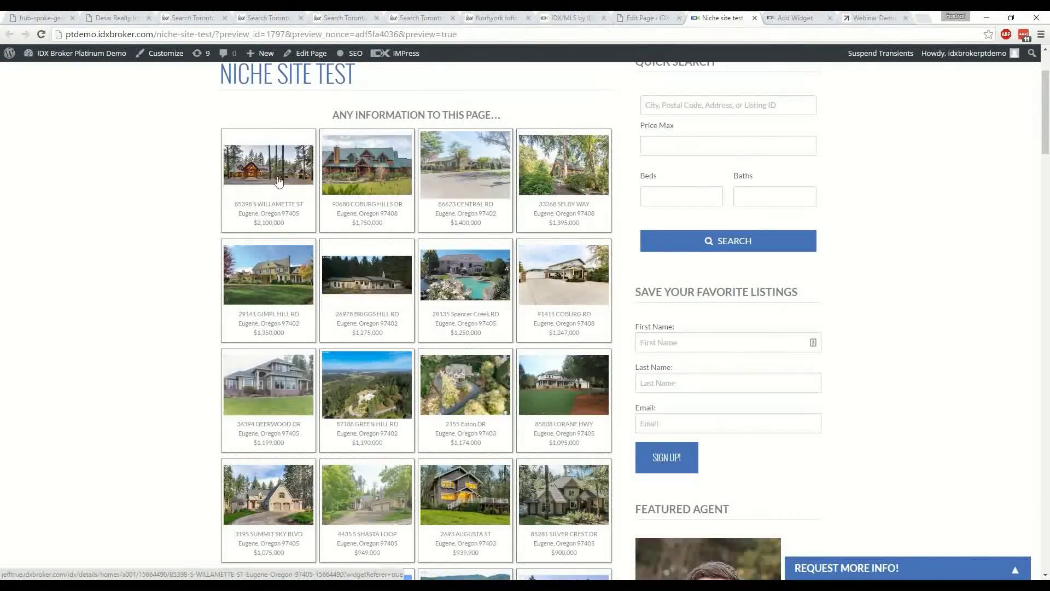
Step: Open the second listing in the page's showcase and compare its details page with the niche page
click(371, 175)
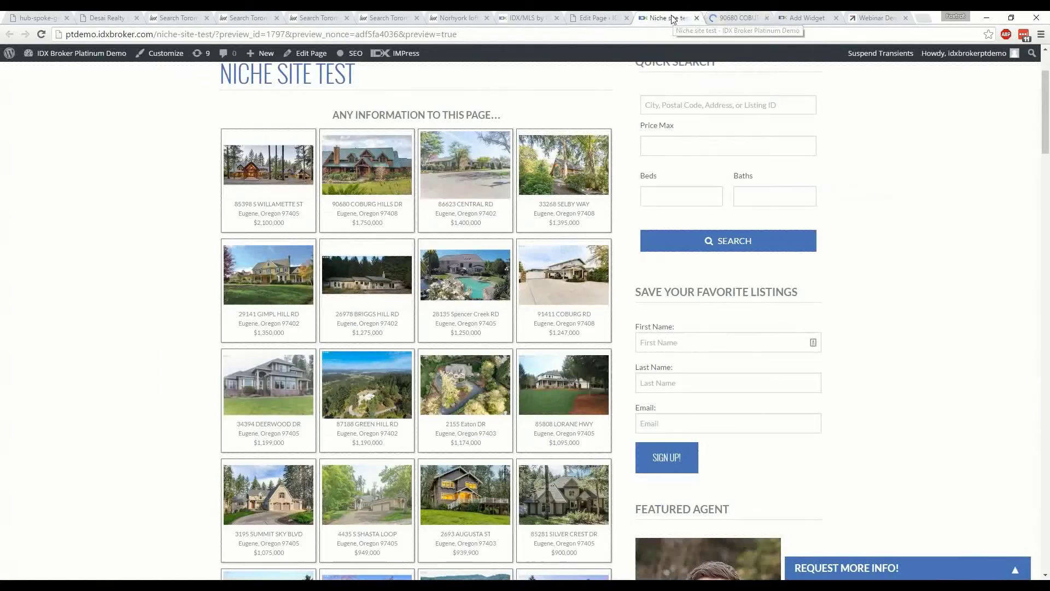
click(673, 19)
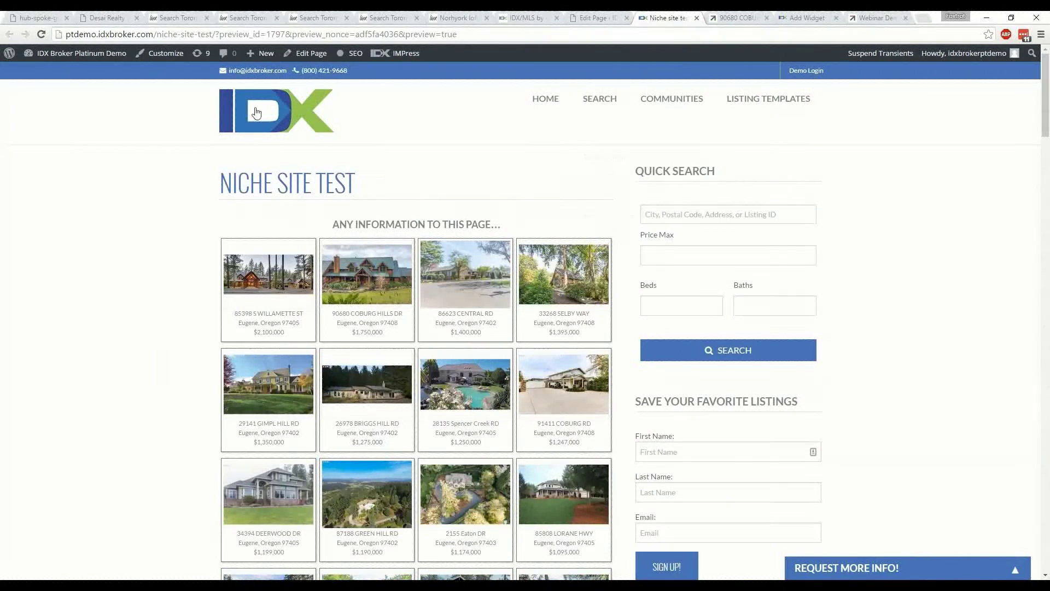
click(739, 18)
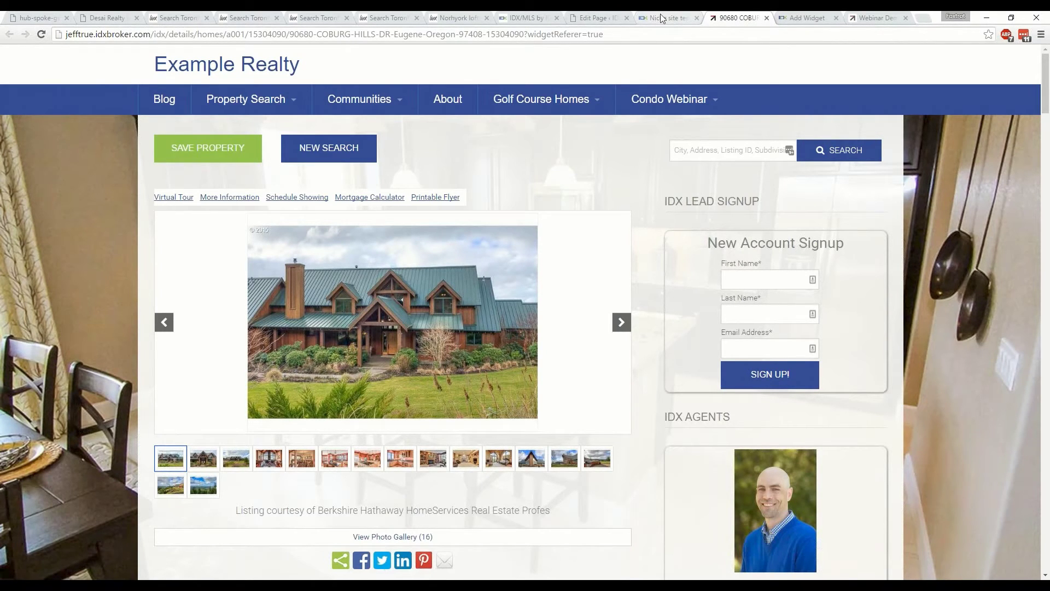
Step: Examine the queenwestlofts.com niche site, looking over its showcase listings and panning the area map slightly
click(170, 18)
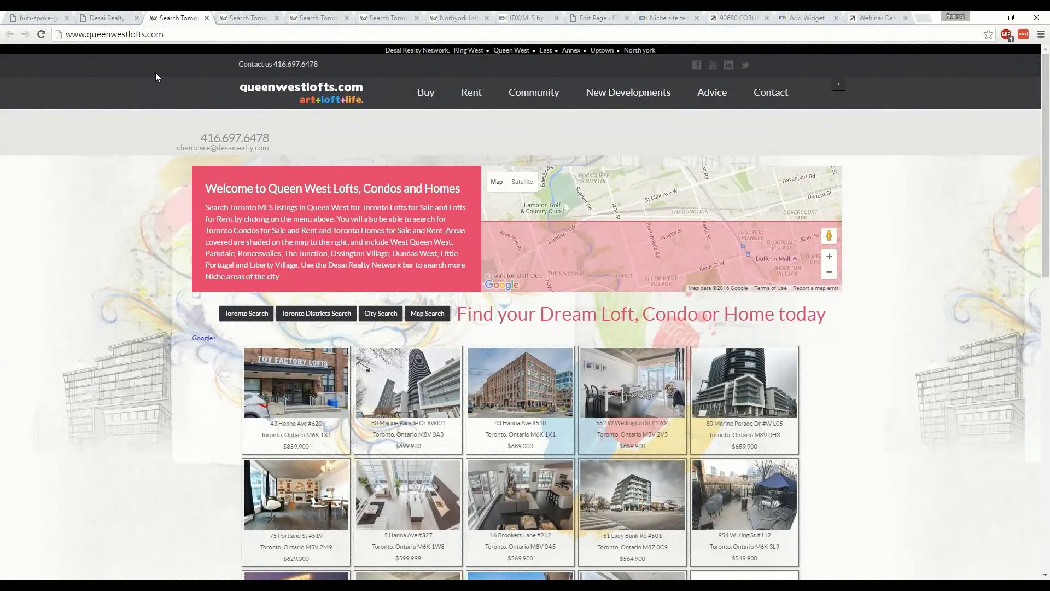
scroll(950, 307, down, 1)
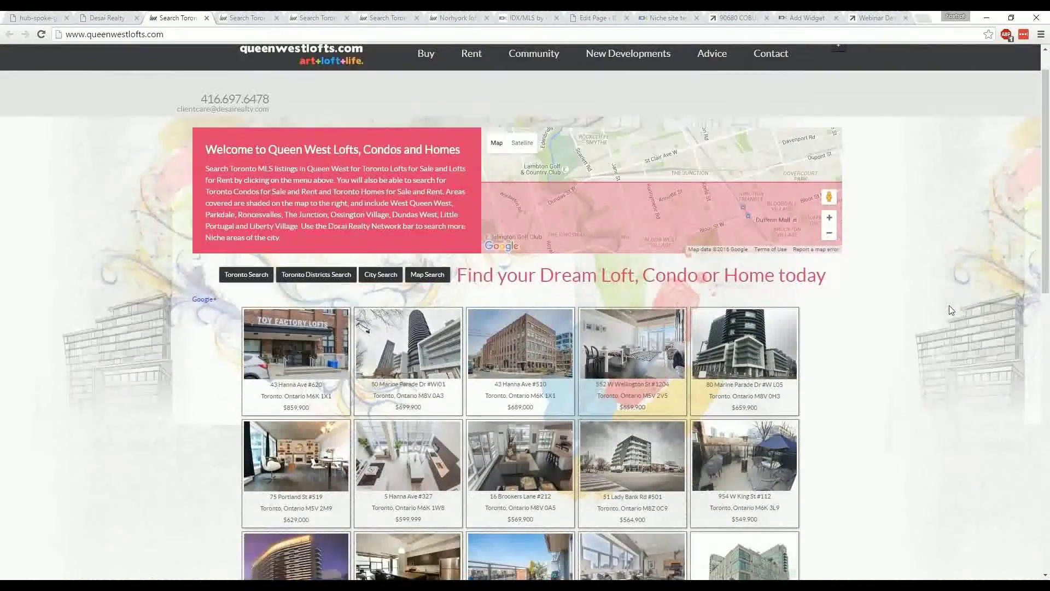
scroll(950, 306, down, 3)
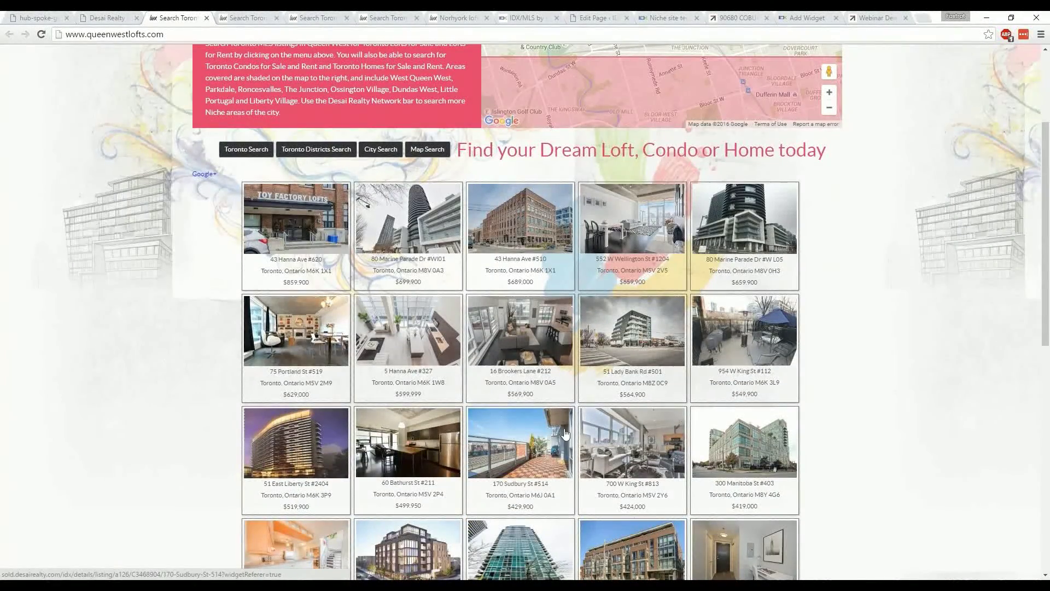
scroll(277, 192, up, 4)
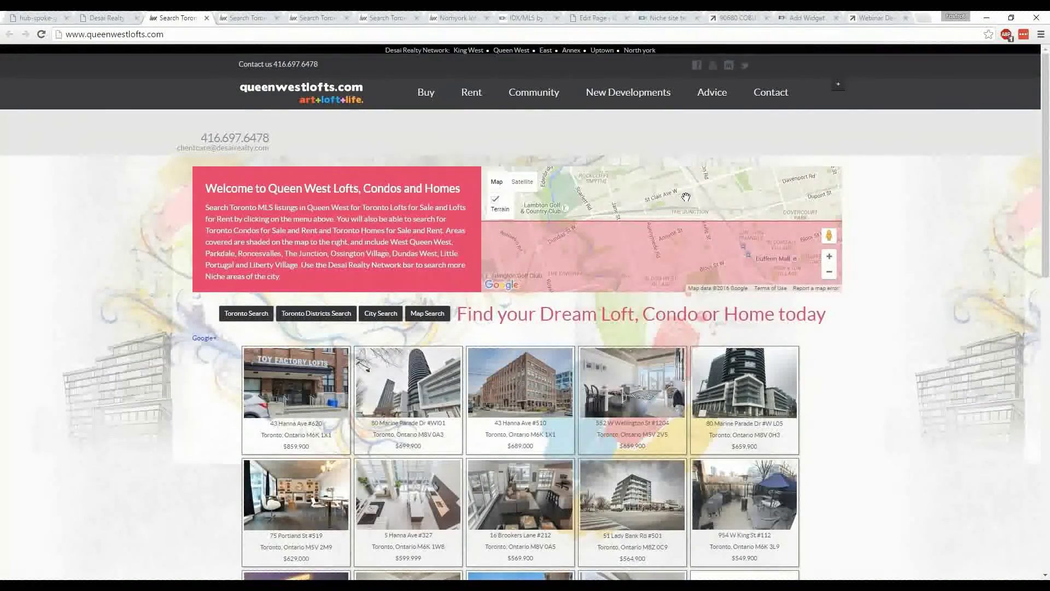
mouse_move(686, 197)
mouse_down()
mouse_move(695, 206)
mouse_move(686, 214)
mouse_up()
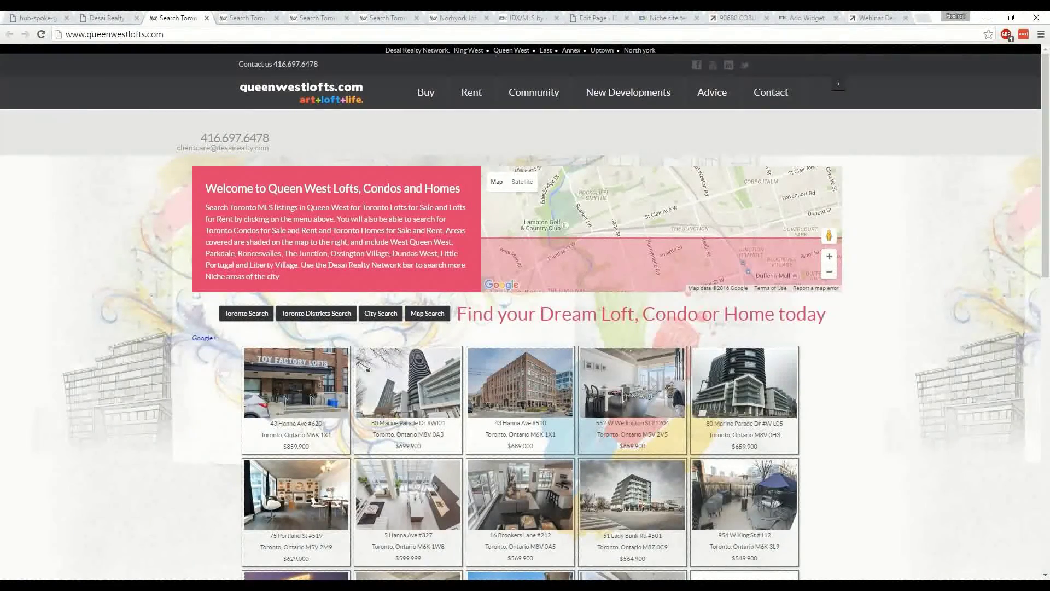
Step: View the eastlofts.ca niche site, and examine the Eugene Niche widget's embed code and editable CSS
click(251, 16)
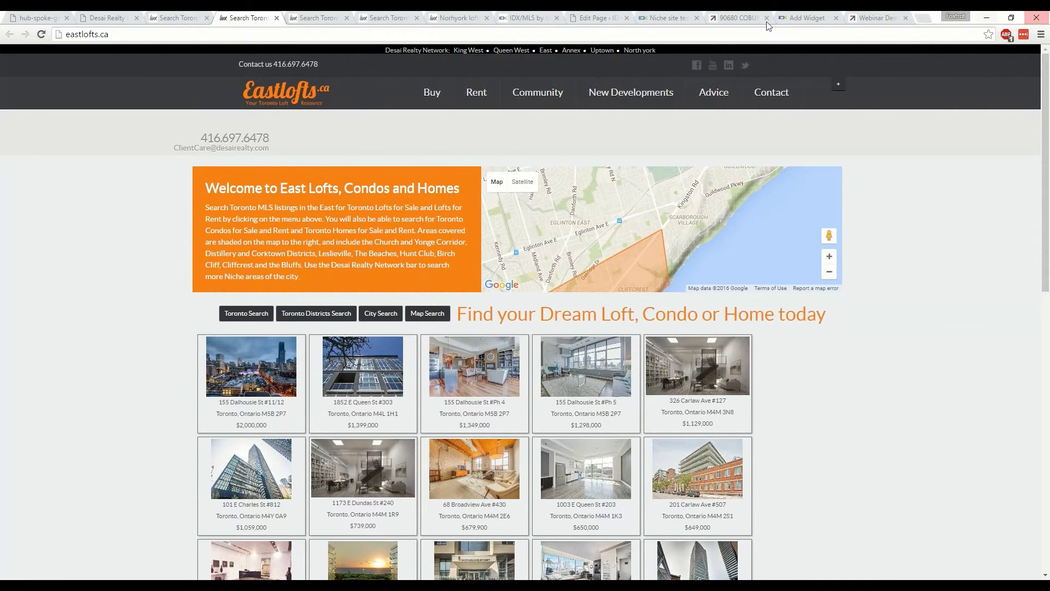
click(798, 18)
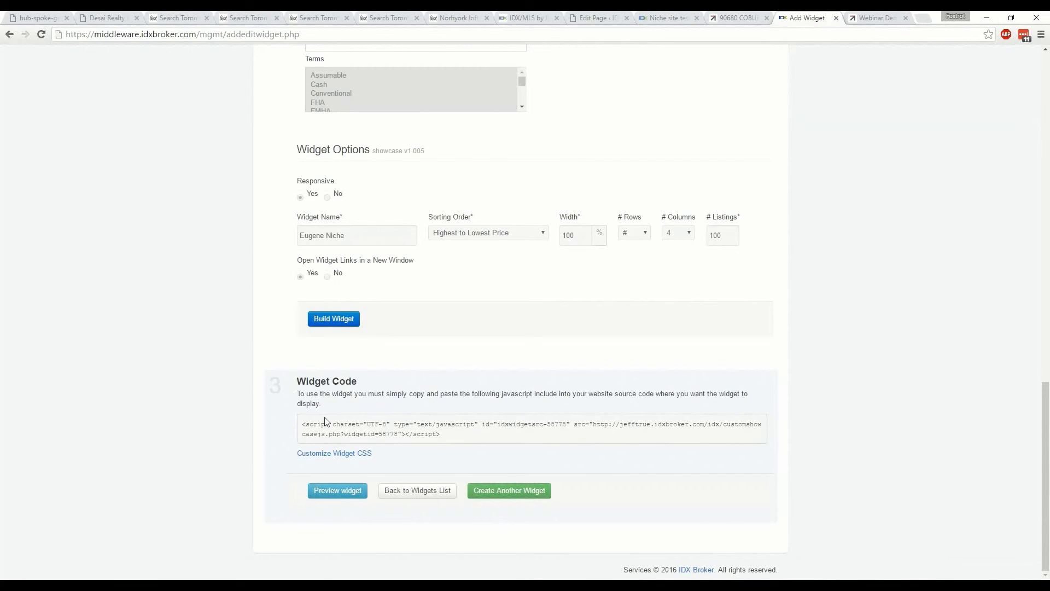
drag(441, 436, 318, 425)
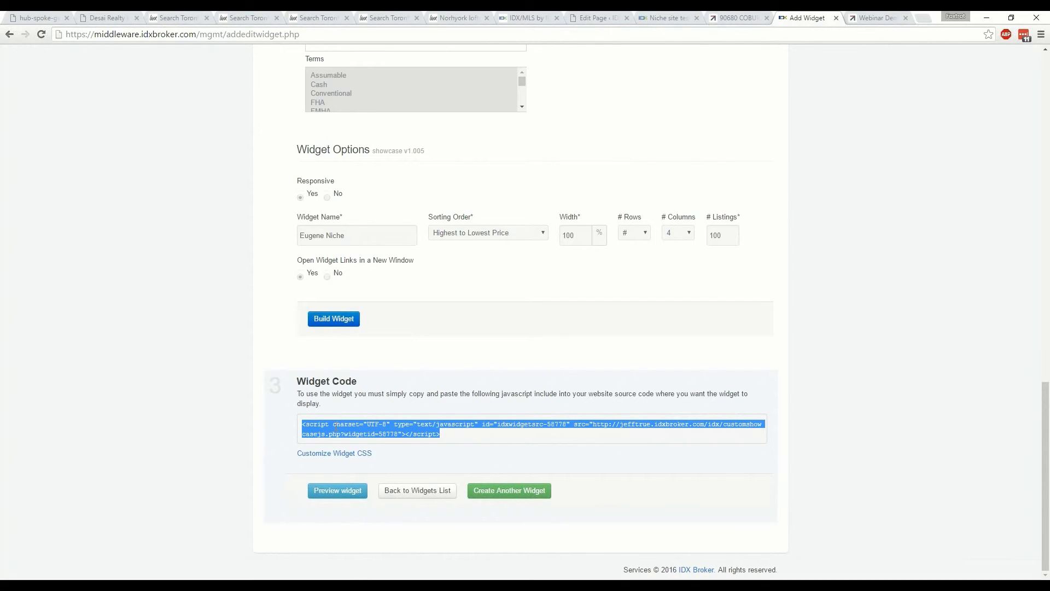
click(362, 455)
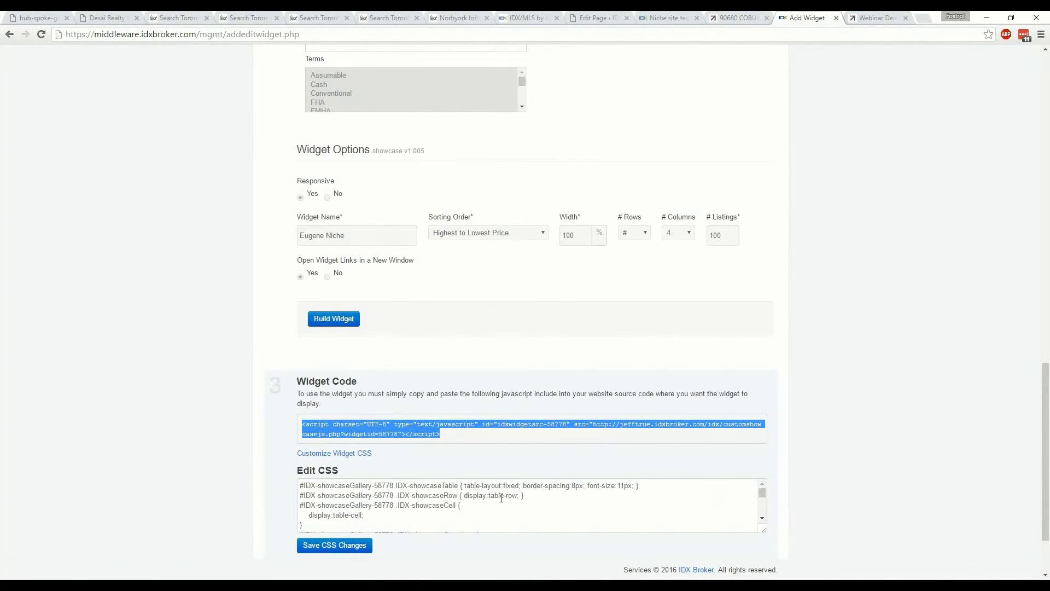
scroll(534, 500, down, 5)
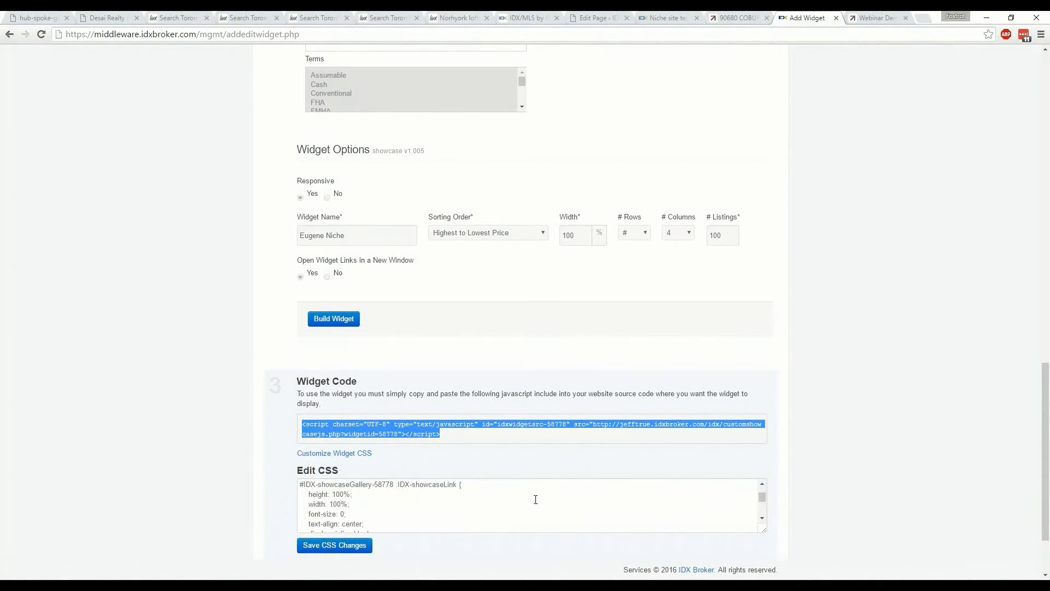
scroll(536, 500, down, 5)
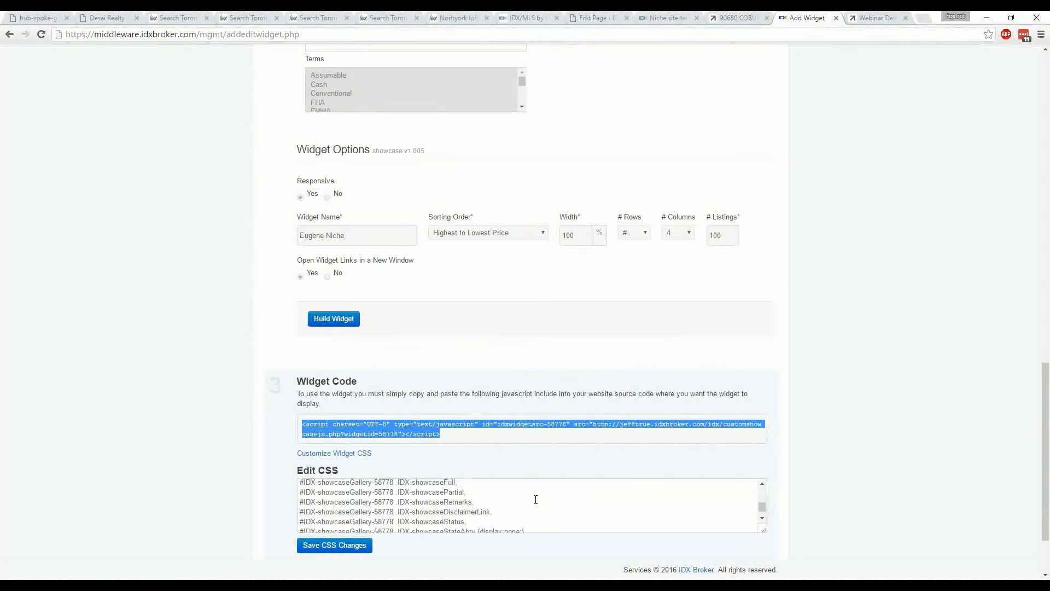
scroll(536, 500, up, 10)
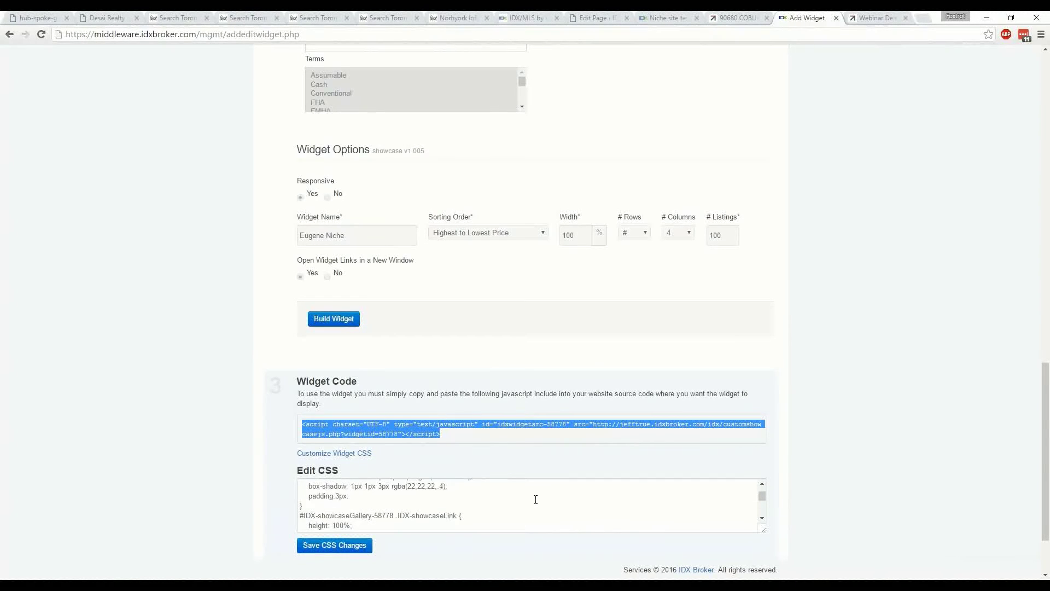
scroll(191, 469, up, 3)
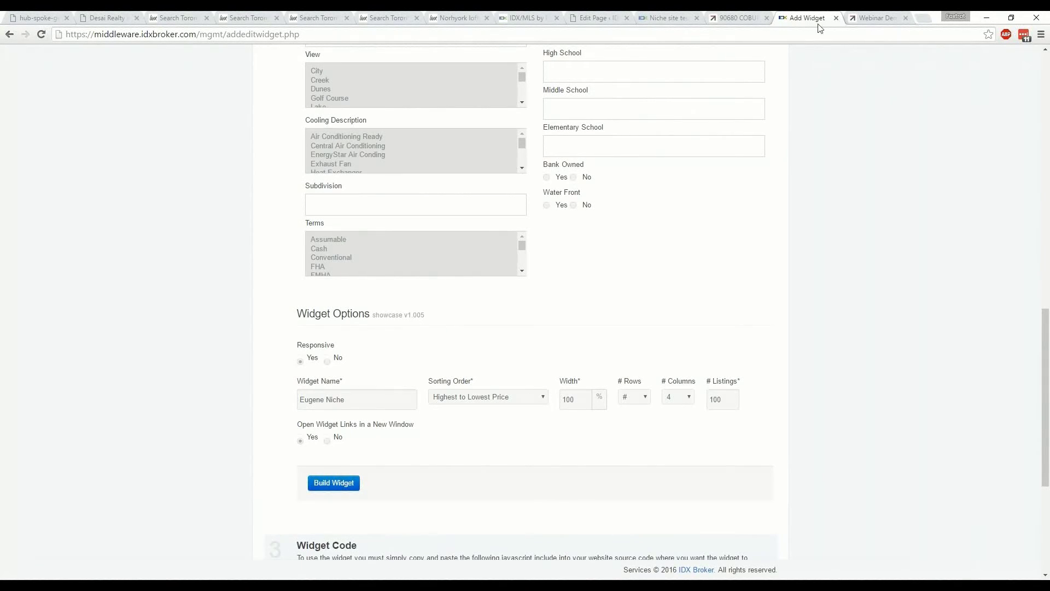
click(876, 15)
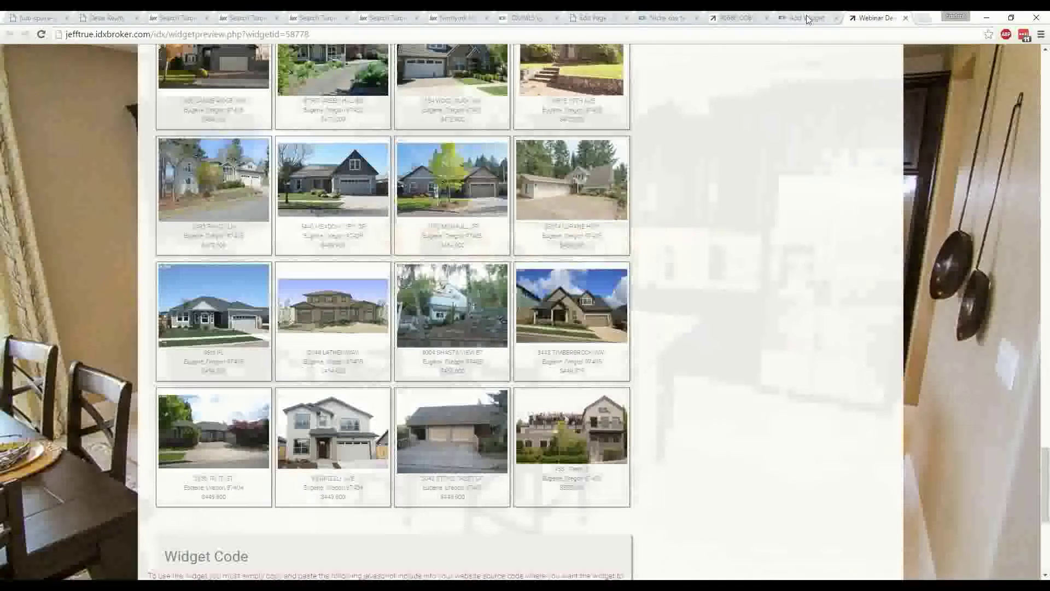
click(801, 18)
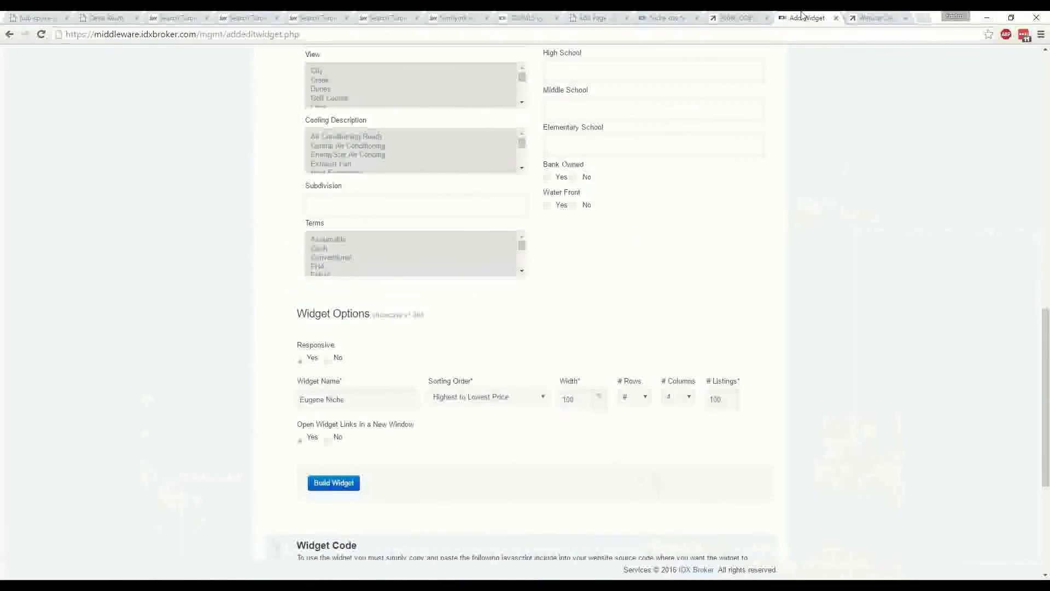
scroll(89, 342, up, 2)
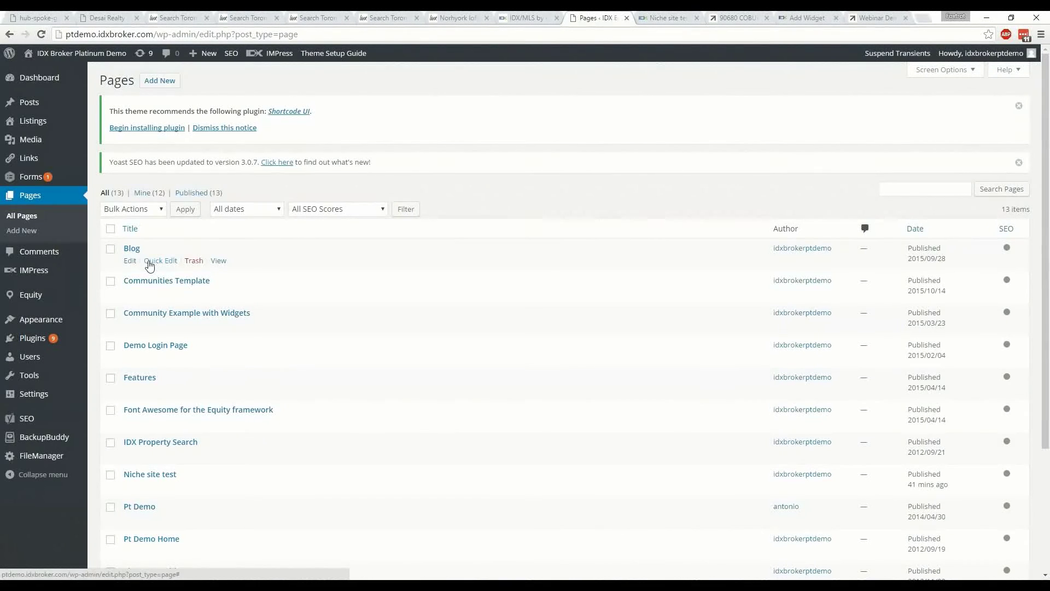
Step: Add a new WordPress page titled "Loft community in LA"
click(159, 80)
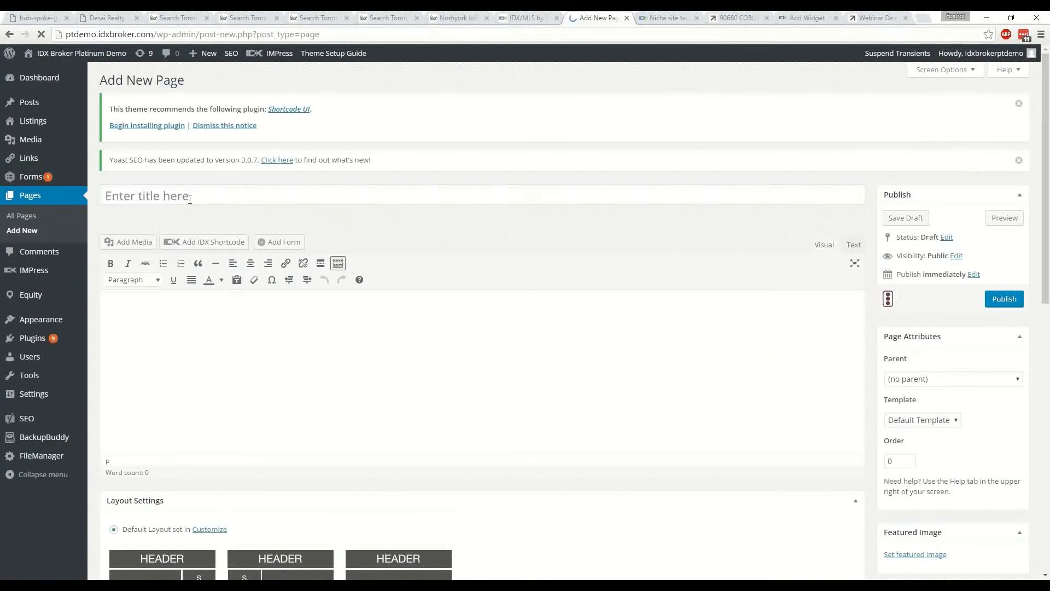
click(200, 196)
text(Lo)
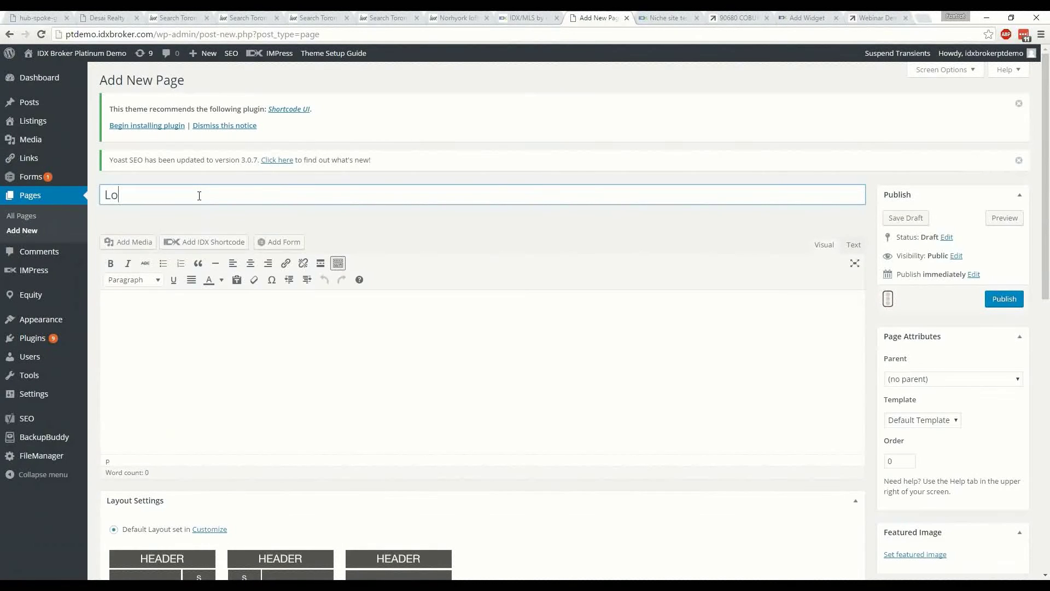
text(ft communities)
key(BackSpace)
key(BackSpace)
key(BackSpace)
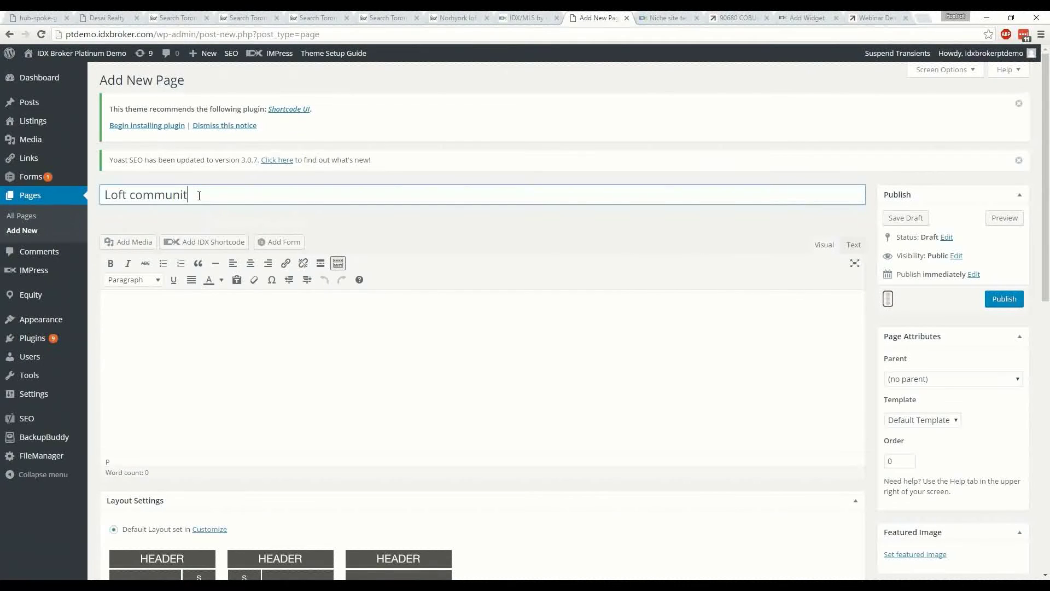
text(y in LA)
click(237, 357)
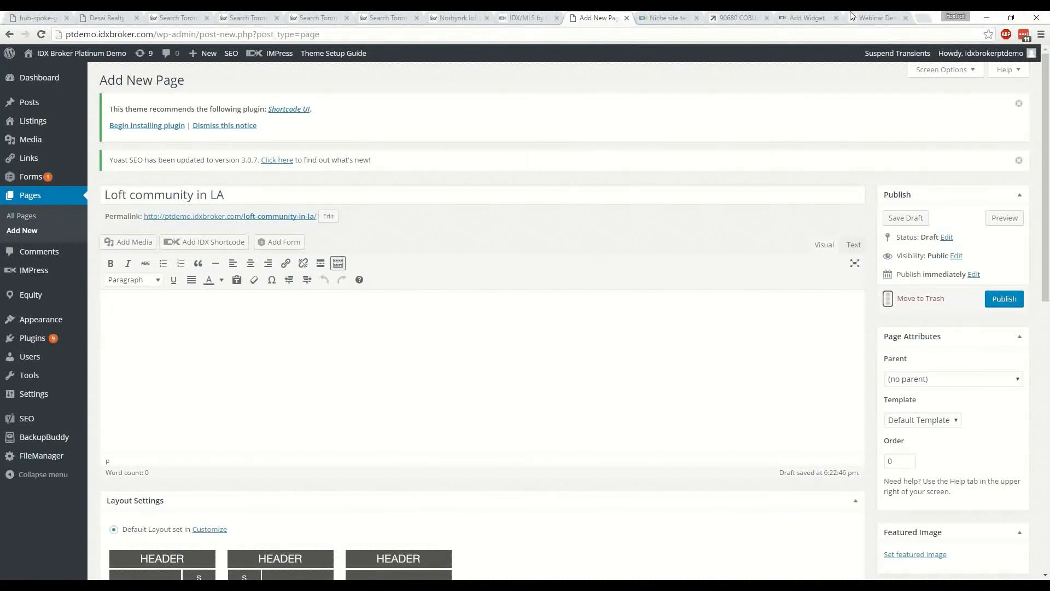
Step: Start a new Carousel widget in IDX Broker that features properties from a Custom Search using the Basic Search page
click(803, 18)
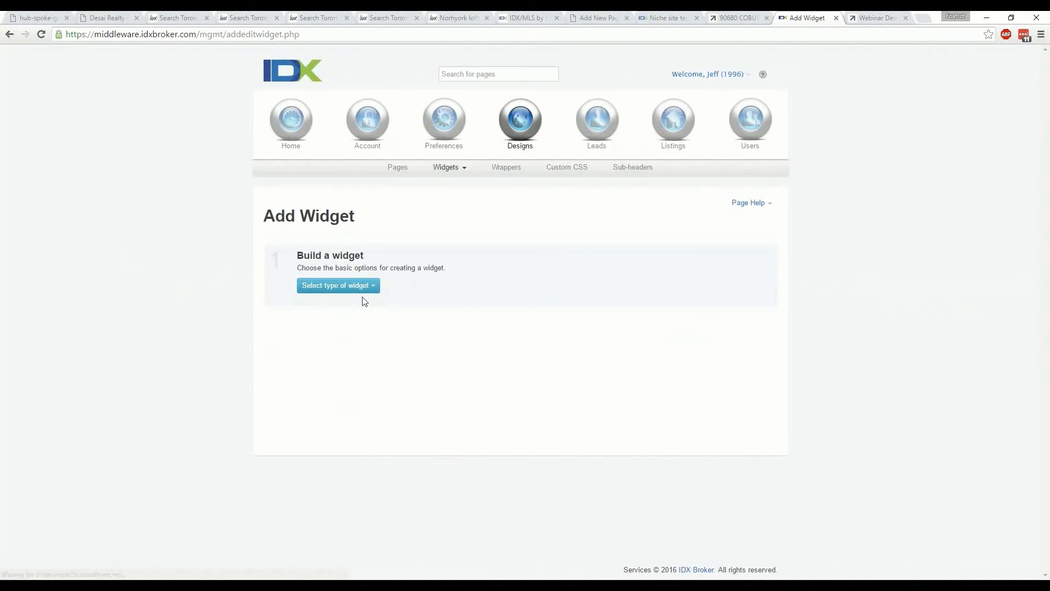
click(356, 287)
click(337, 332)
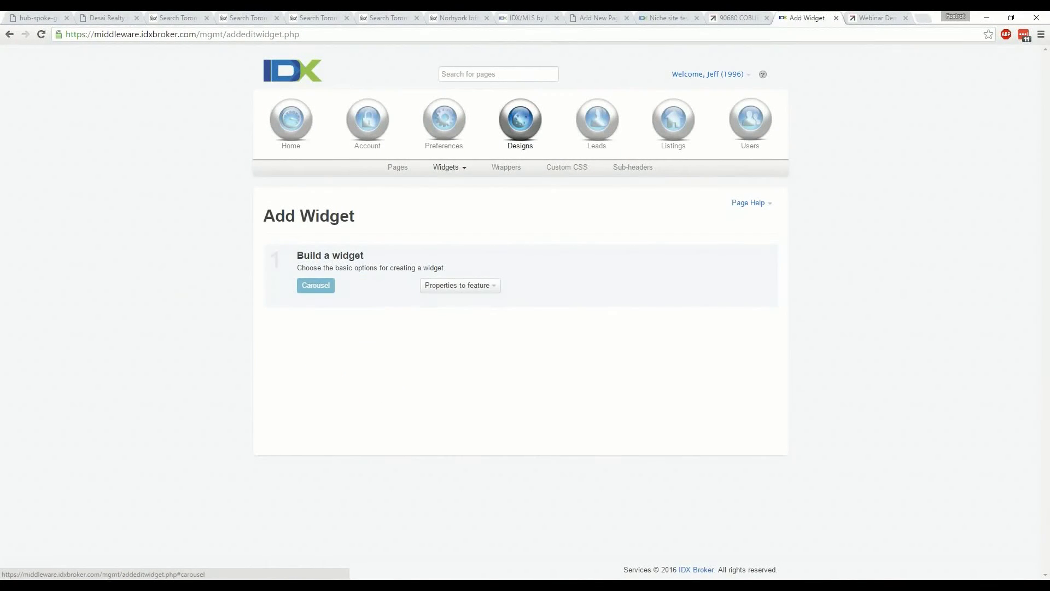
click(462, 285)
click(458, 371)
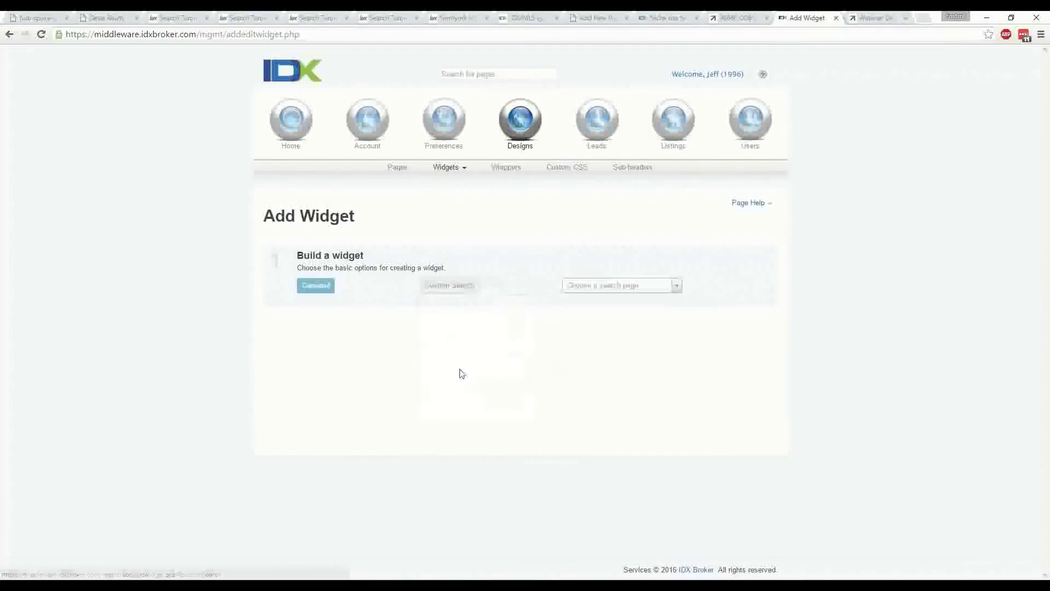
click(622, 286)
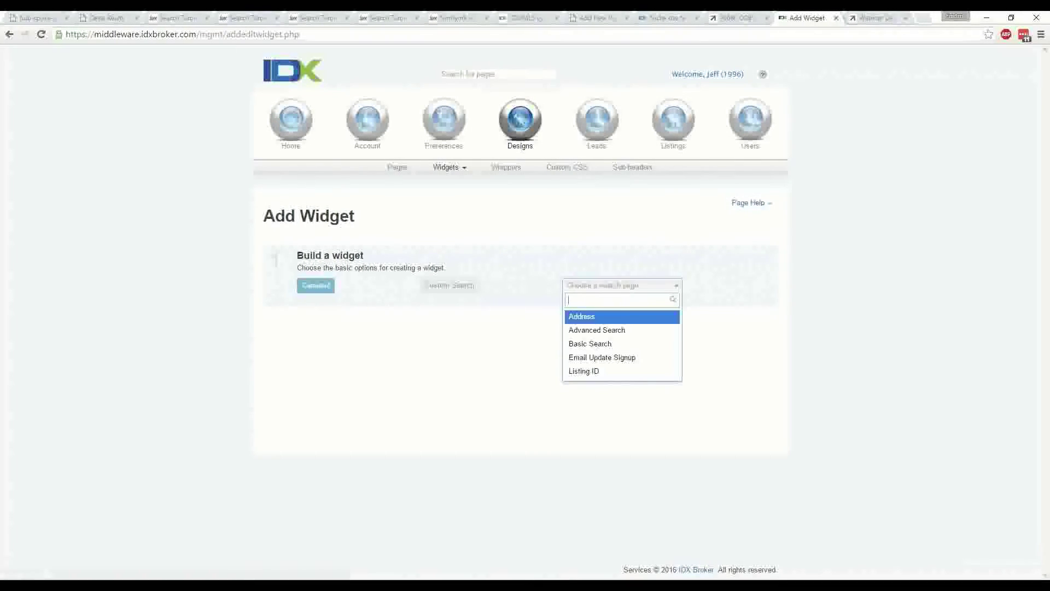
click(602, 342)
scroll(438, 453, down, 2)
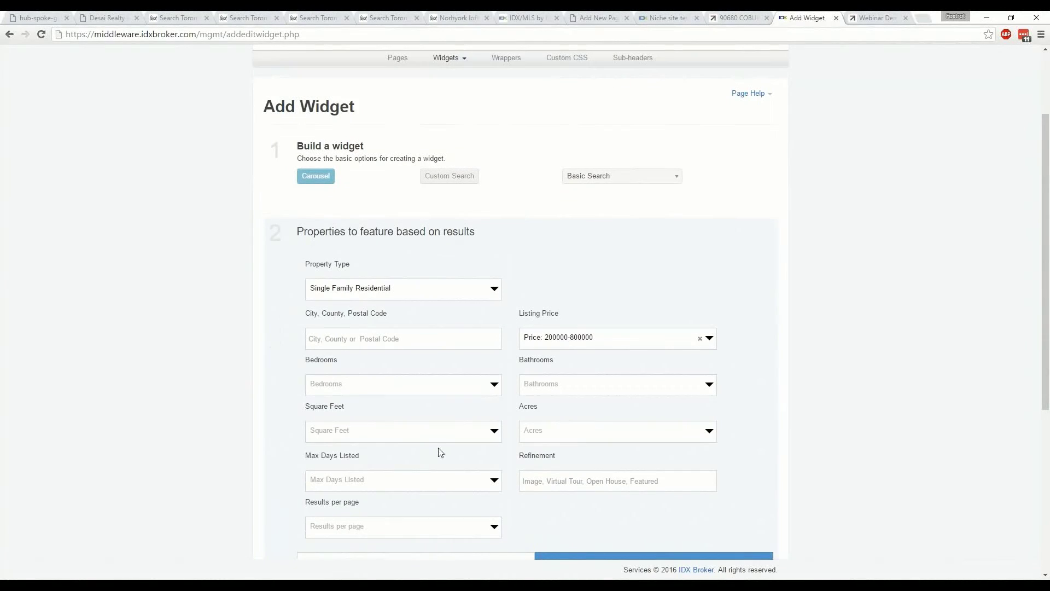
Step: Limit the carousel's featured properties to Miami-Dade county and clear the listing price filter
click(350, 338)
text(miami)
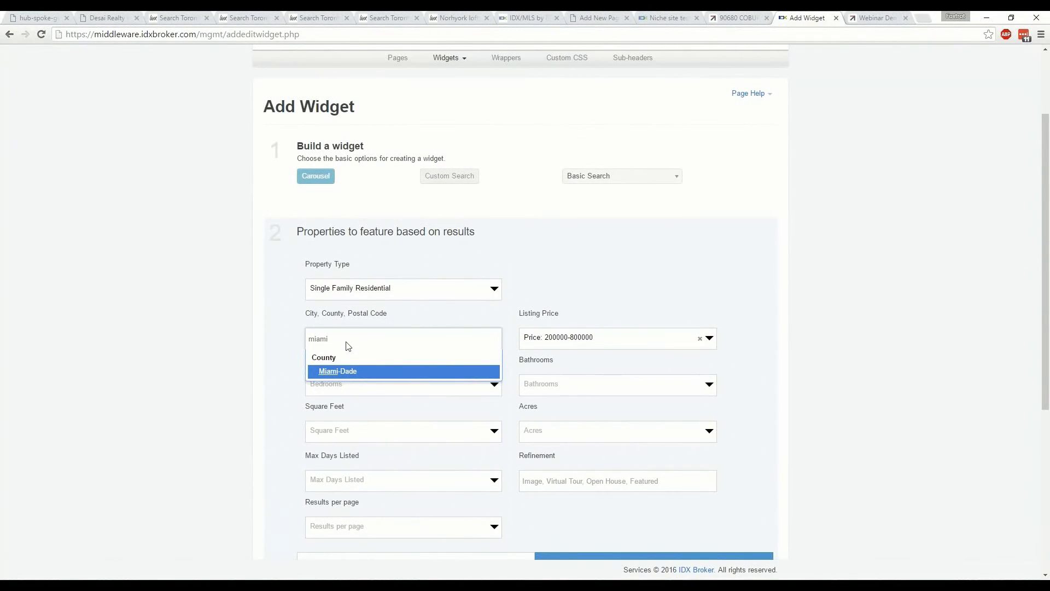
click(335, 372)
click(700, 339)
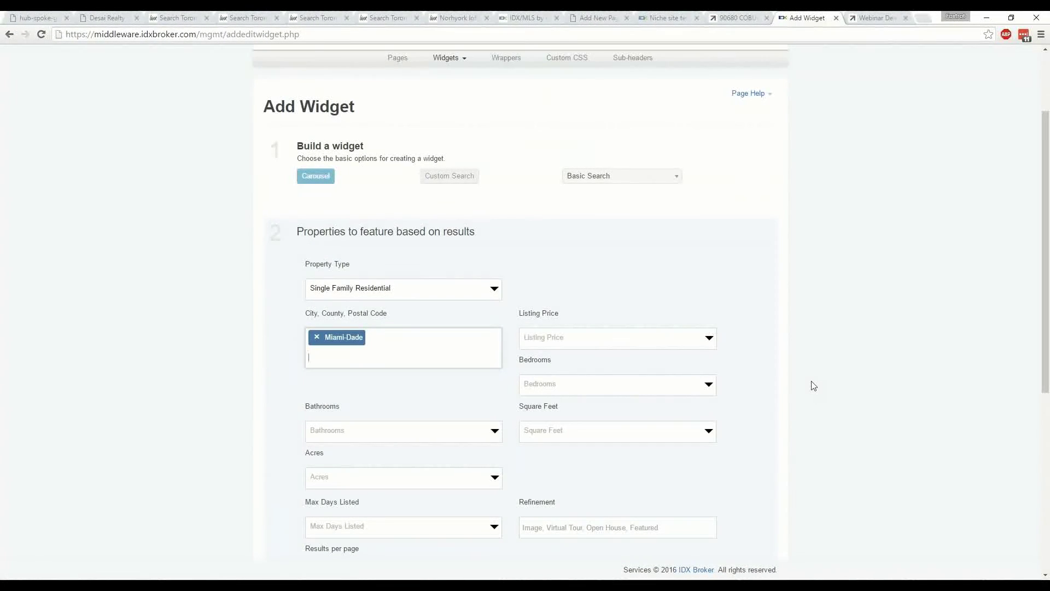
Step: Name the carousel widget "la homes" and build it
scroll(808, 378, down, 3)
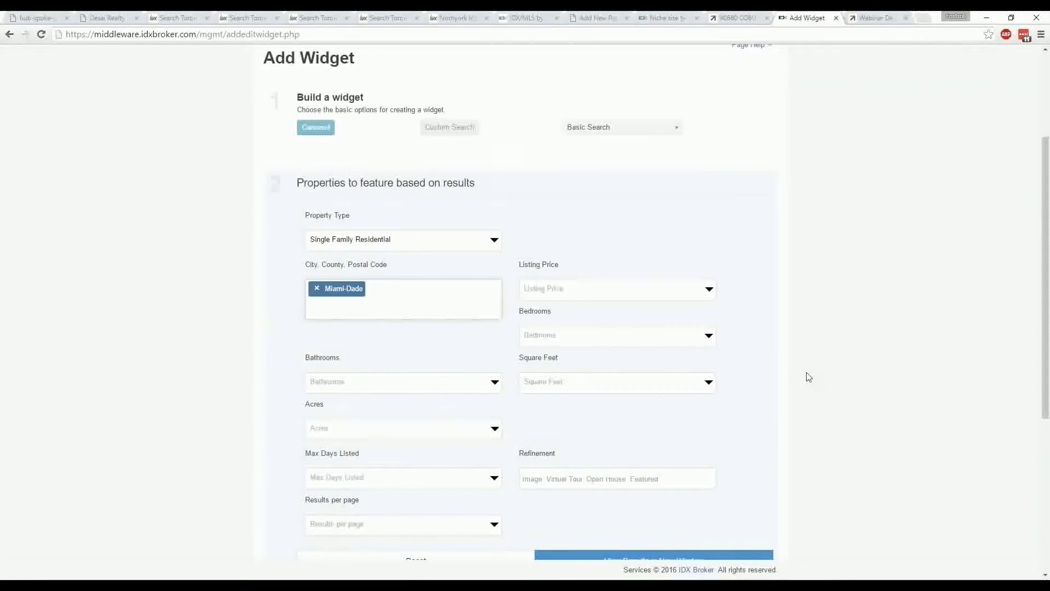
scroll(935, 417, down, 3)
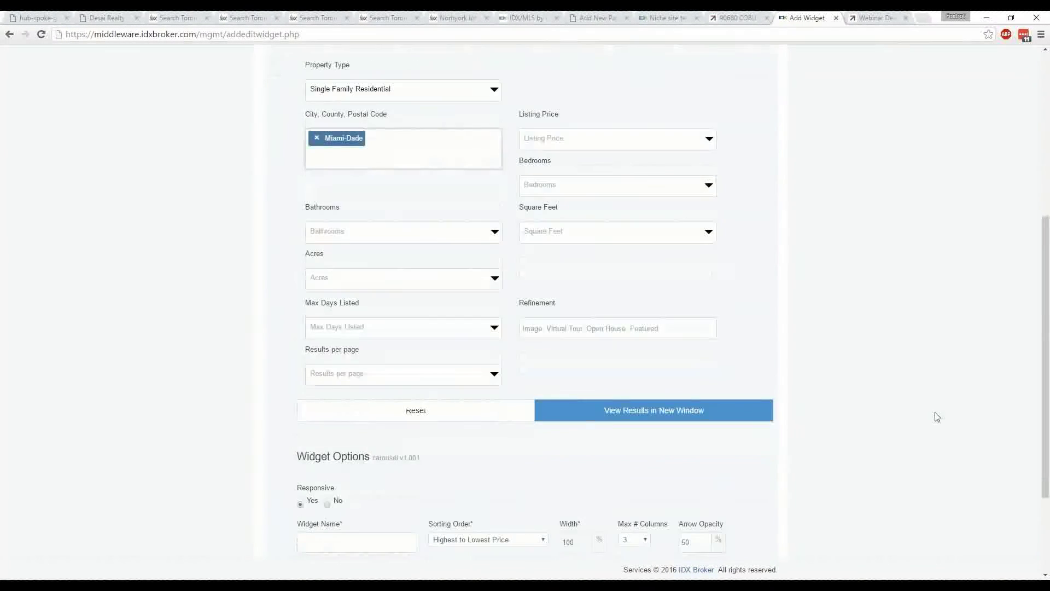
click(337, 414)
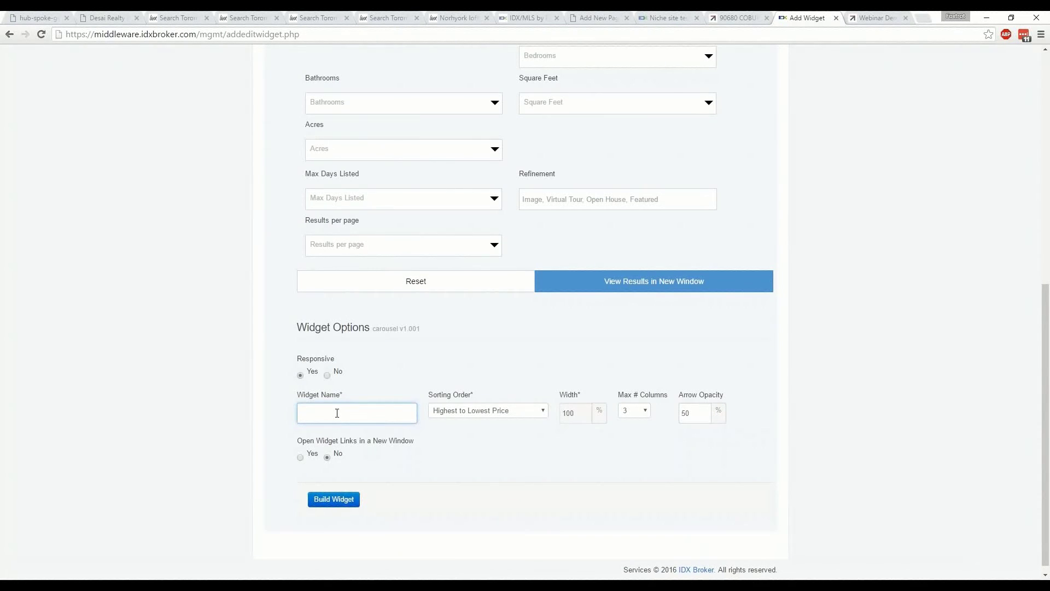
text(la homes)
click(331, 499)
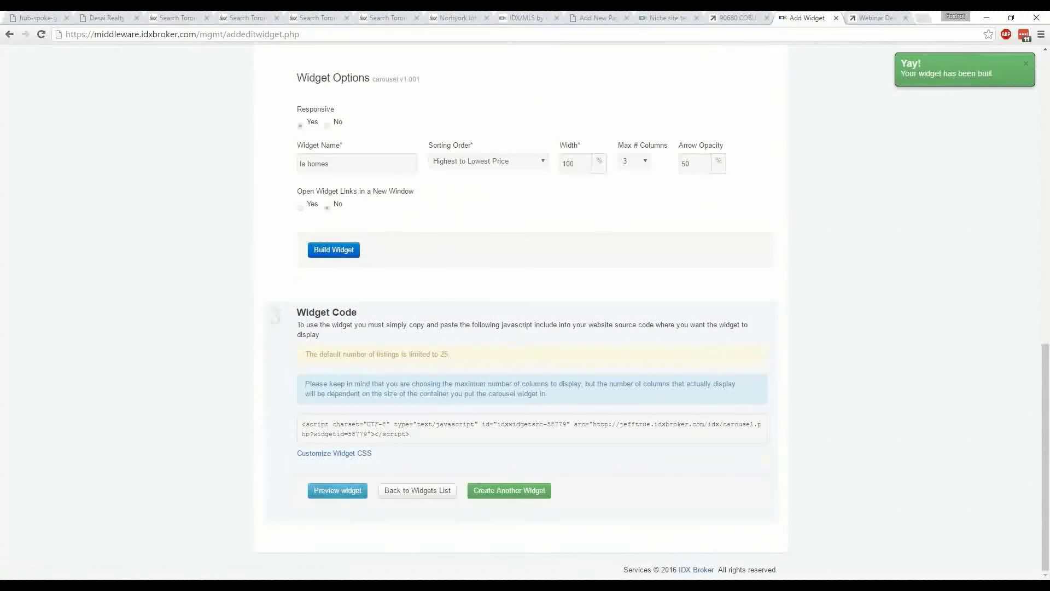
Step: Copy the carousel widget's embed code into the "Loft community in LA" page's HTML, below an "LA Community" line
drag(411, 436, 302, 423)
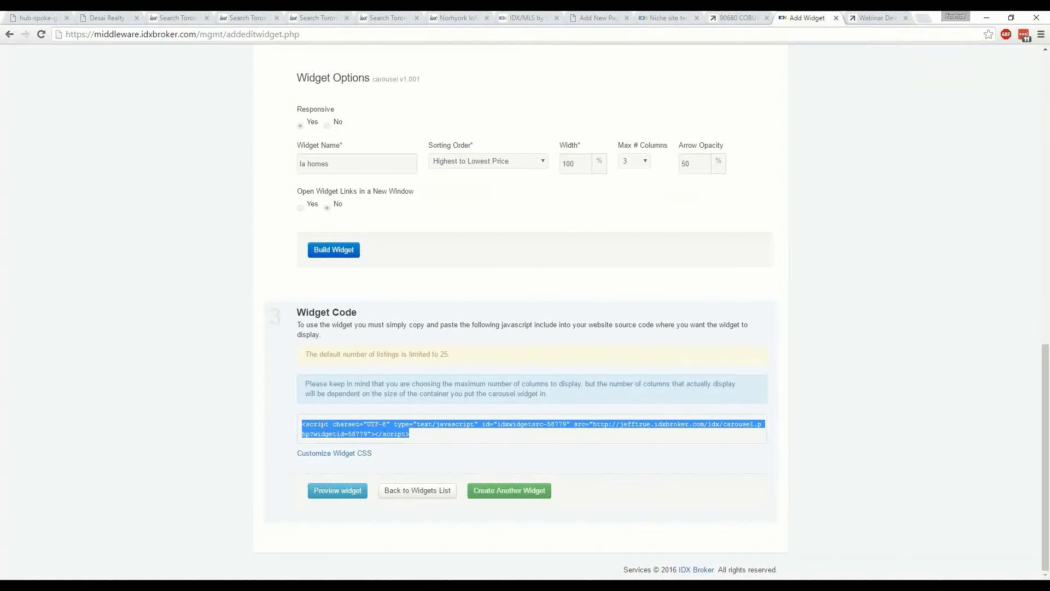
right_click(322, 425)
click(342, 432)
click(593, 15)
click(270, 327)
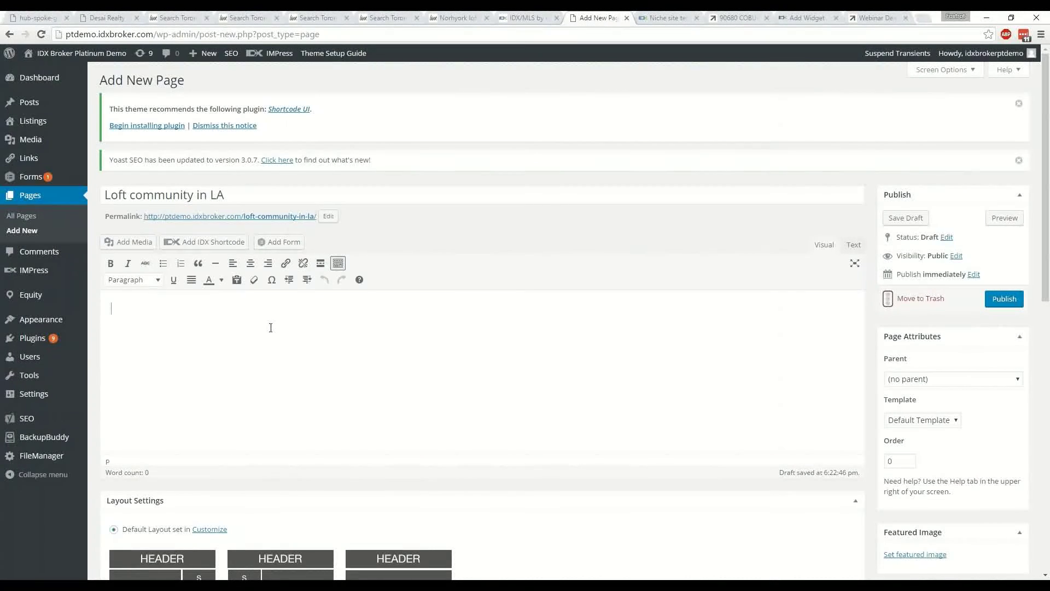
text(LA Community)
click(854, 245)
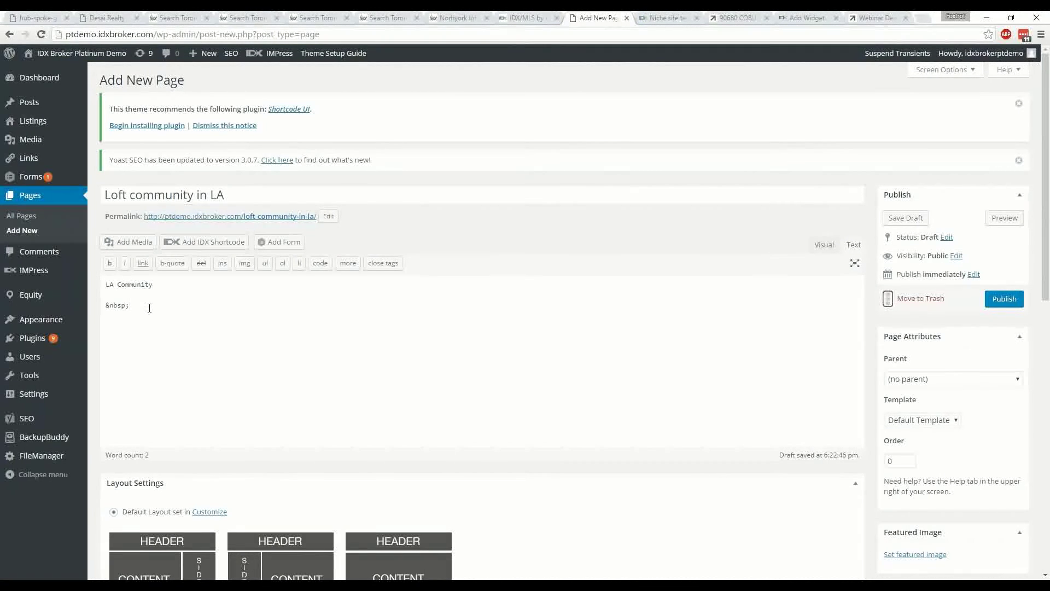
click(142, 309)
key(ctrl+v)
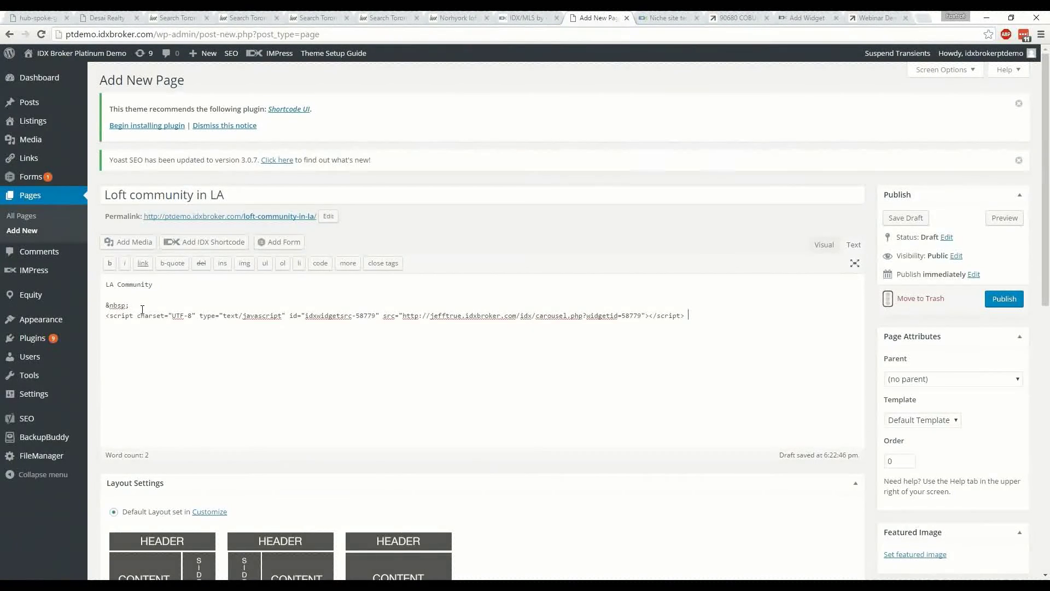
Step: Preview the "Loft community in LA" page to check the embedded carousel, and close the preview
click(1005, 219)
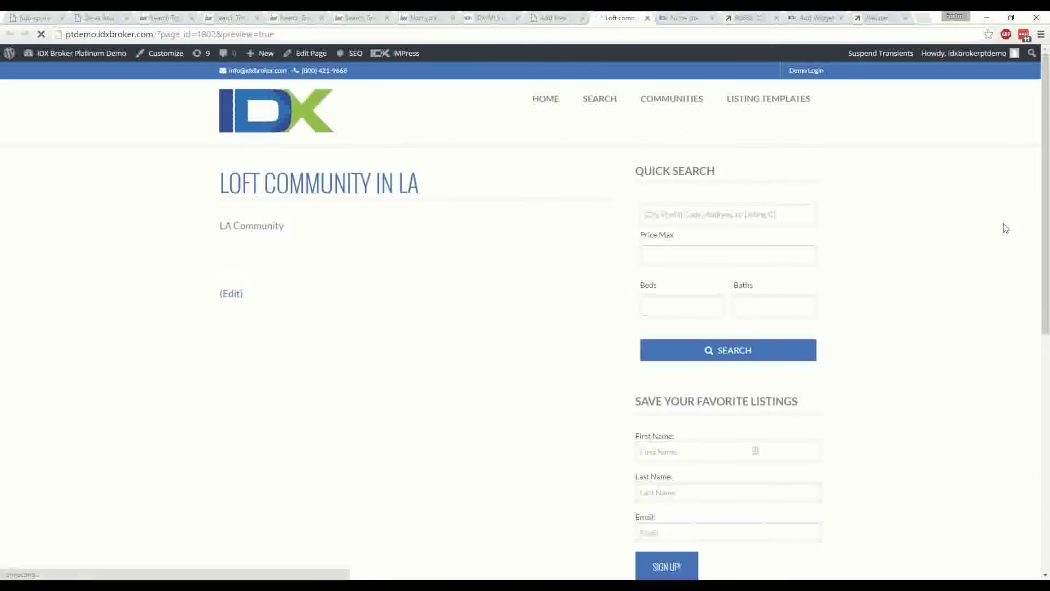
scroll(276, 276, down, 3)
scroll(276, 278, up, 3)
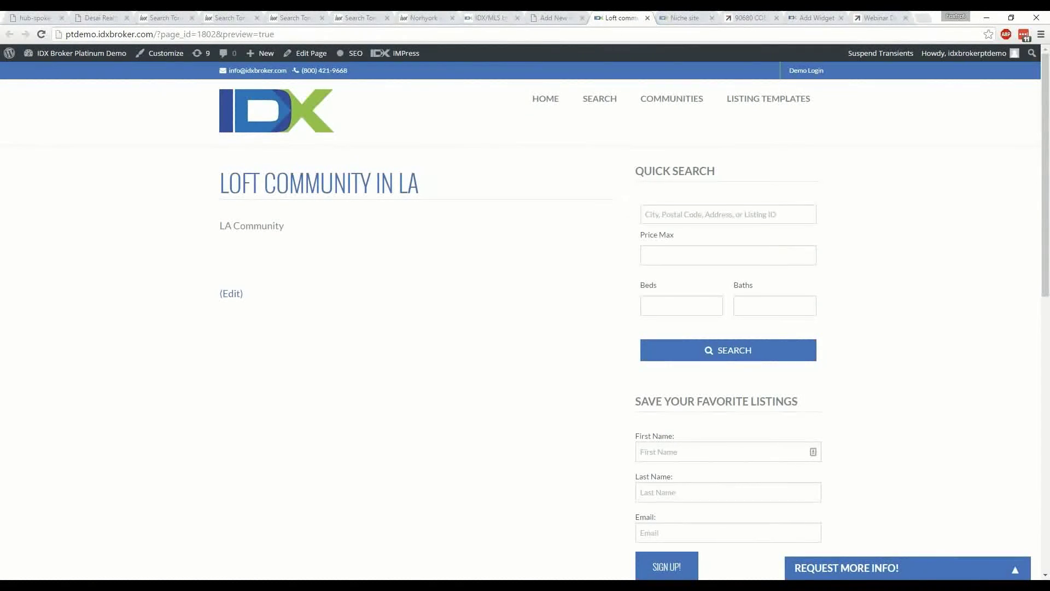
click(648, 18)
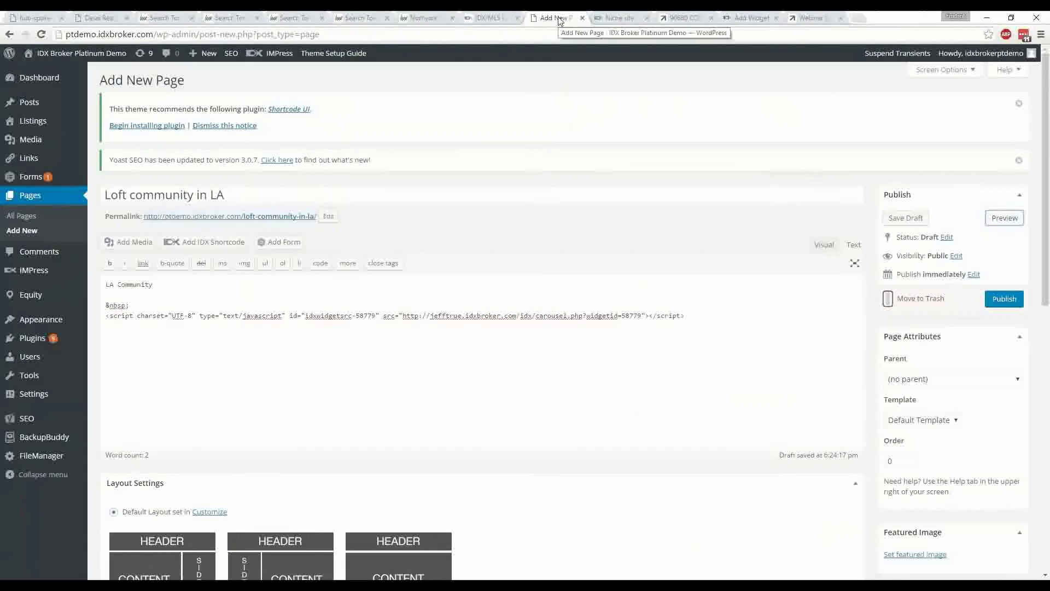
Step: Clear all content from the "Loft community in LA" page and return to the pages list without saving
click(684, 316)
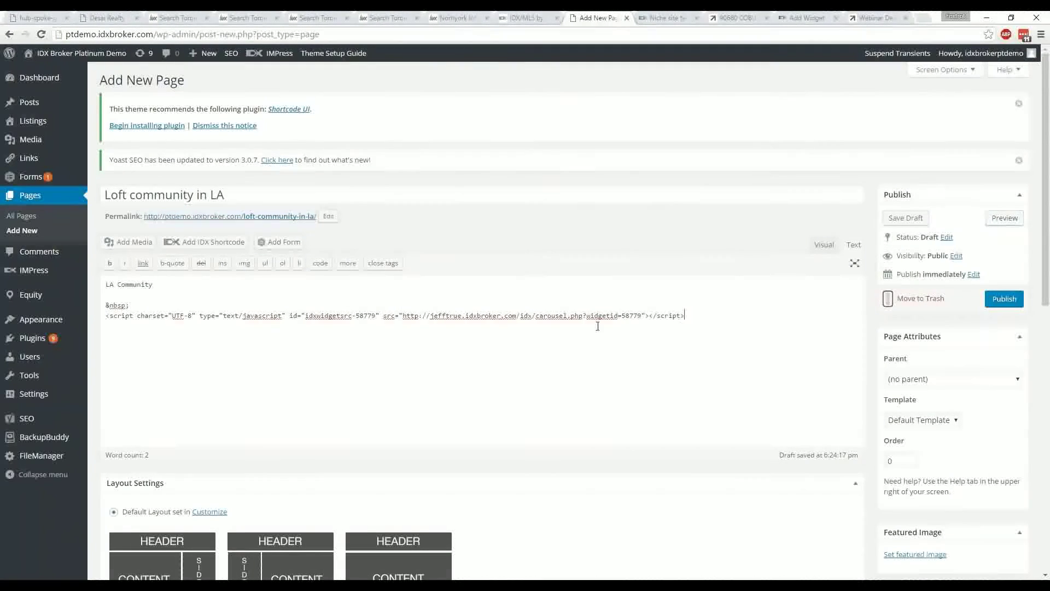
drag(598, 326, 100, 279)
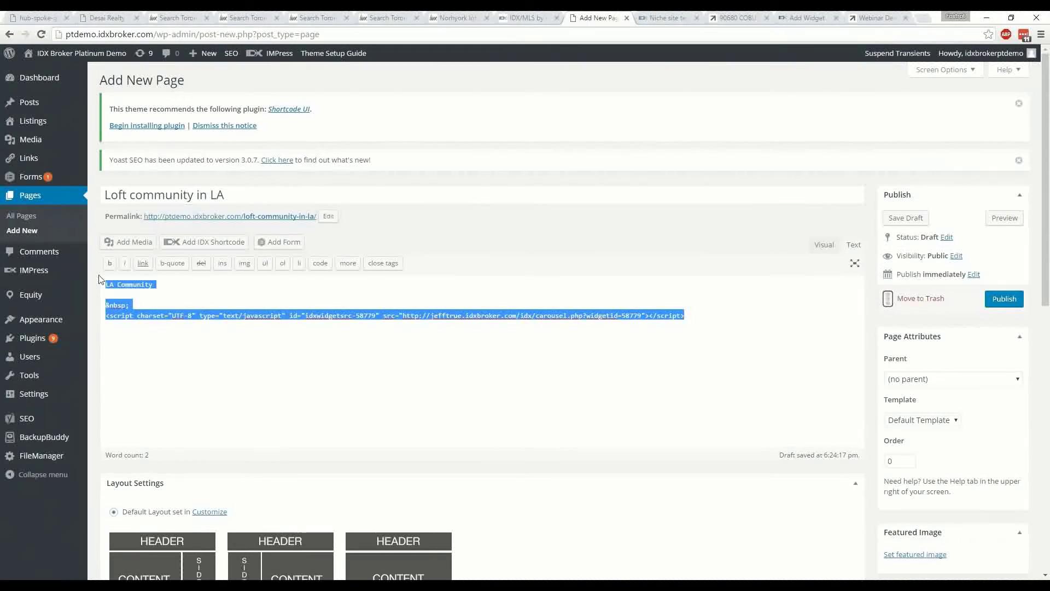
key(BackSpace)
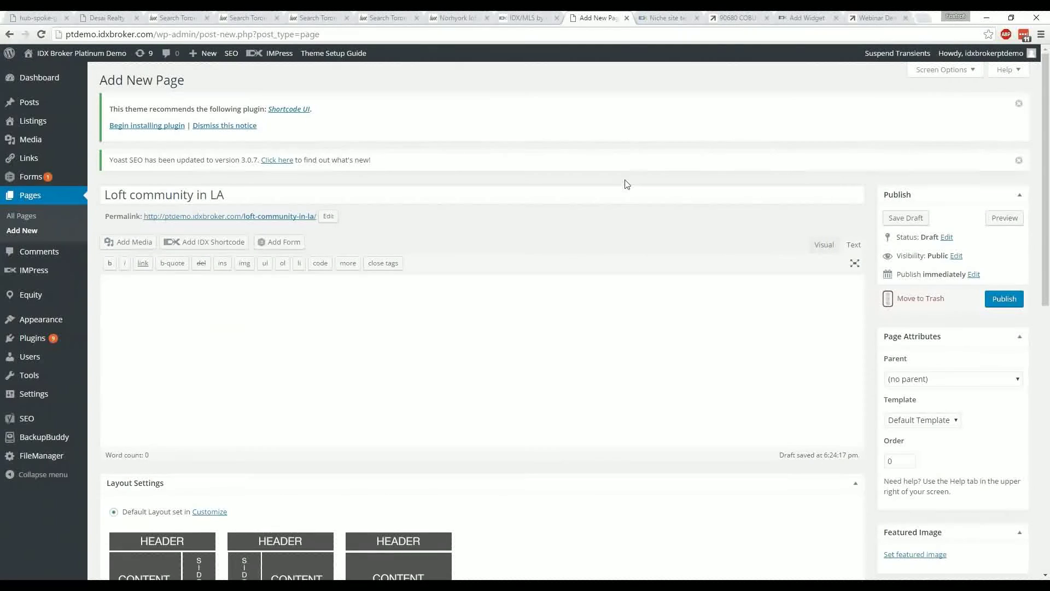
click(32, 197)
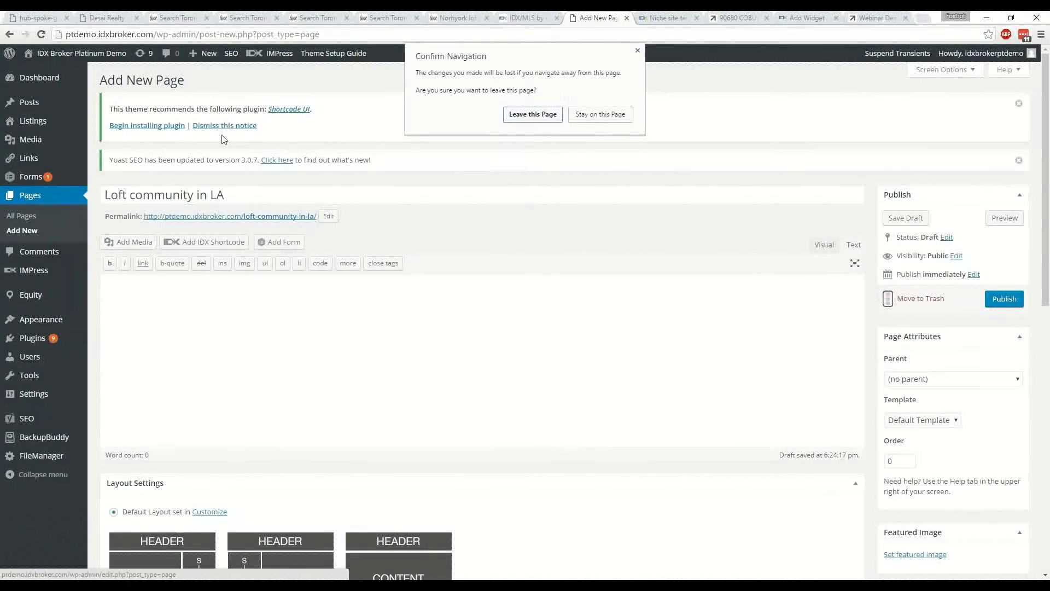
click(534, 115)
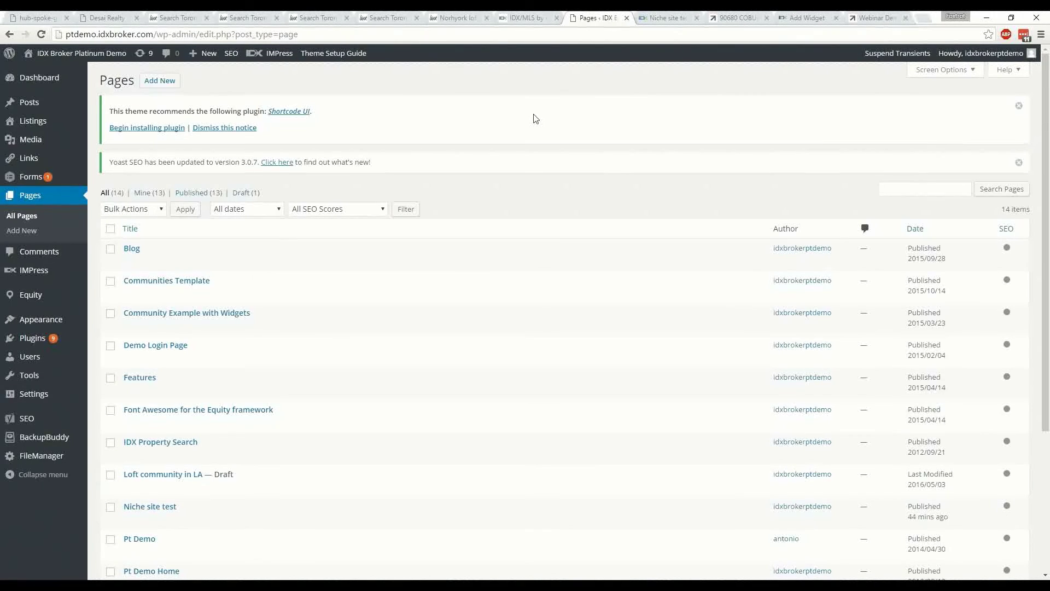
Step: Switch to the IDX Broker widget builder and start a new Map Search widget
mouse_move(40, 404)
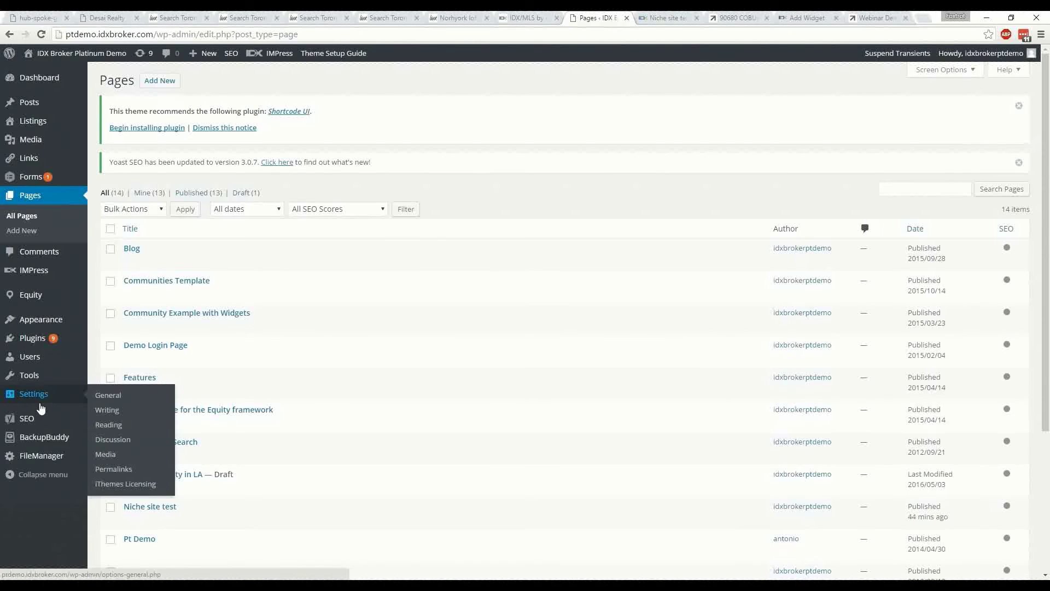
click(795, 18)
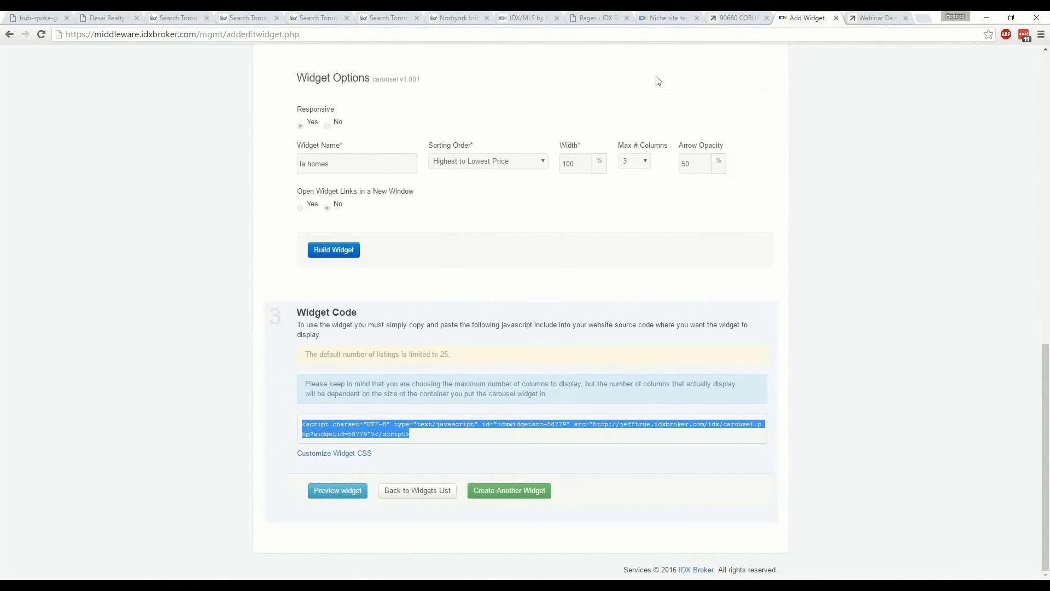
scroll(183, 236, up, 7)
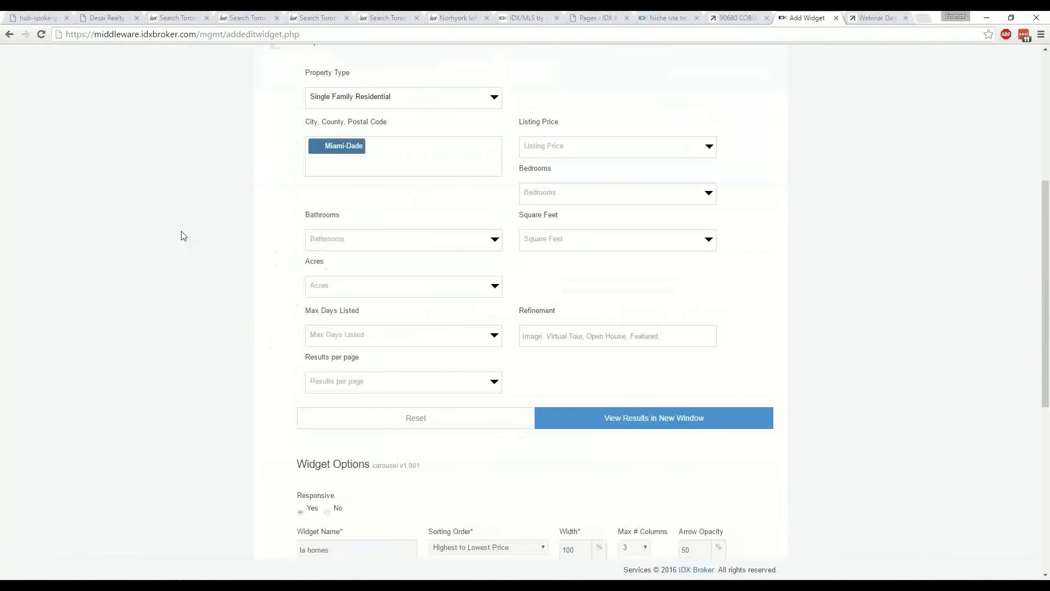
scroll(184, 236, up, 5)
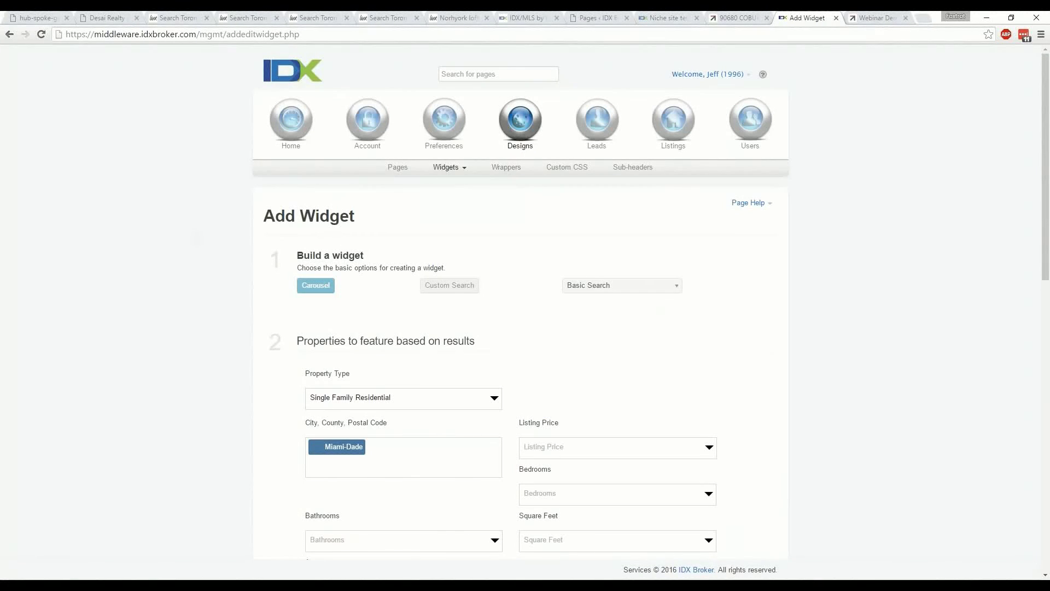
click(446, 167)
click(450, 197)
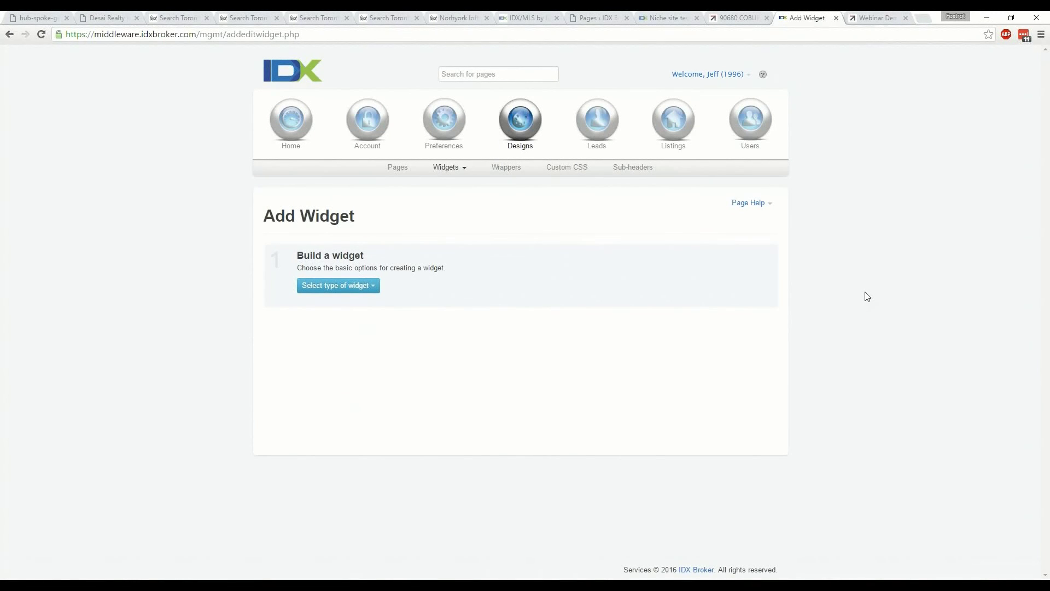
click(338, 285)
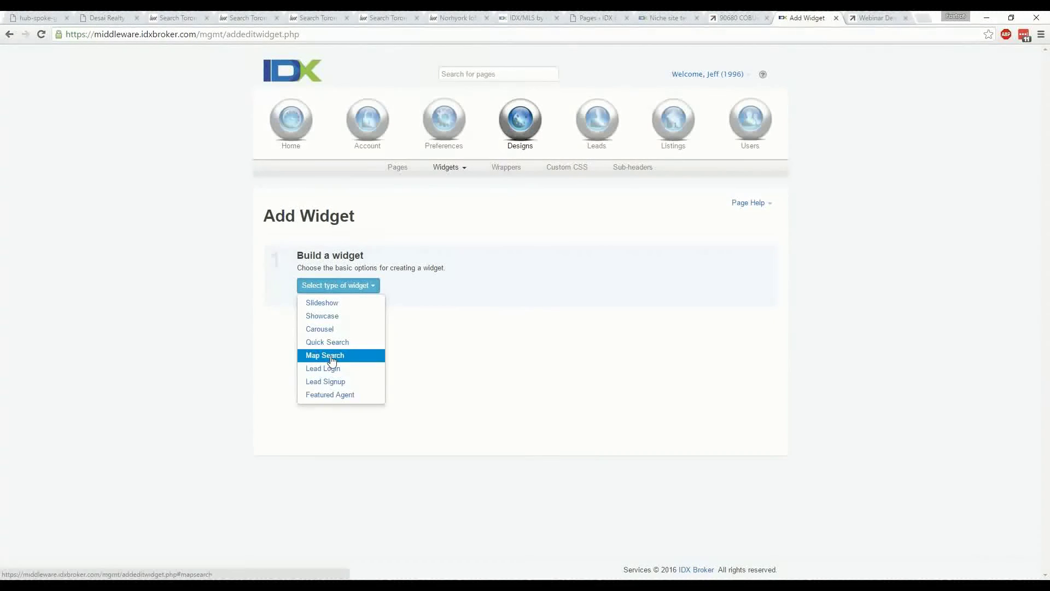
click(328, 356)
scroll(959, 328, down, 2)
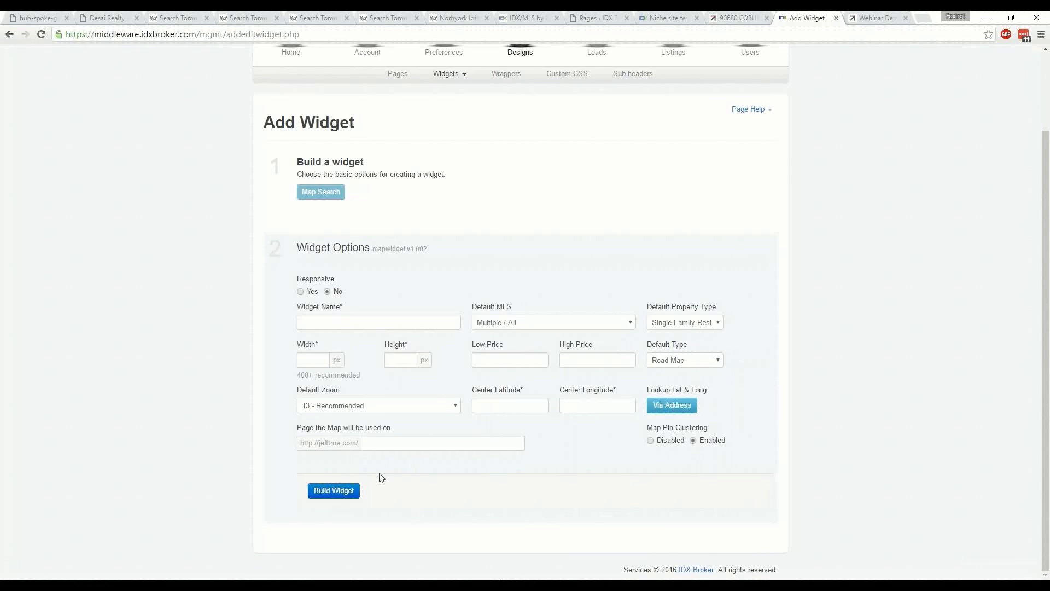
Step: Enter "mapsearch/" as the page the map will be used on, and clear the entry again
click(379, 443)
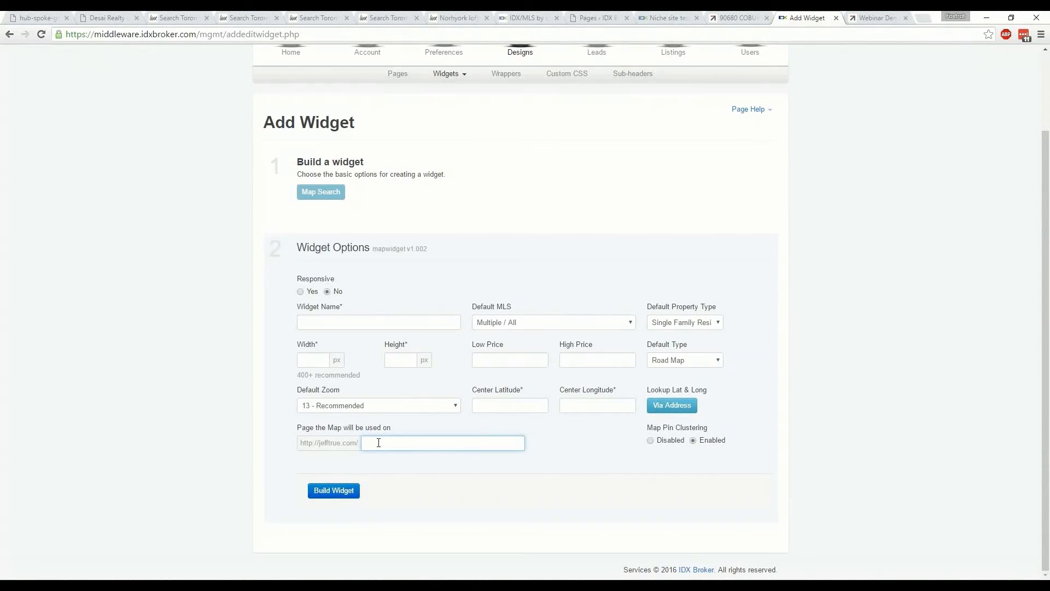
text(mapsearch)
text(/)
key(BackSpace)
key(BackSpace)
key(BackSpace)
key(BackSpace)
key(BackSpace)
key(BackSpace)
key(BackSpace)
key(BackSpace)
key(BackSpace)
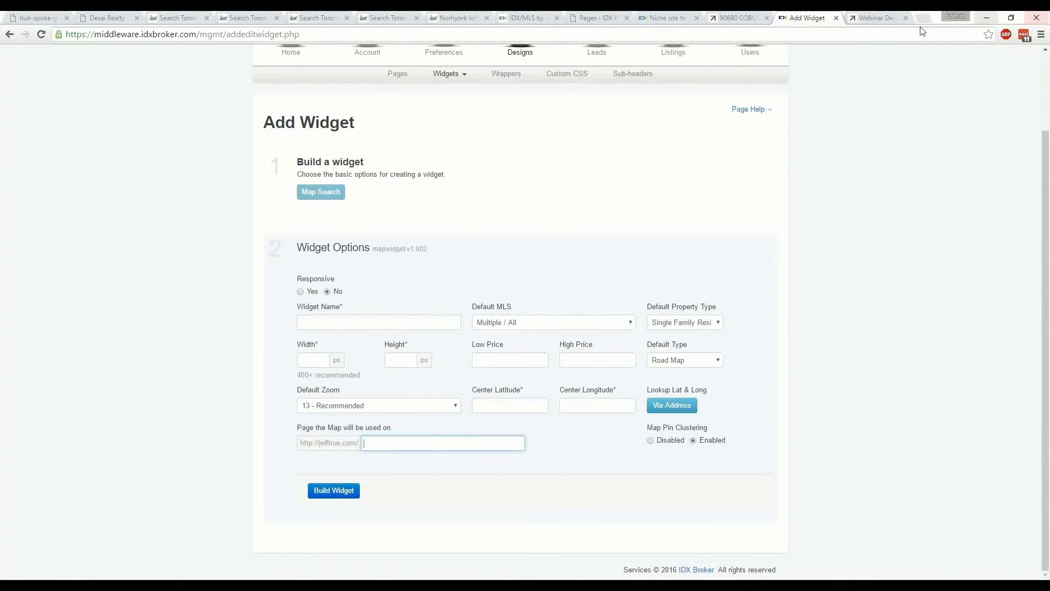
Step: Load the ptdemo.idxbroker.com demo site in place of the showcase widget preview
click(874, 17)
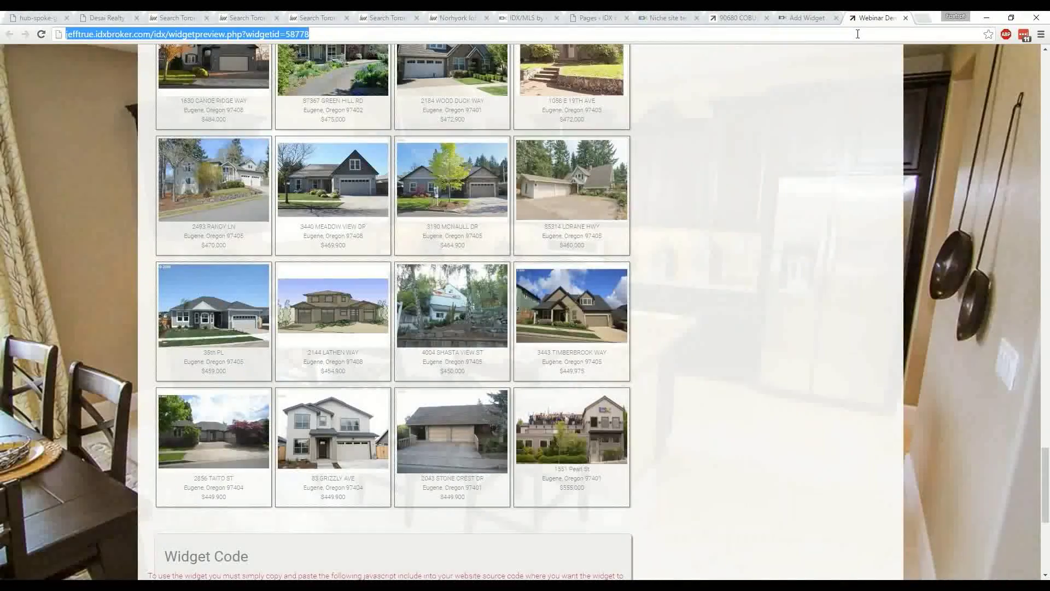
click(858, 34)
text(ptdemo.i)
key(Return)
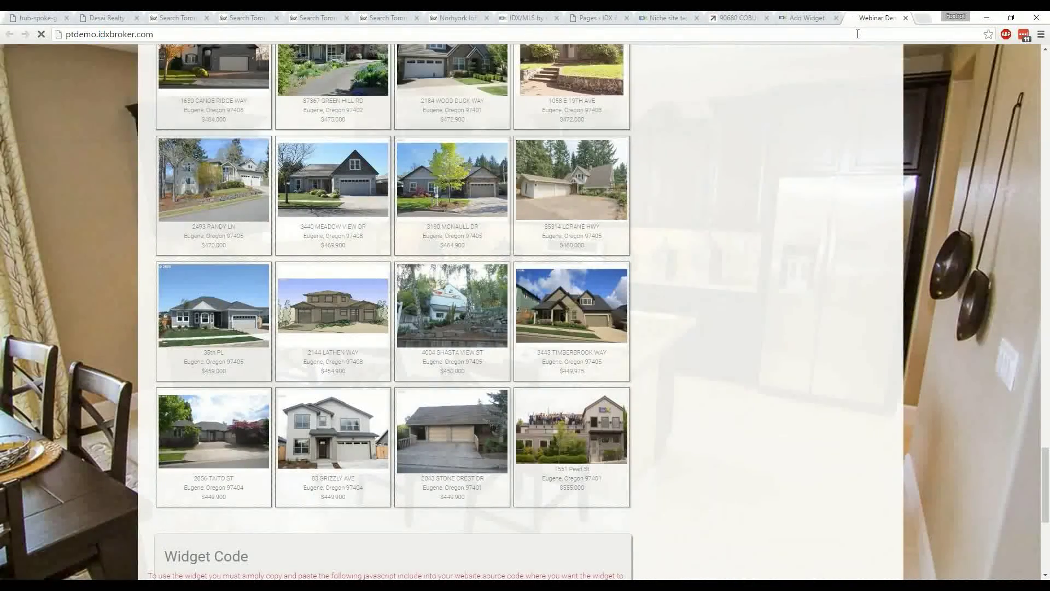